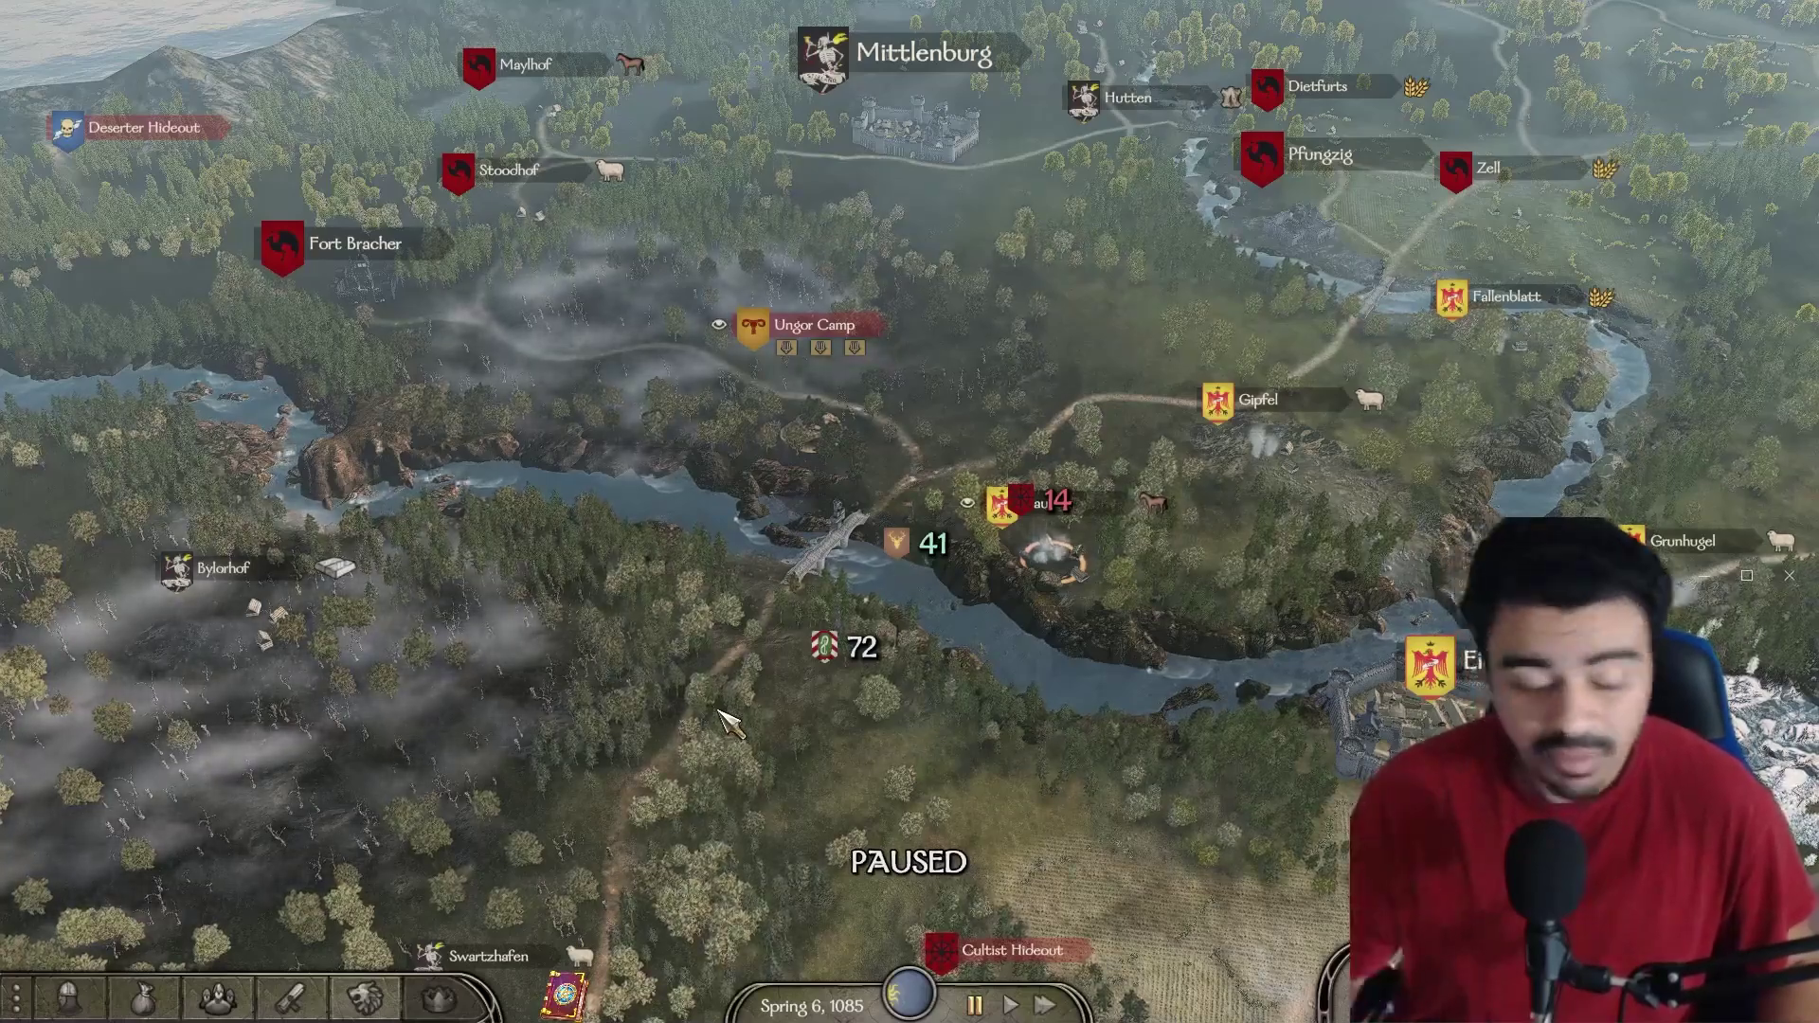
# Switch to Chrome and open the TOR V0.3.0 file page from The Old Realms downloads on ModDB.
pyautogui.hotkey('alt', 'Tab')
pyautogui.scroll(2, 915, 763)
pyautogui.scroll(-3, 916, 764)
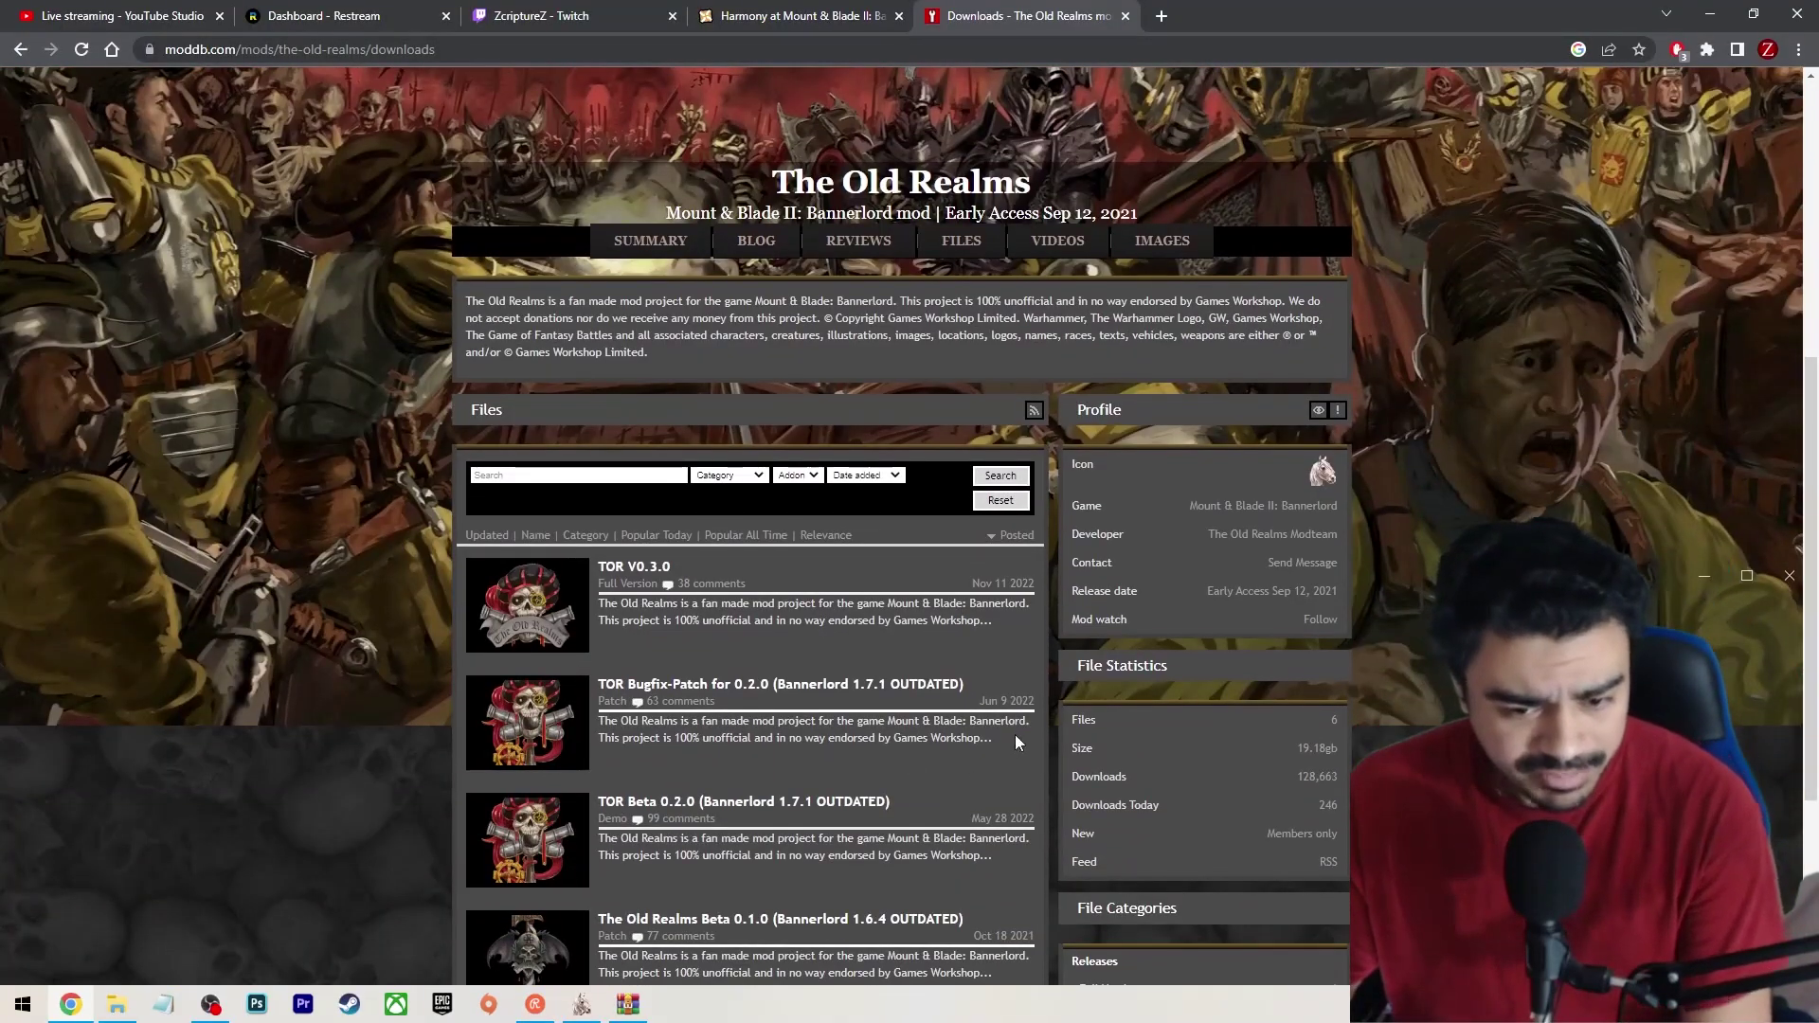
pyautogui.scroll(-1, 569, 633)
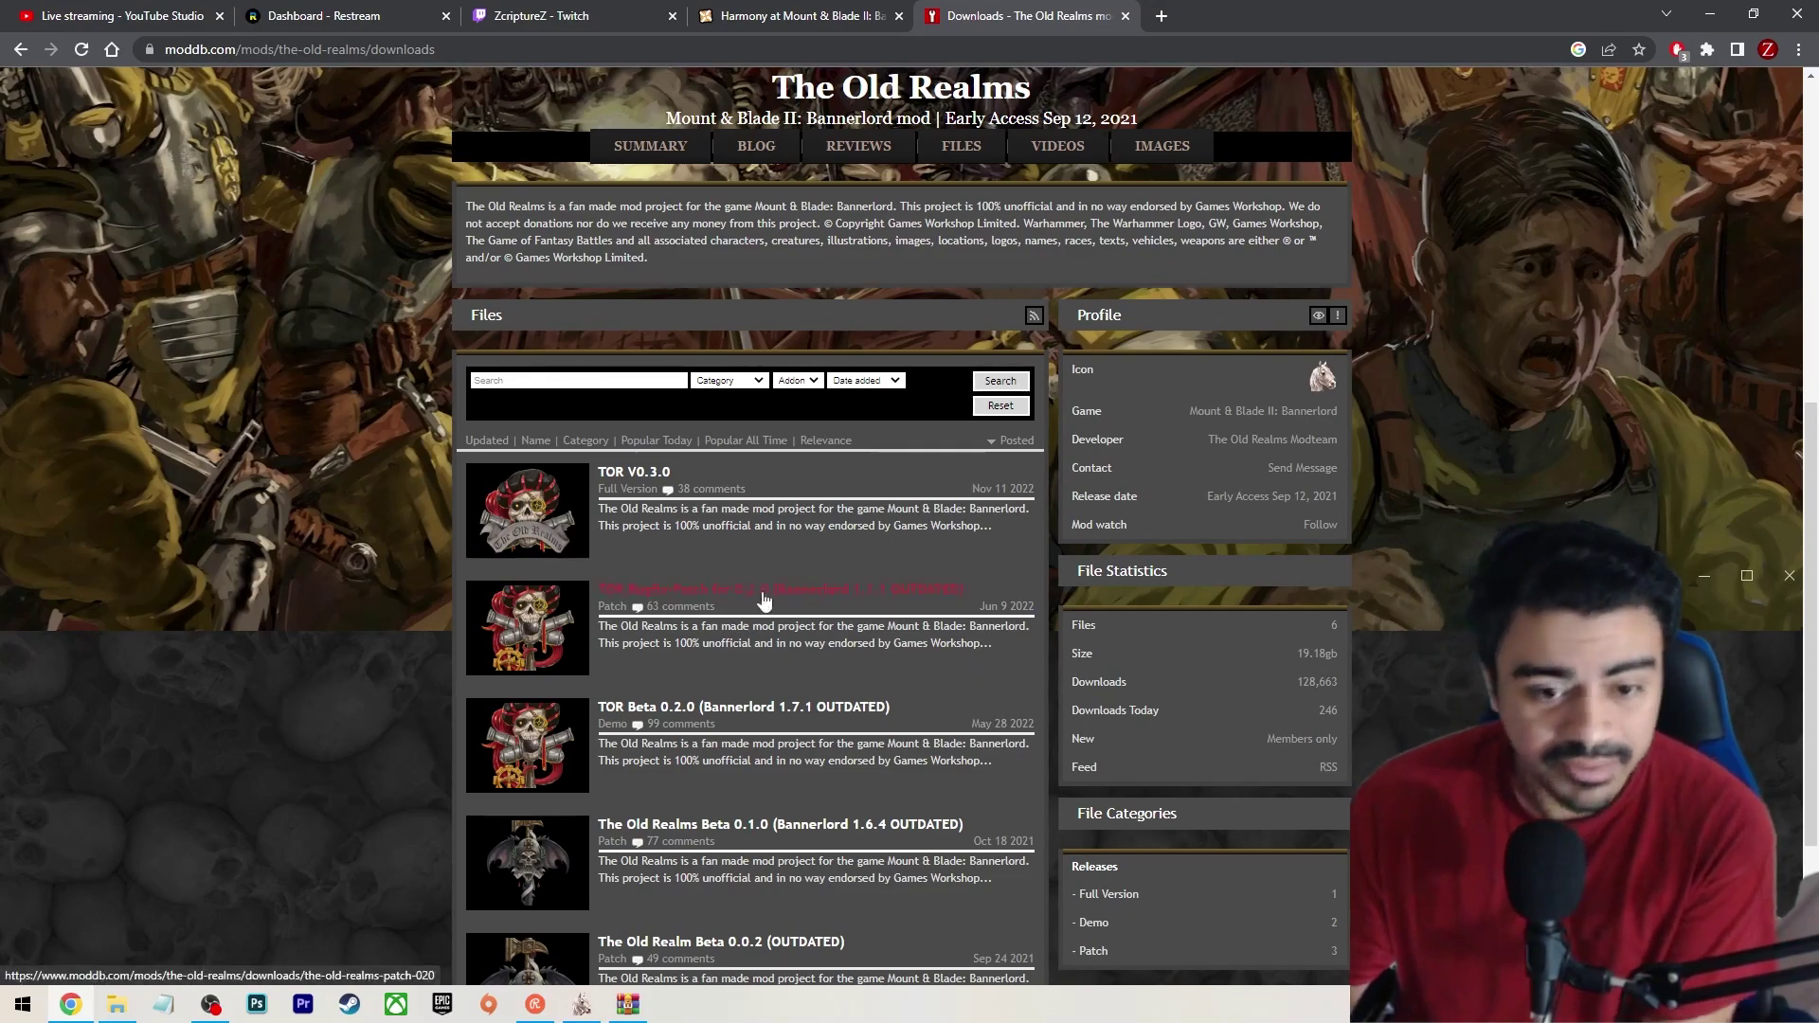
pyautogui.click(640, 472)
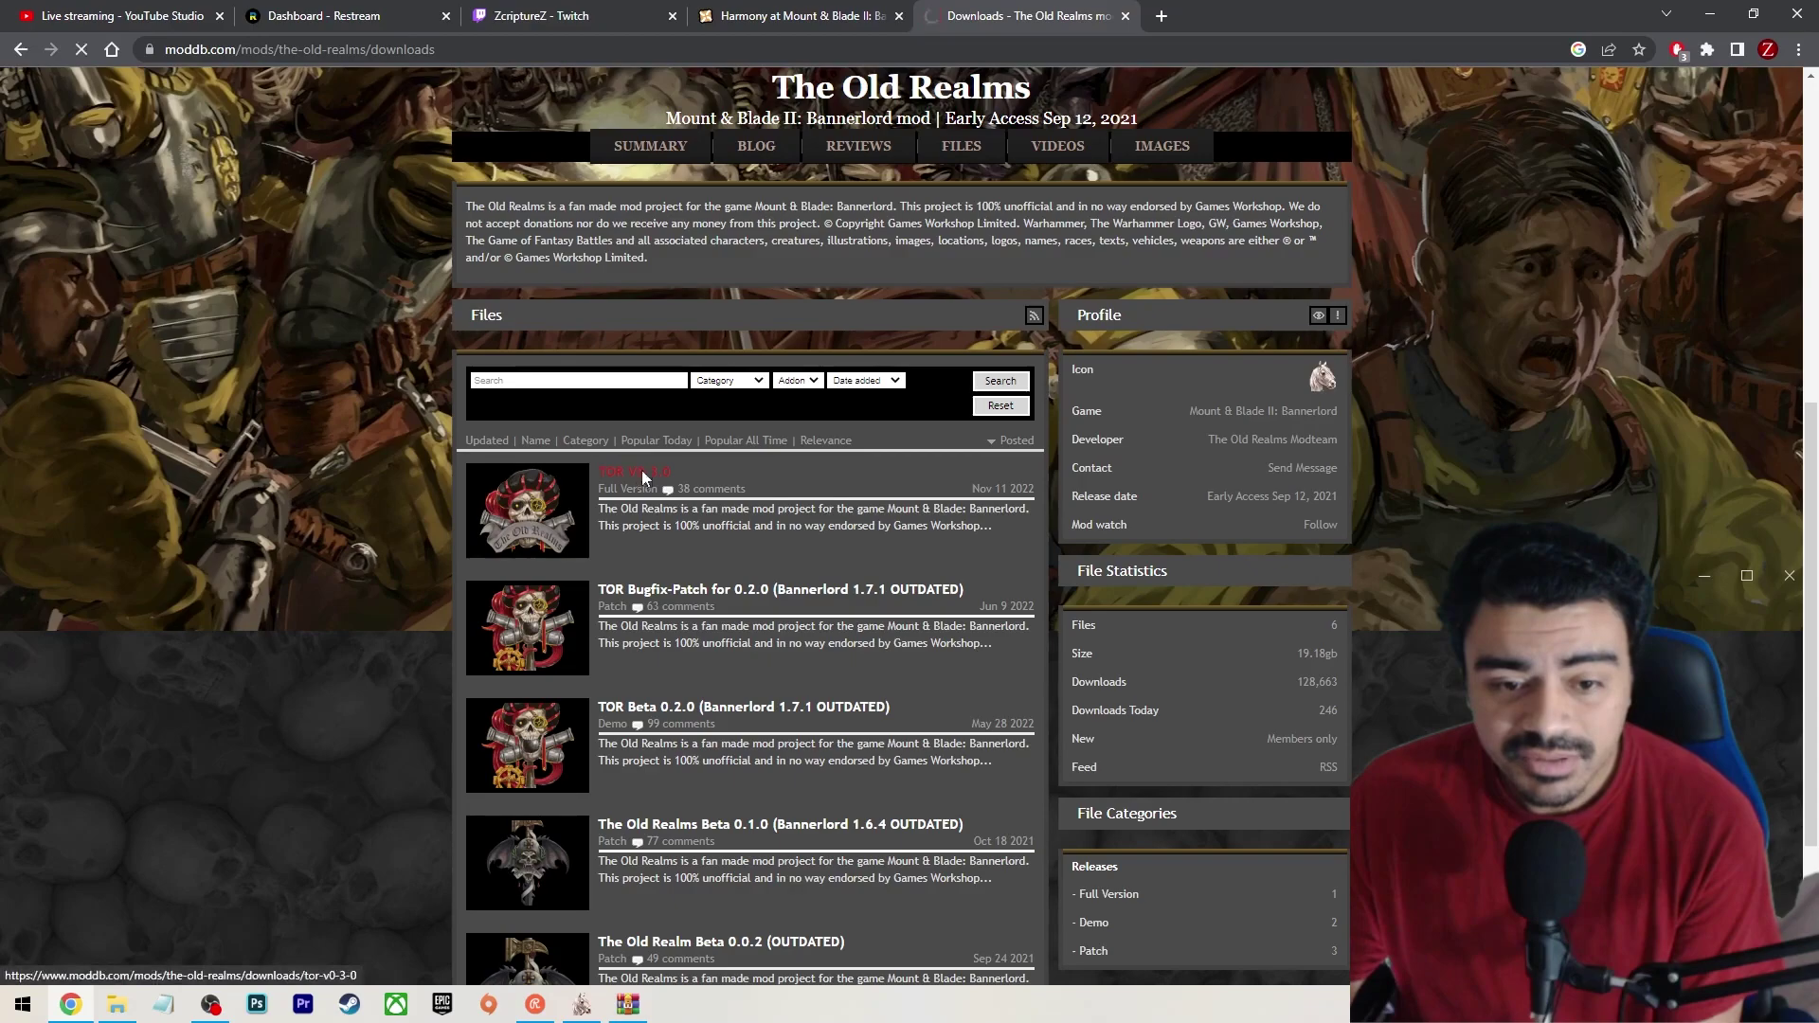
# Examine the TOR V0.3.0 file details and highlight the filename TOR_V1.0.1.rar.
pyautogui.scroll(-1, 950, 350)
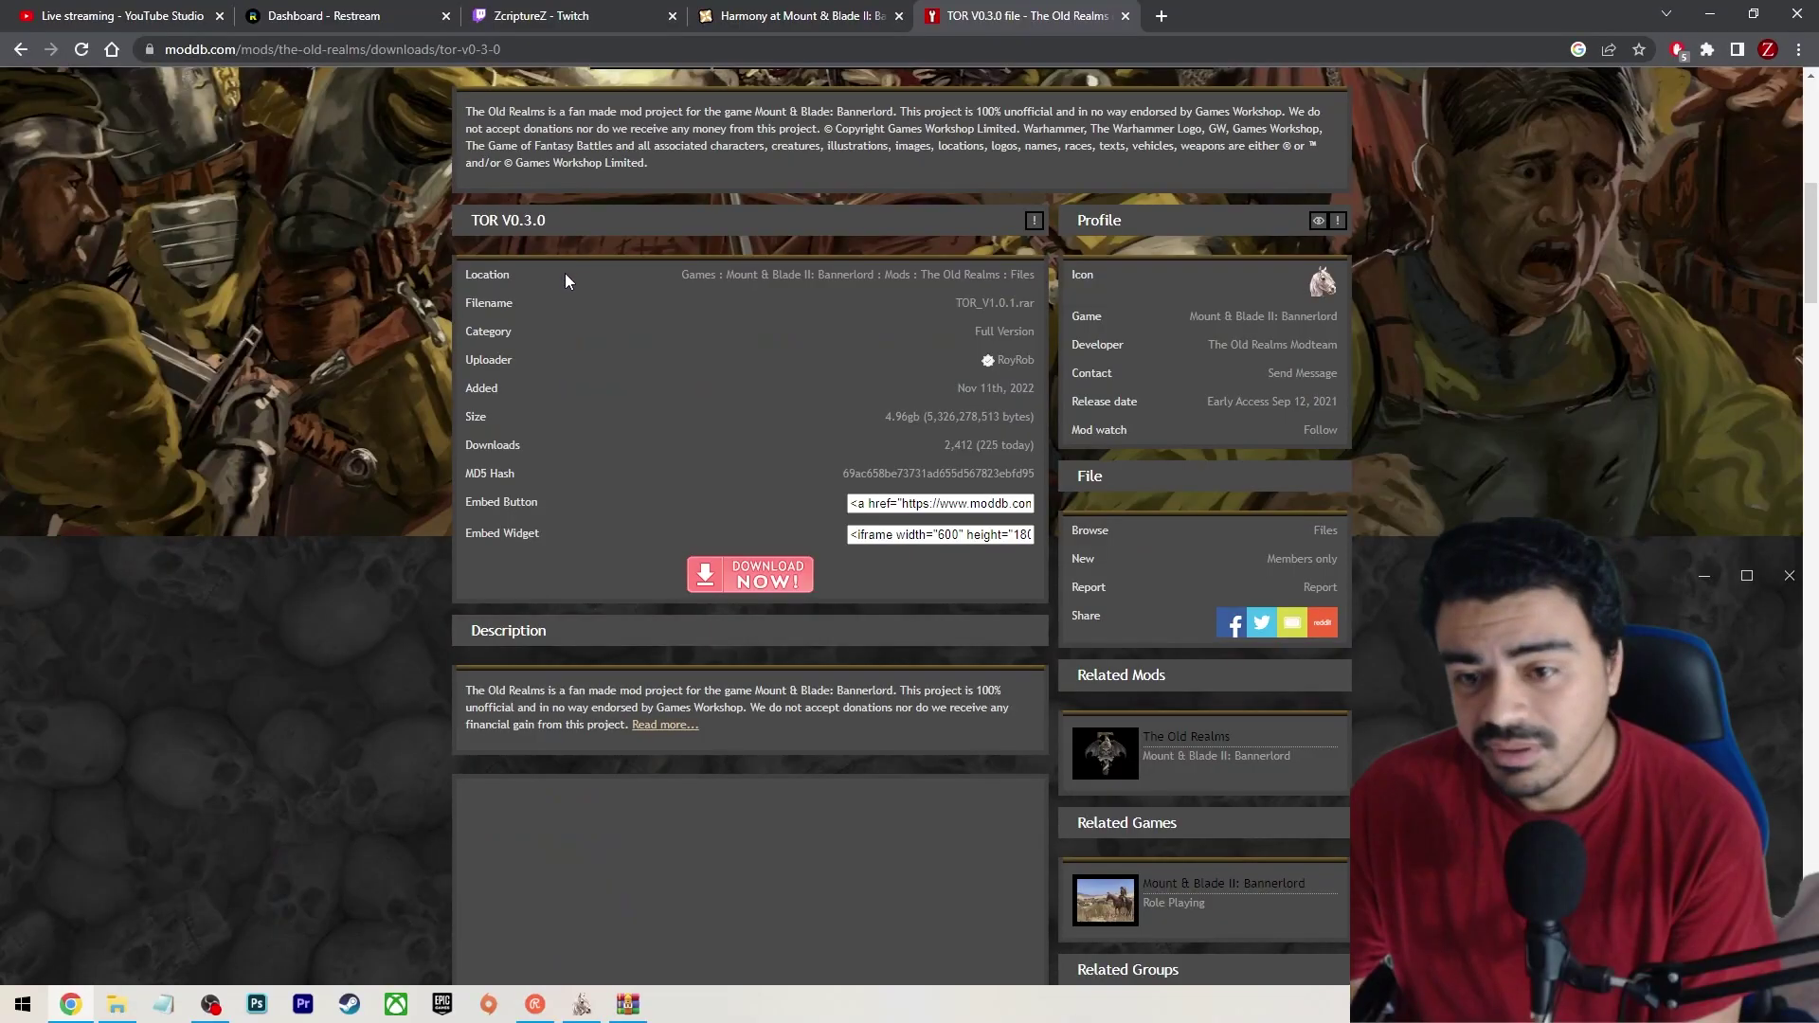
pyautogui.scroll(1, 561, 331)
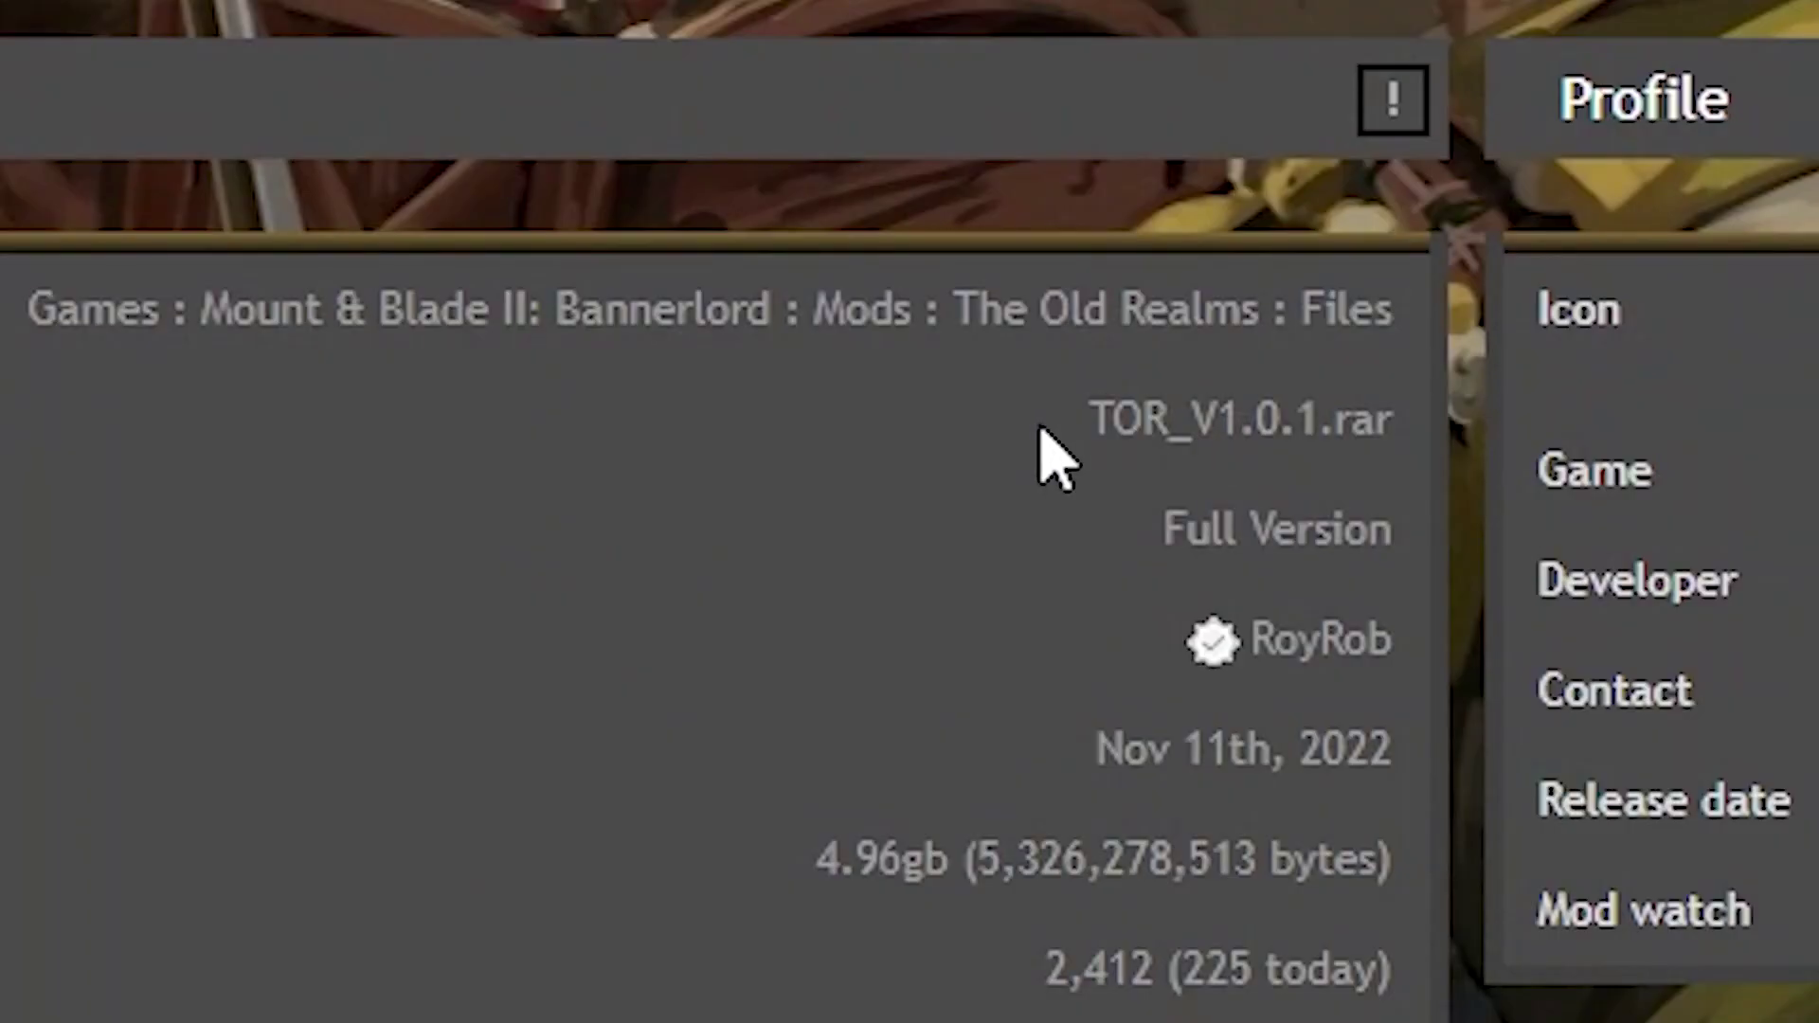
pyautogui.moveTo(944, 398); pyautogui.dragTo(1021, 412)
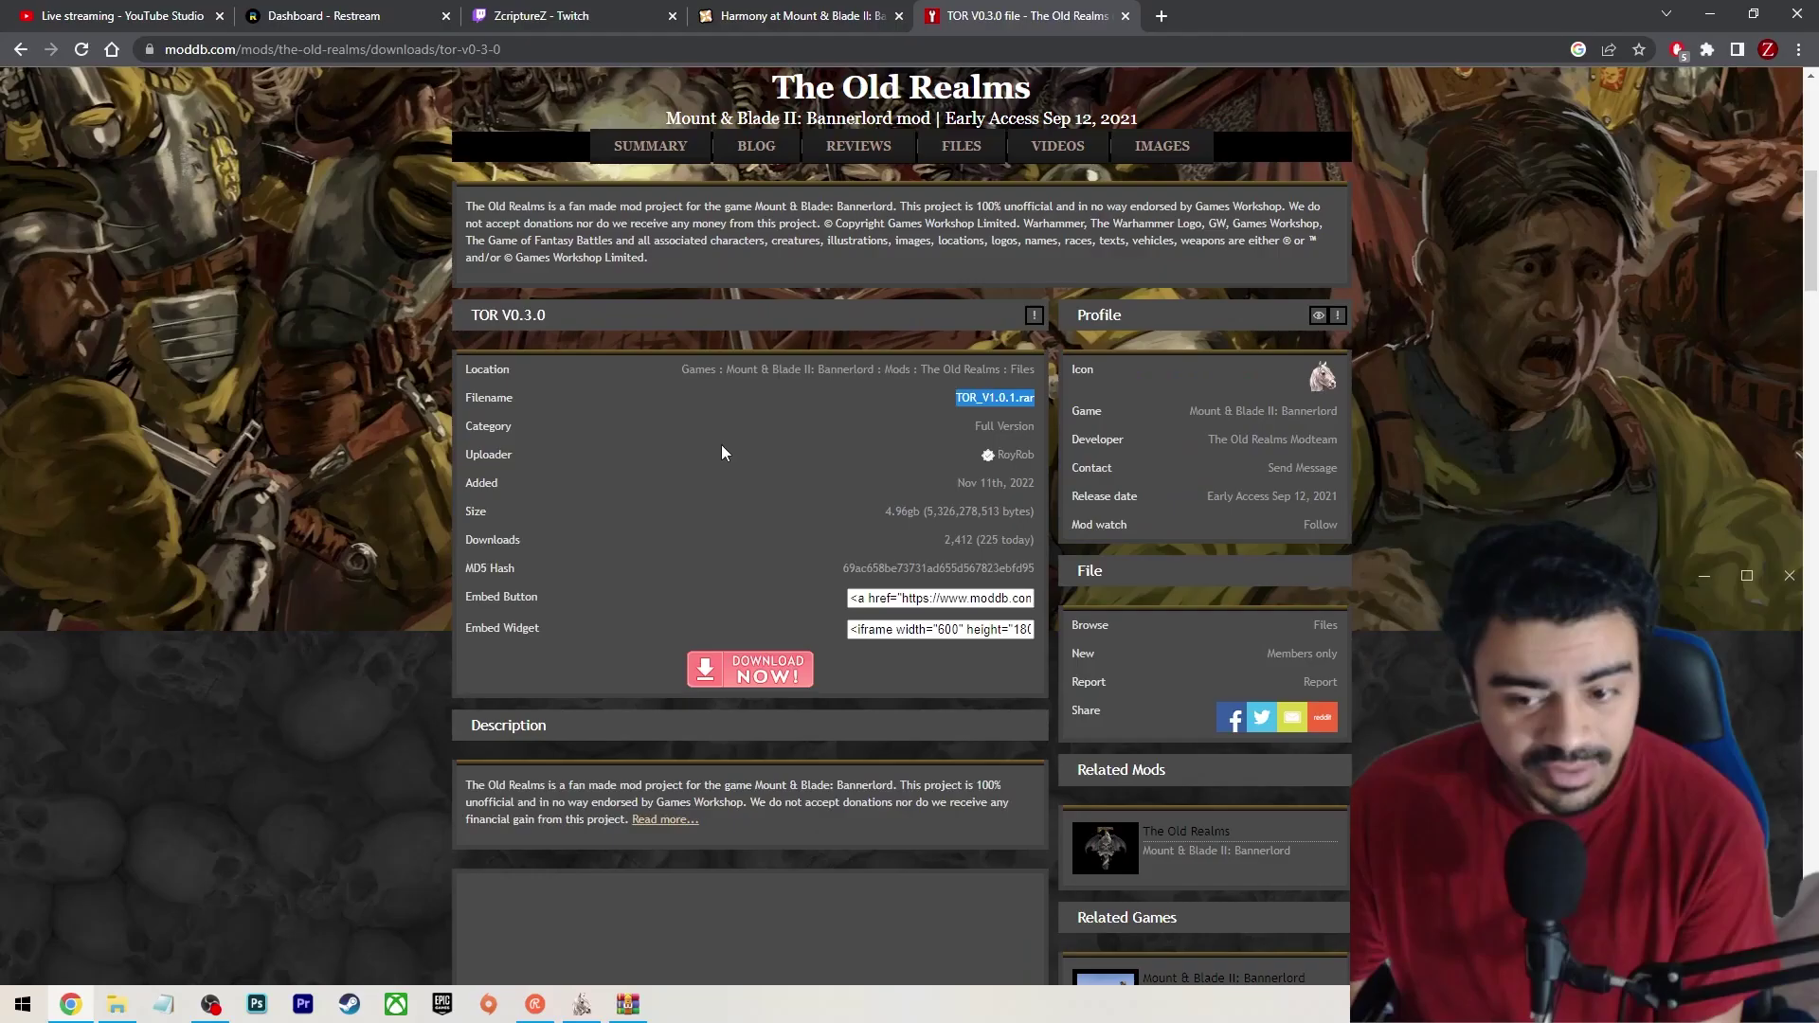
pyautogui.scroll(2, 753, 451)
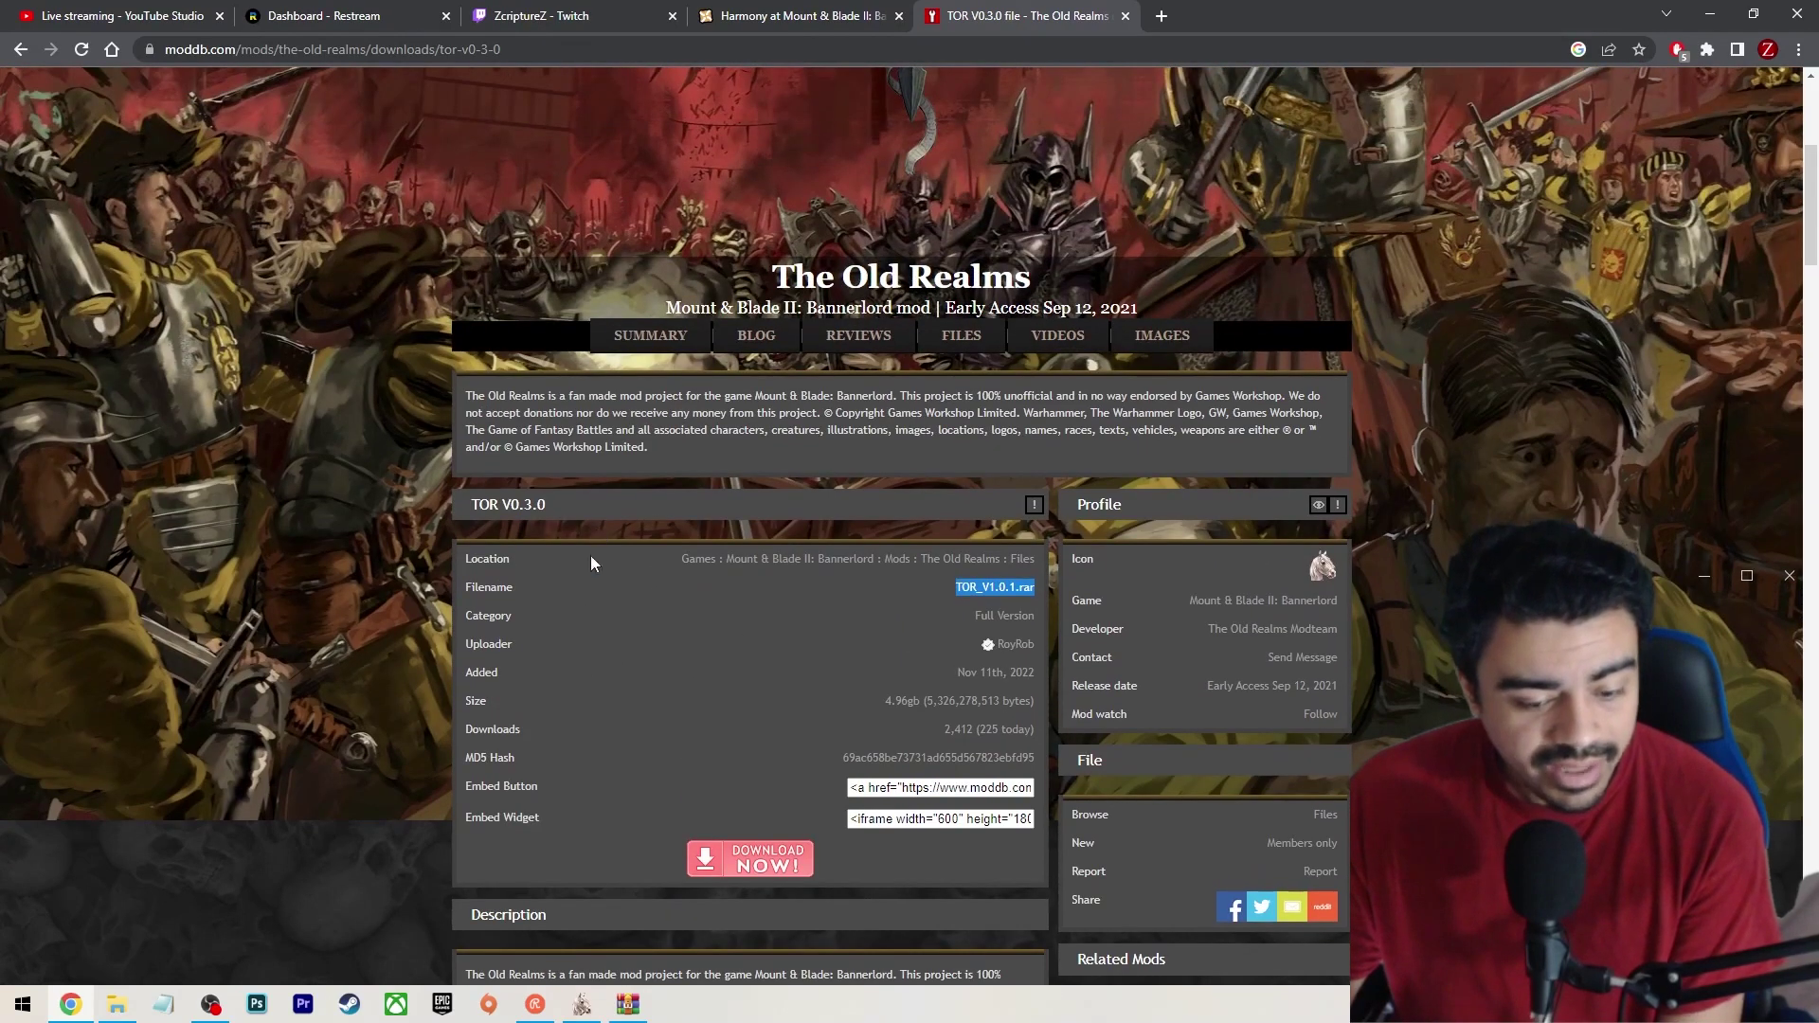
# Show the files of the Harmony mod on Nexus Mods and collapse the main Harmony v2.2.2.140 entry.
pyautogui.click(896, 9)
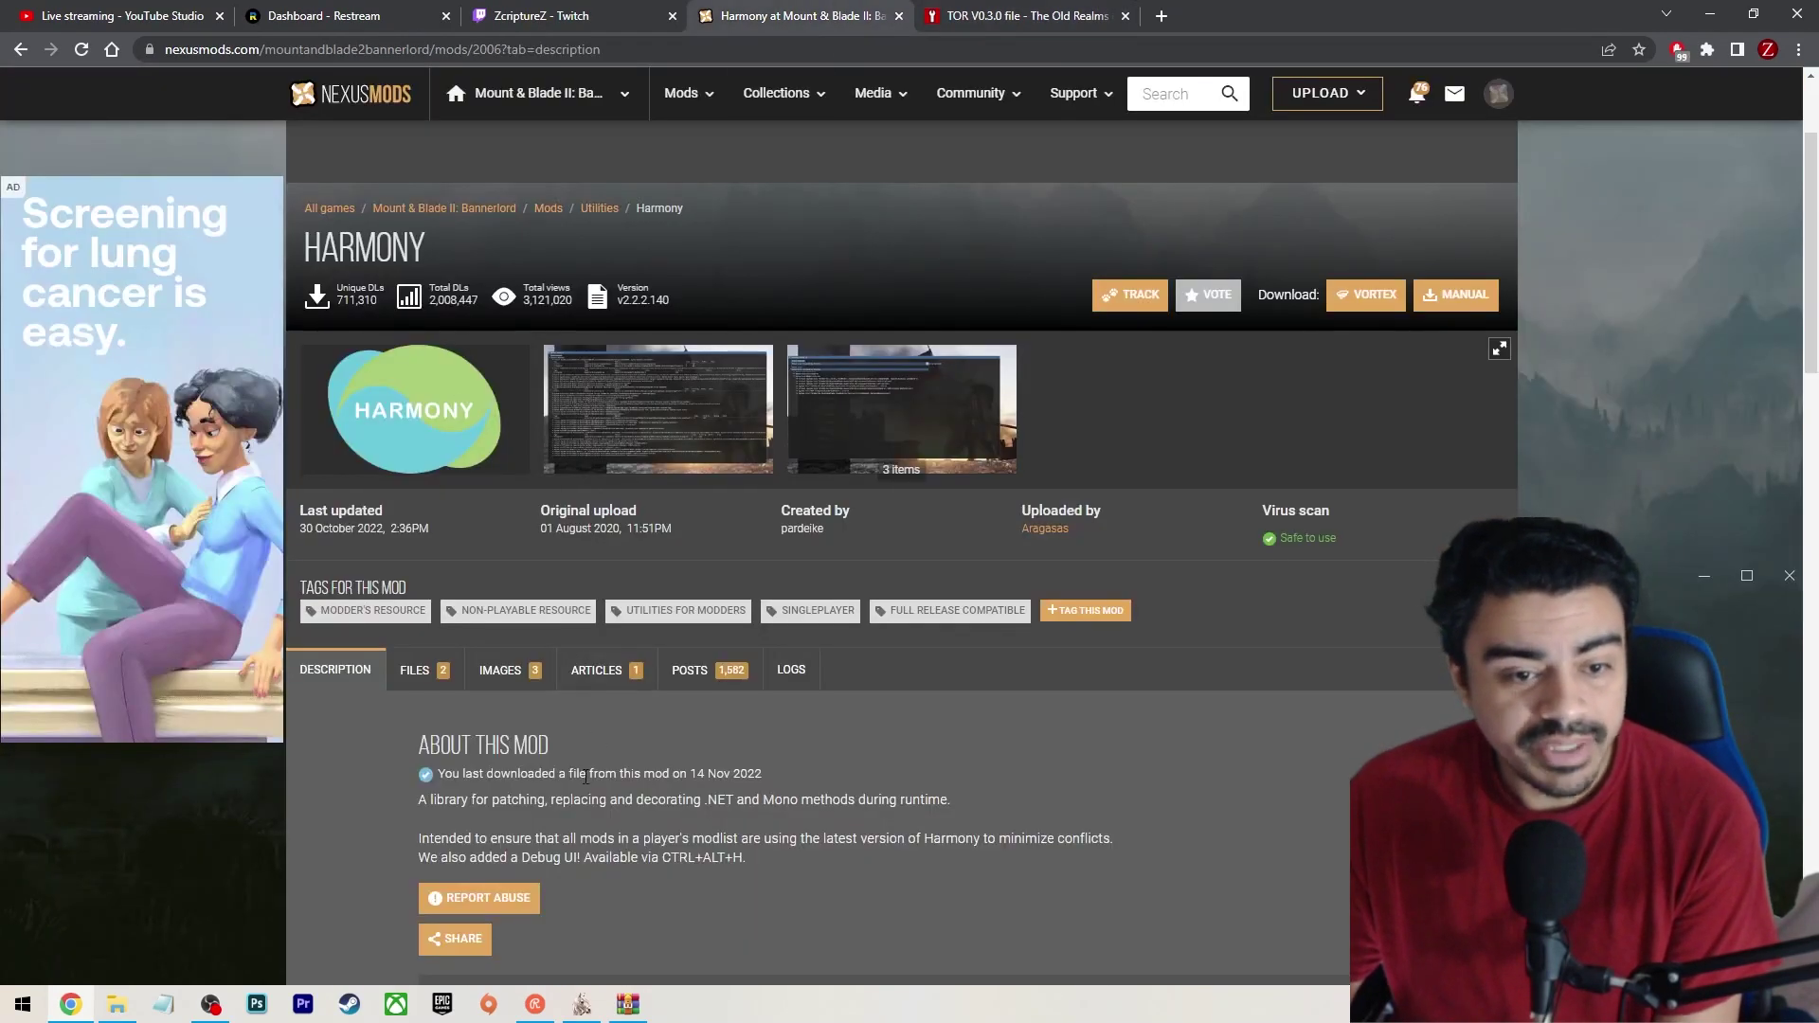
pyautogui.scroll(-2, 413, 758)
pyautogui.scroll(-3, 360, 474)
pyautogui.click(422, 199)
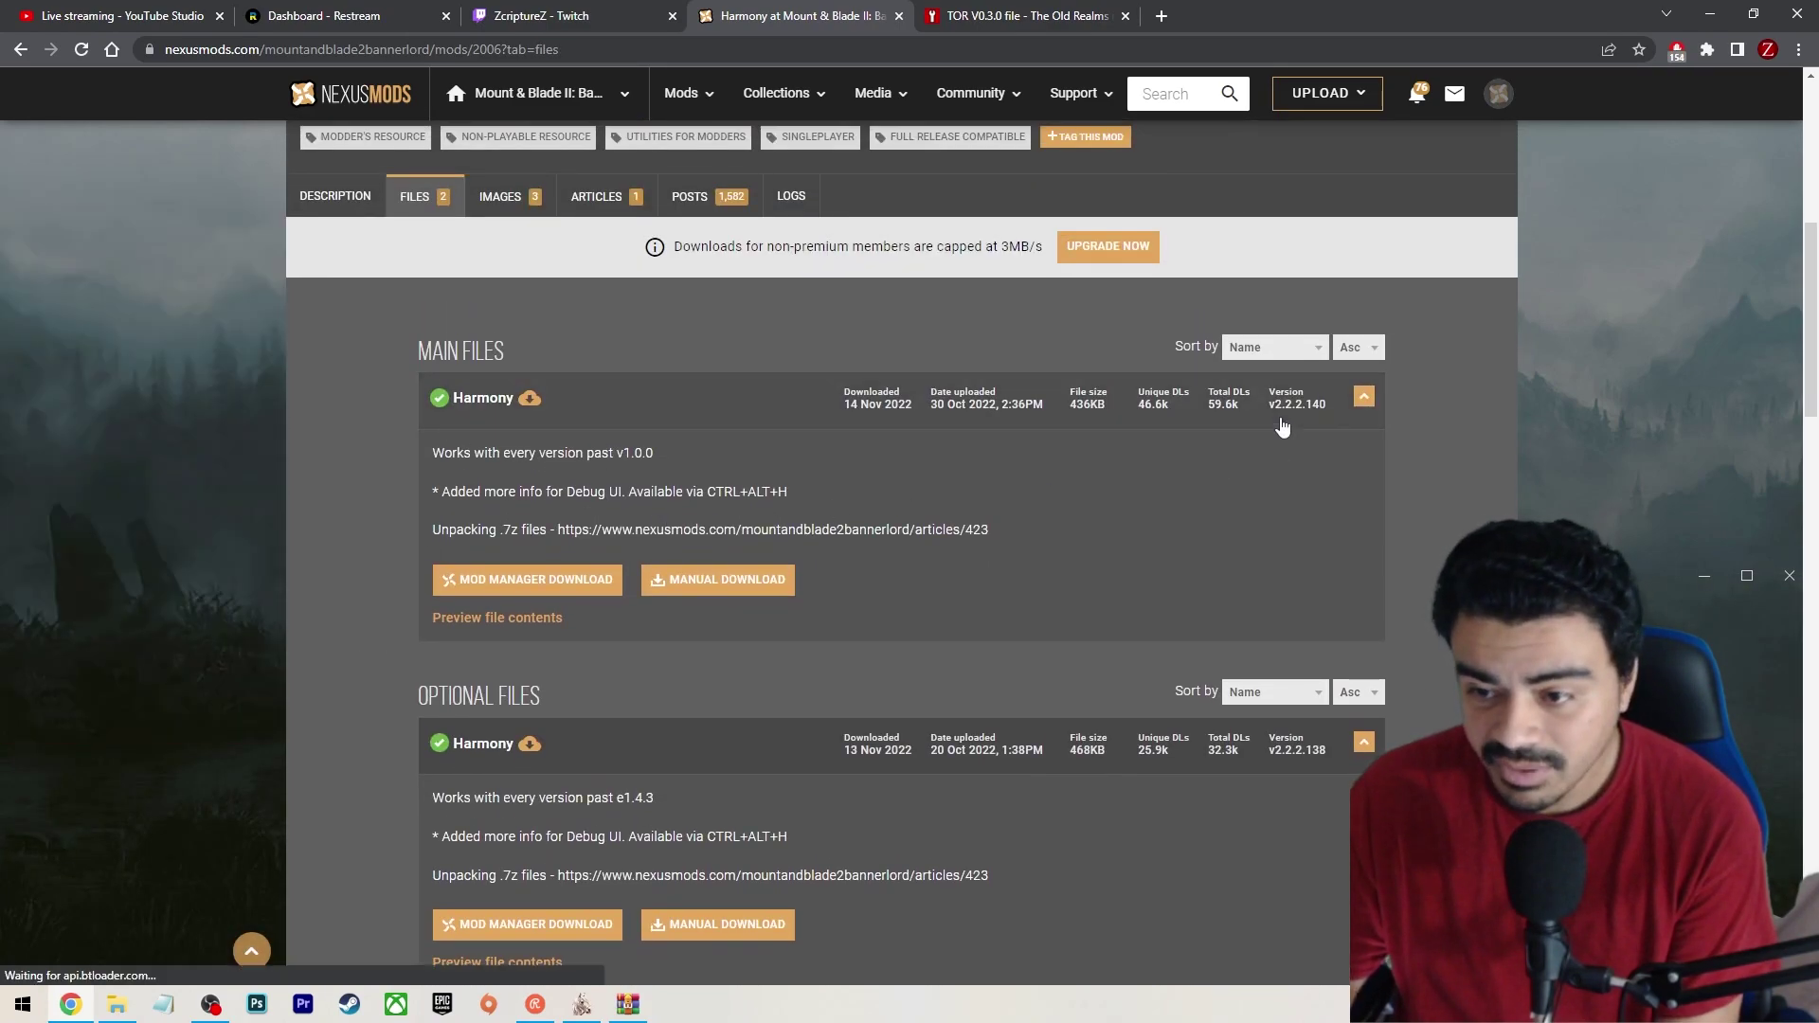
pyautogui.click(1281, 417)
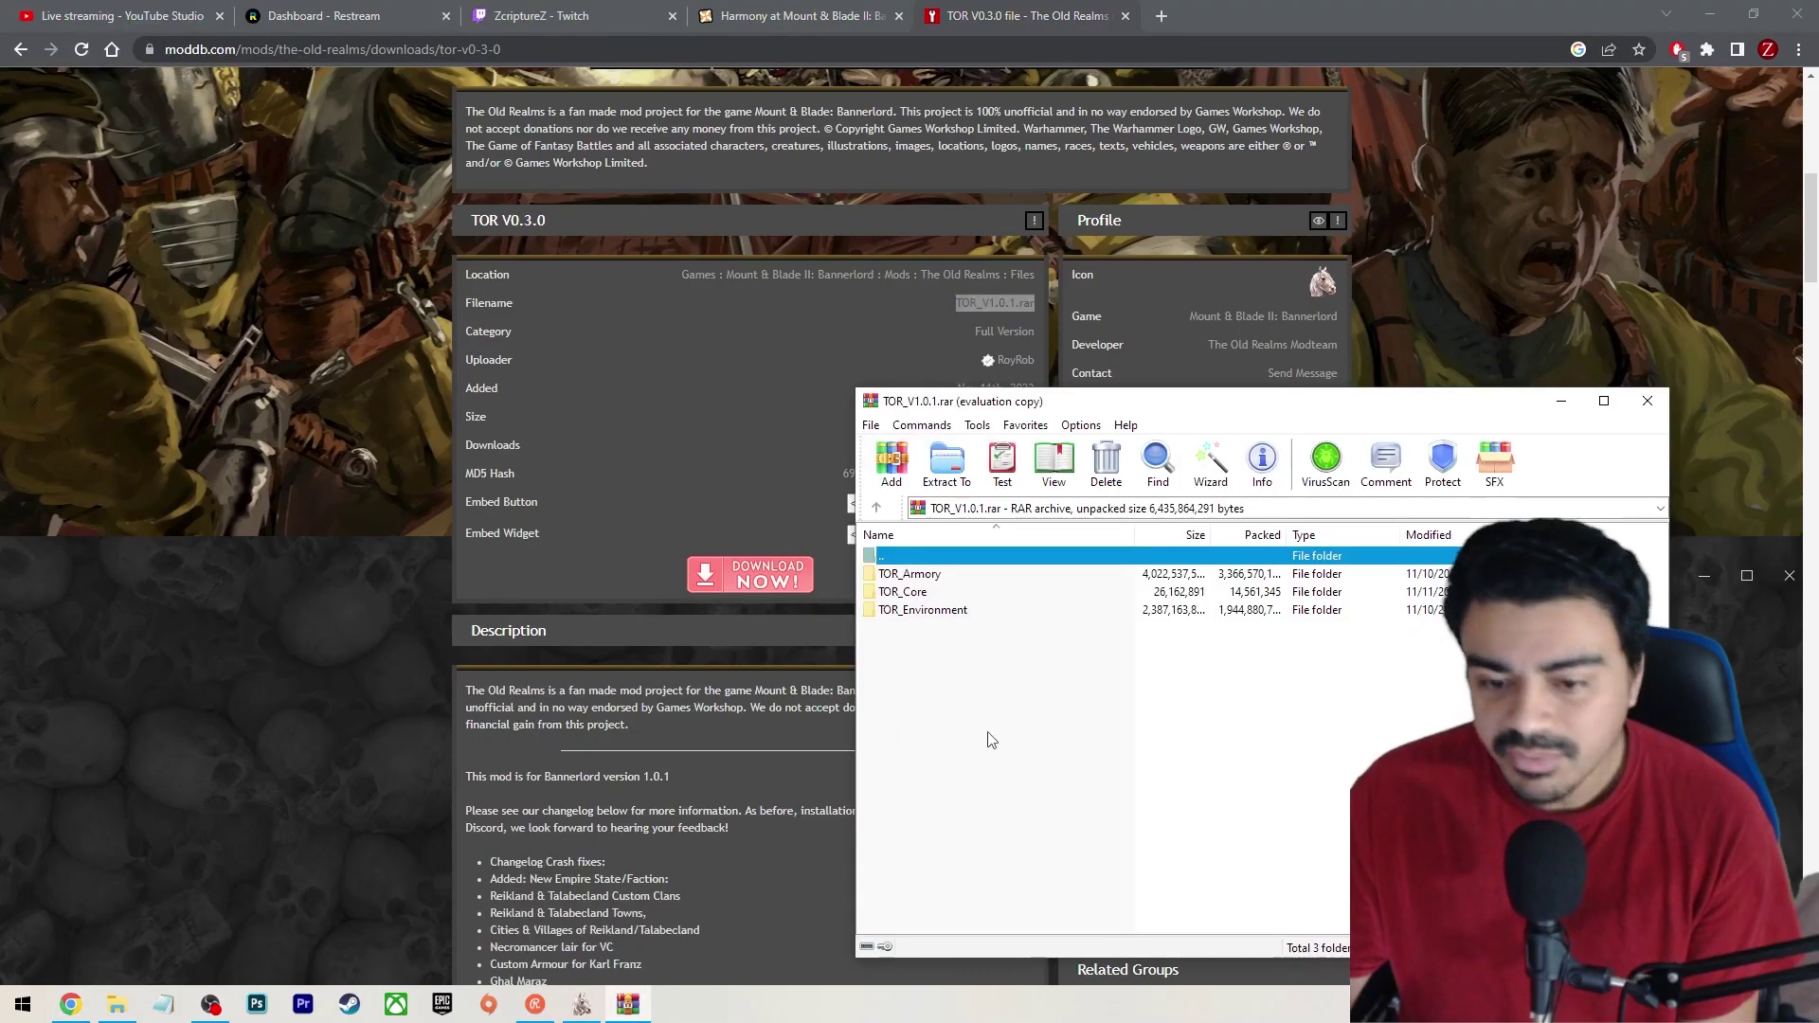
# Select TOR_Armory, TOR_Core and TOR_Environment in the archive and check their extraction path to Bannerlord's Modules folder without extracting.
pyautogui.moveTo(955, 666); pyautogui.dragTo(908, 576)
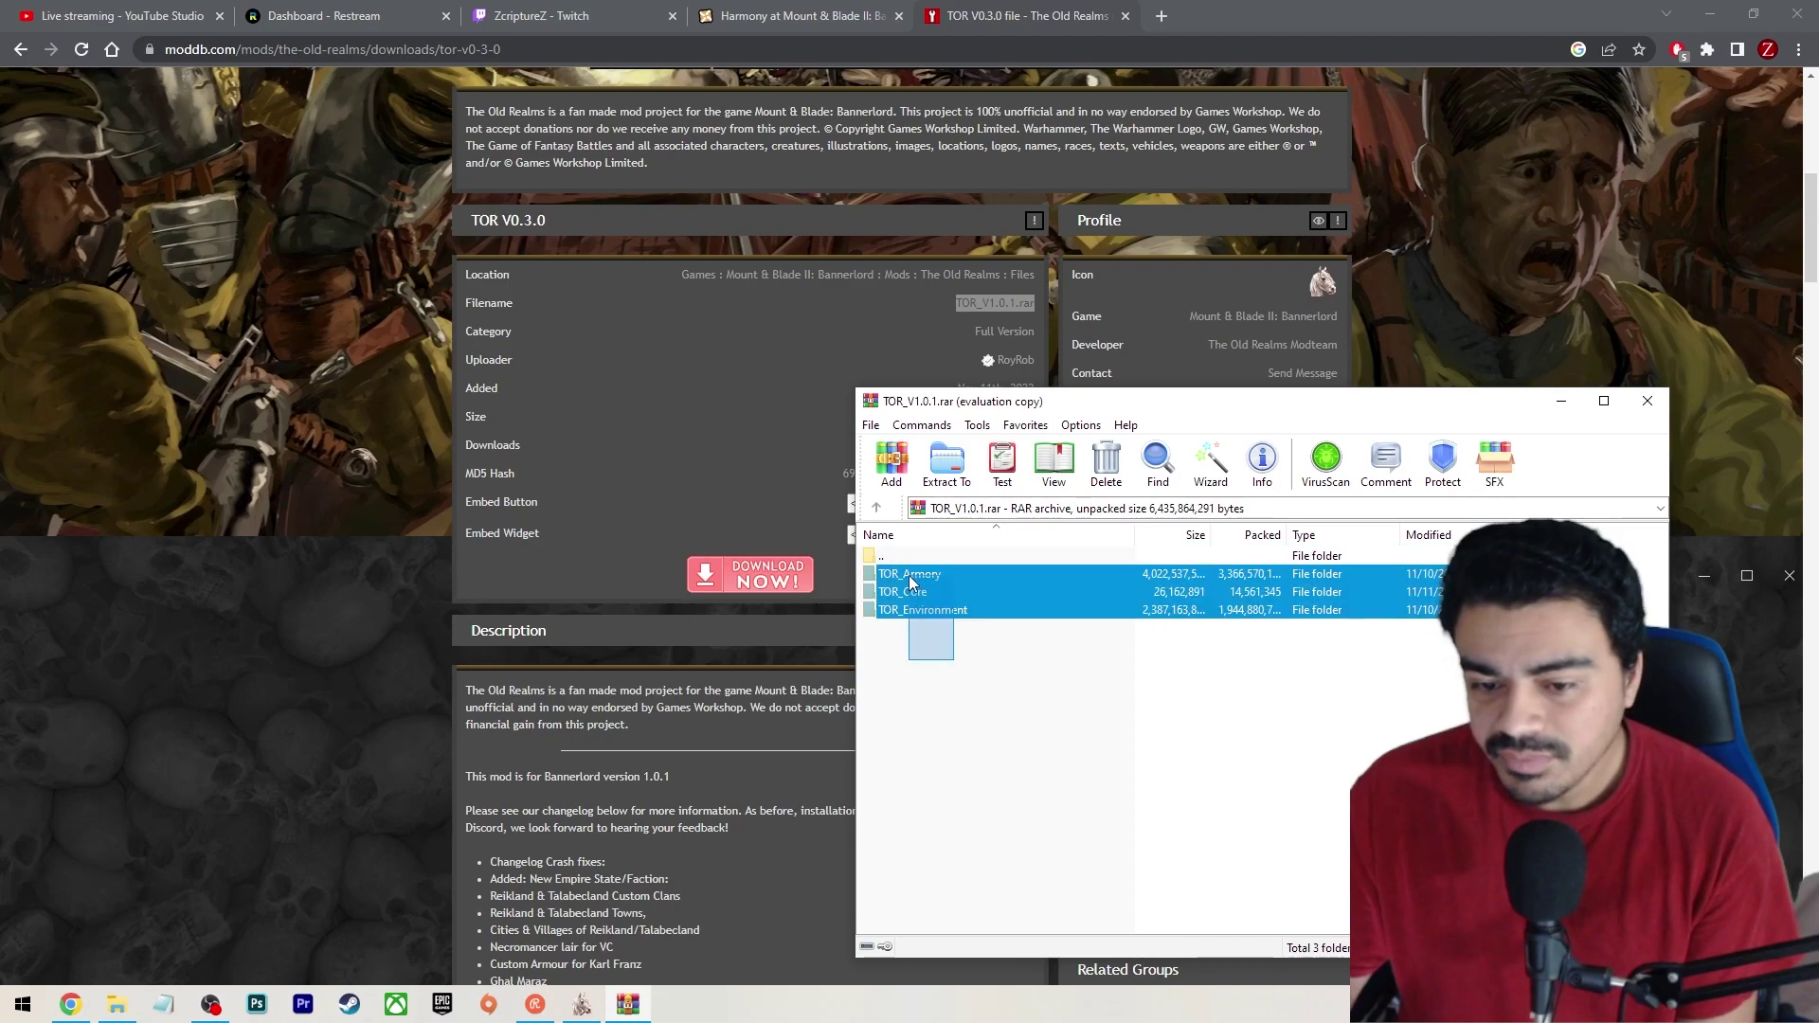
pyautogui.click(947, 462)
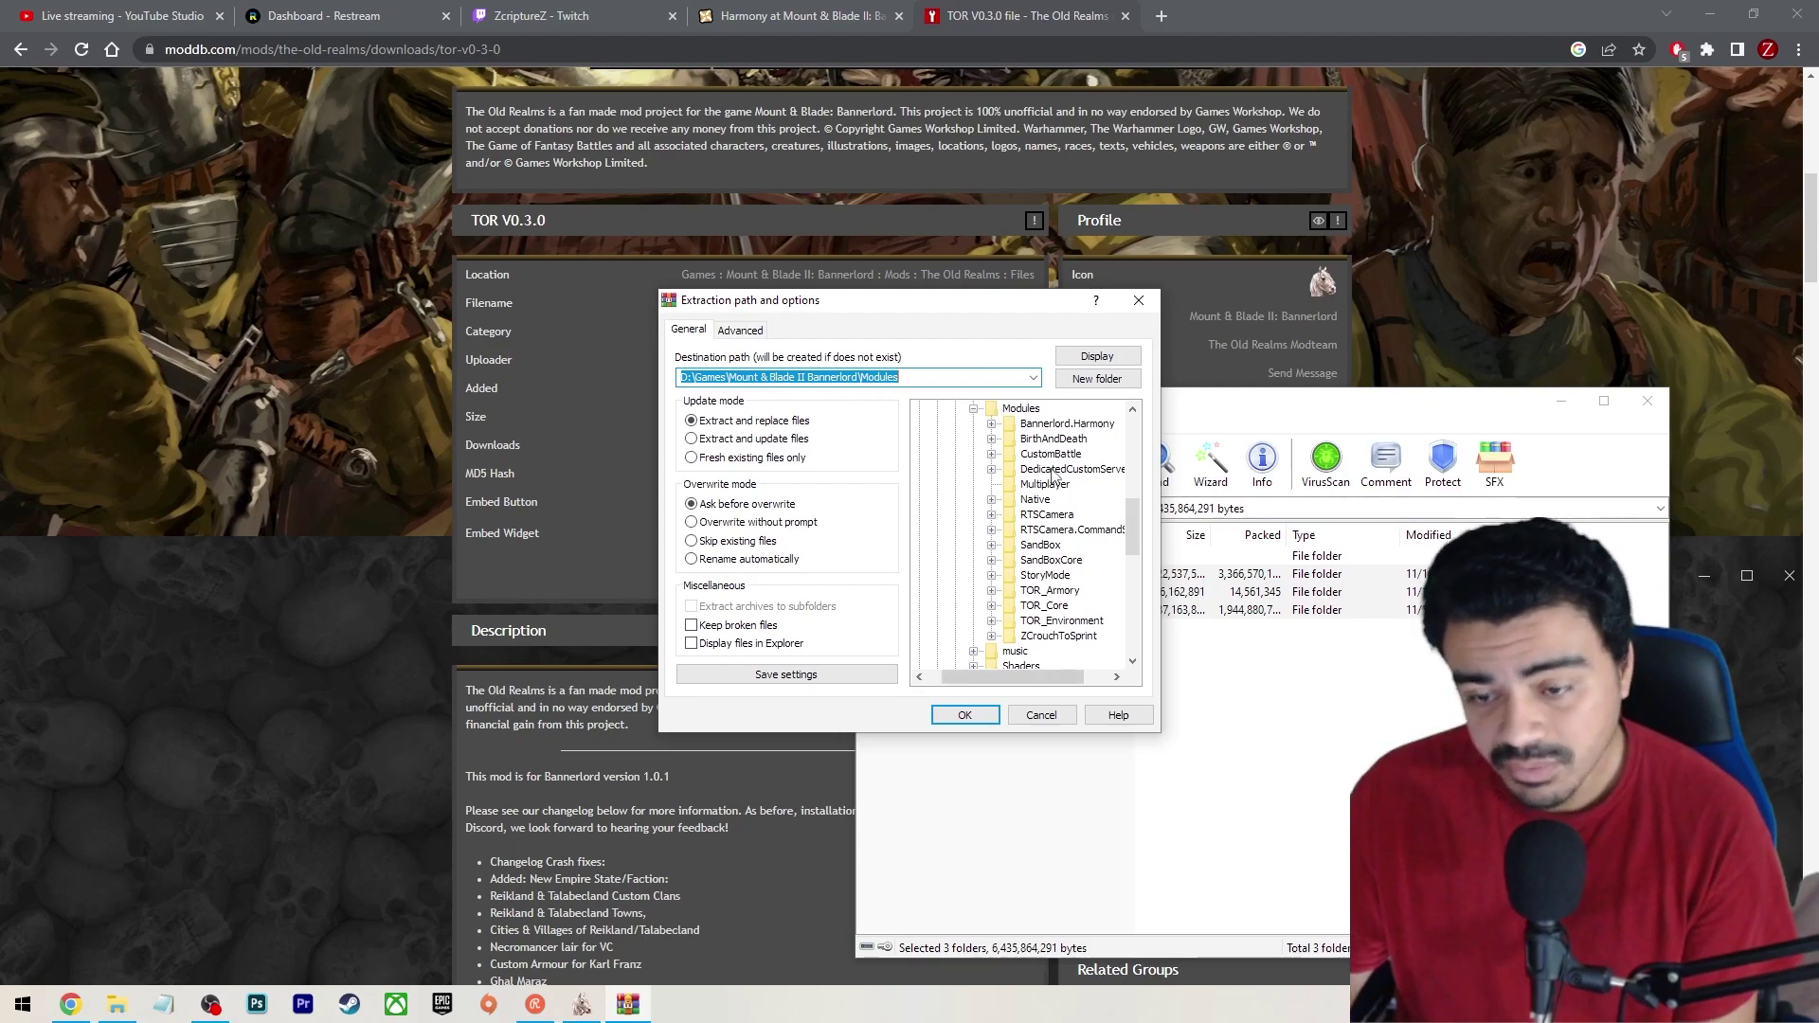
pyautogui.click(1041, 716)
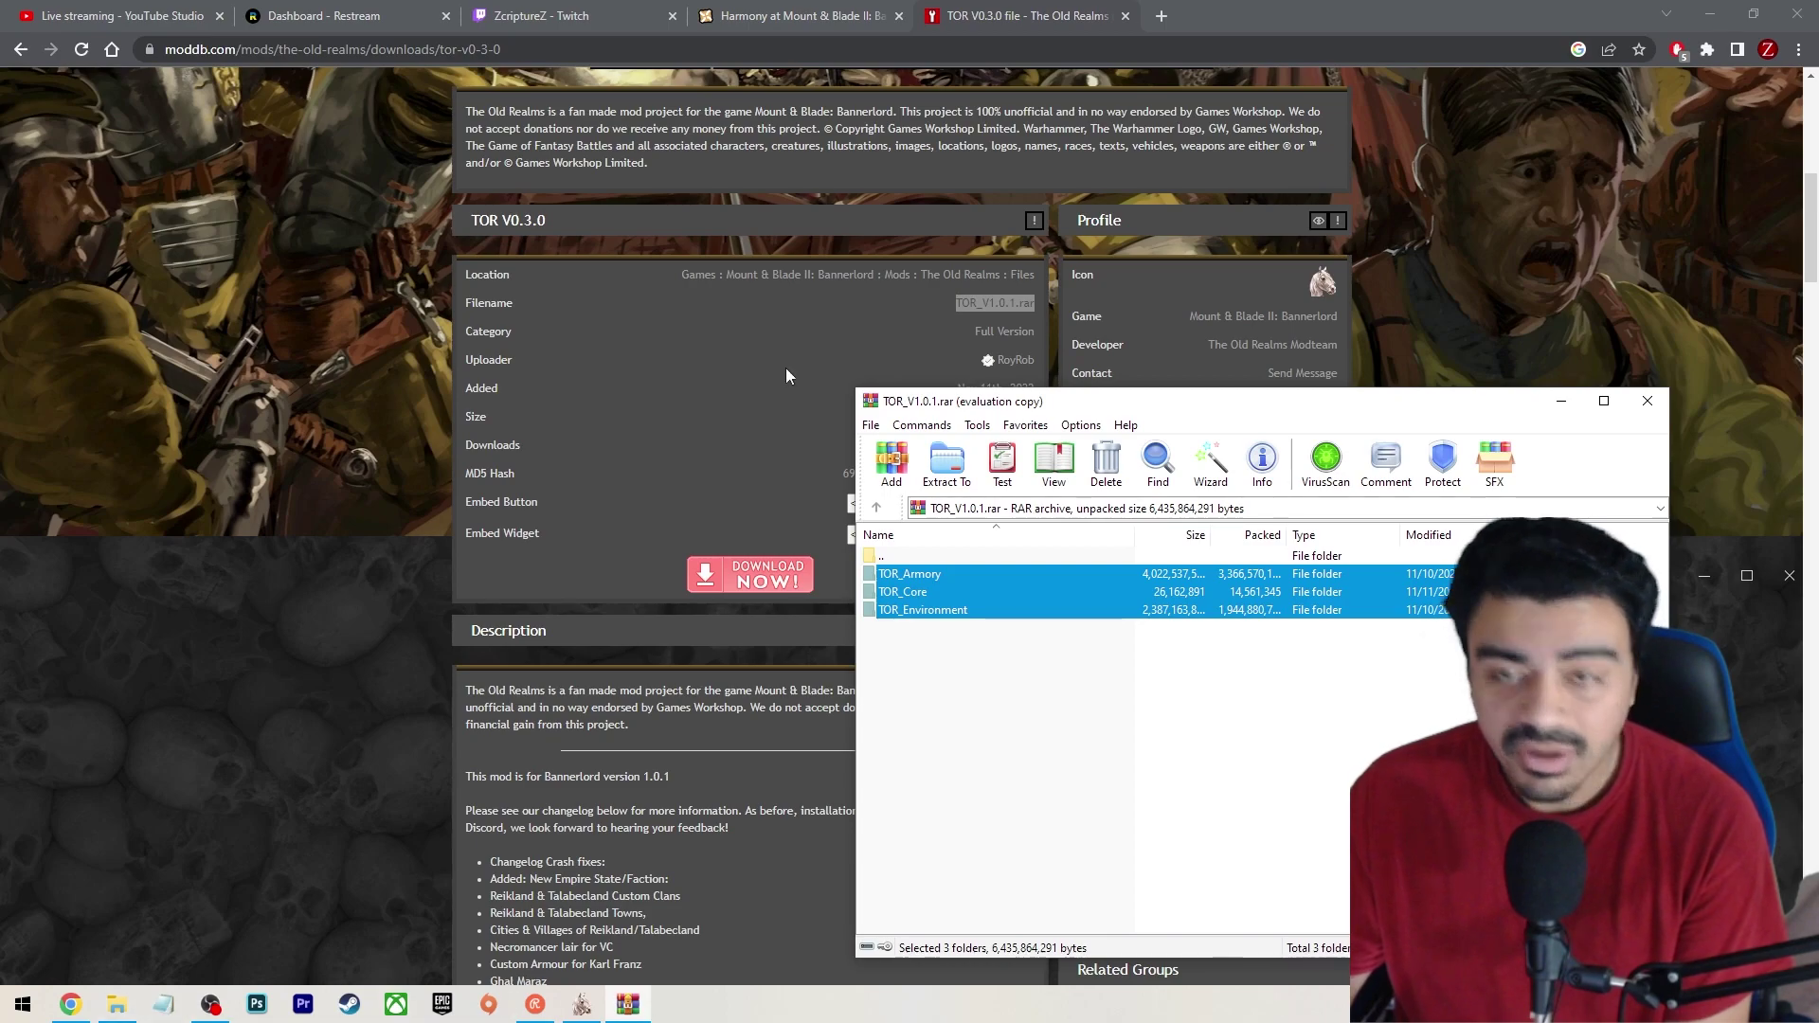
# Return to the Harmony page, then browse in File Explorer to the hidden ProgramData folder on the Windows (C:) drive.
pyautogui.click(796, 16)
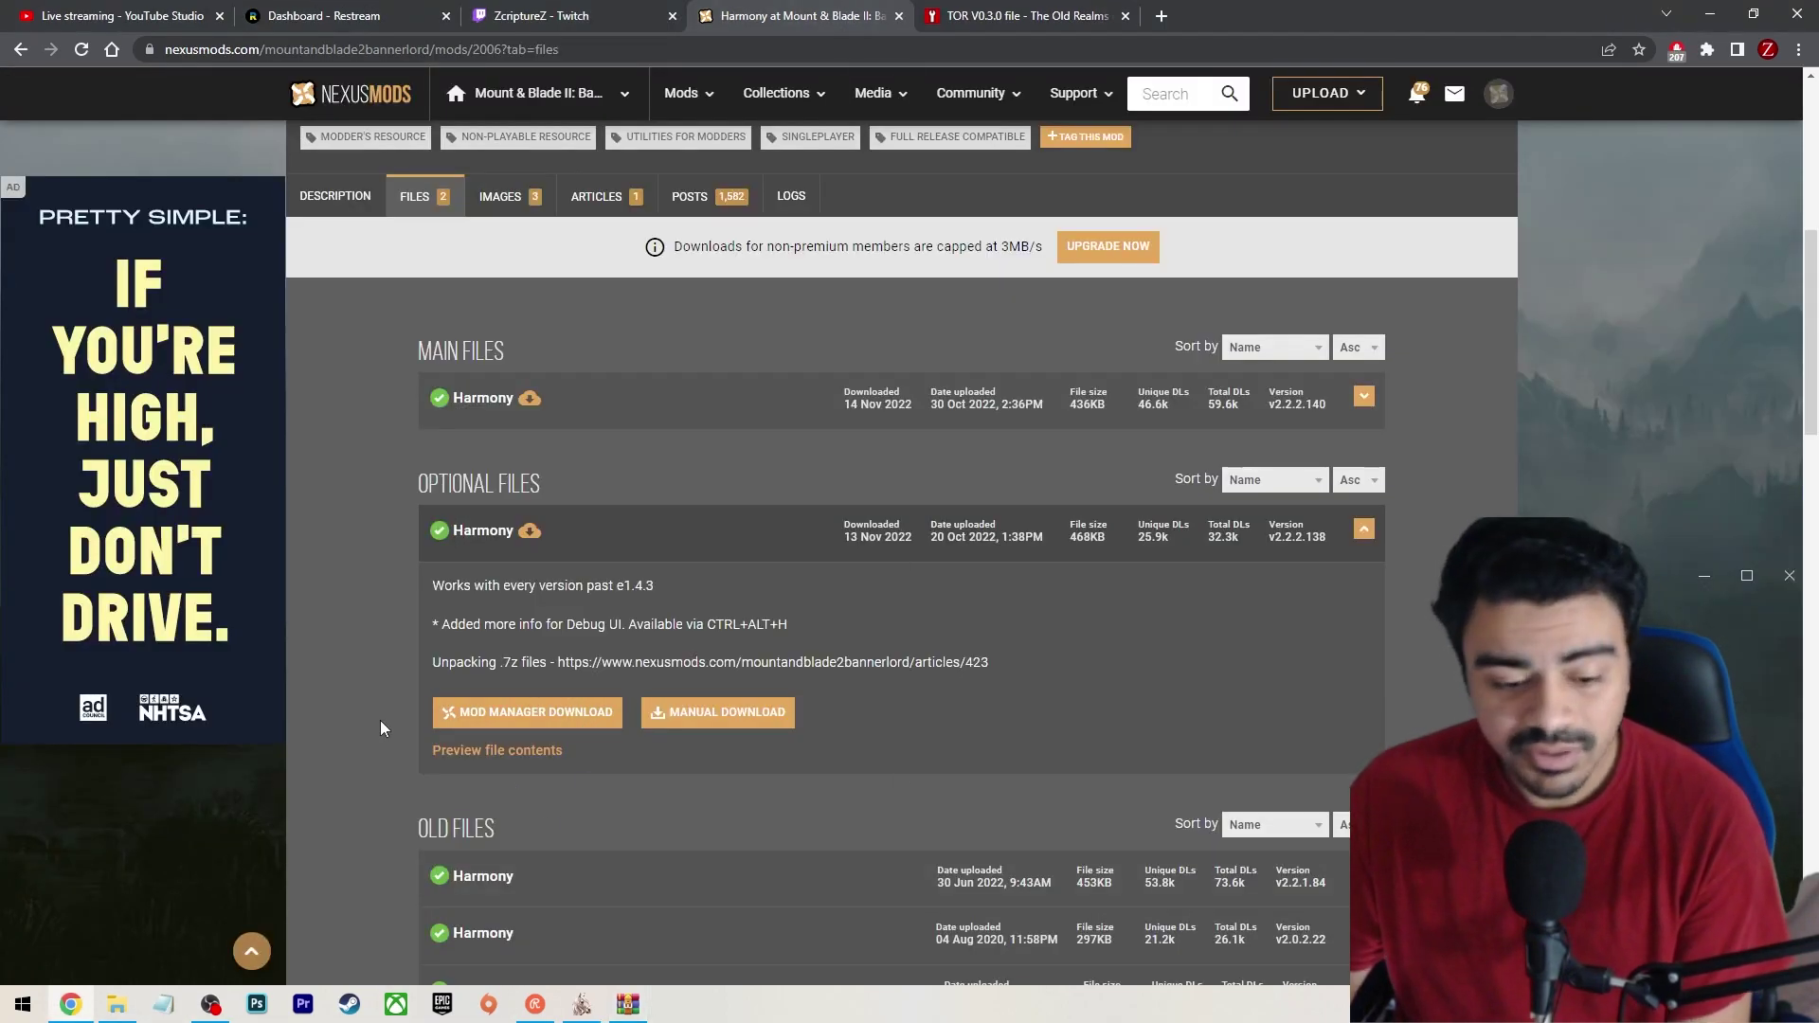
pyautogui.press('super+e')
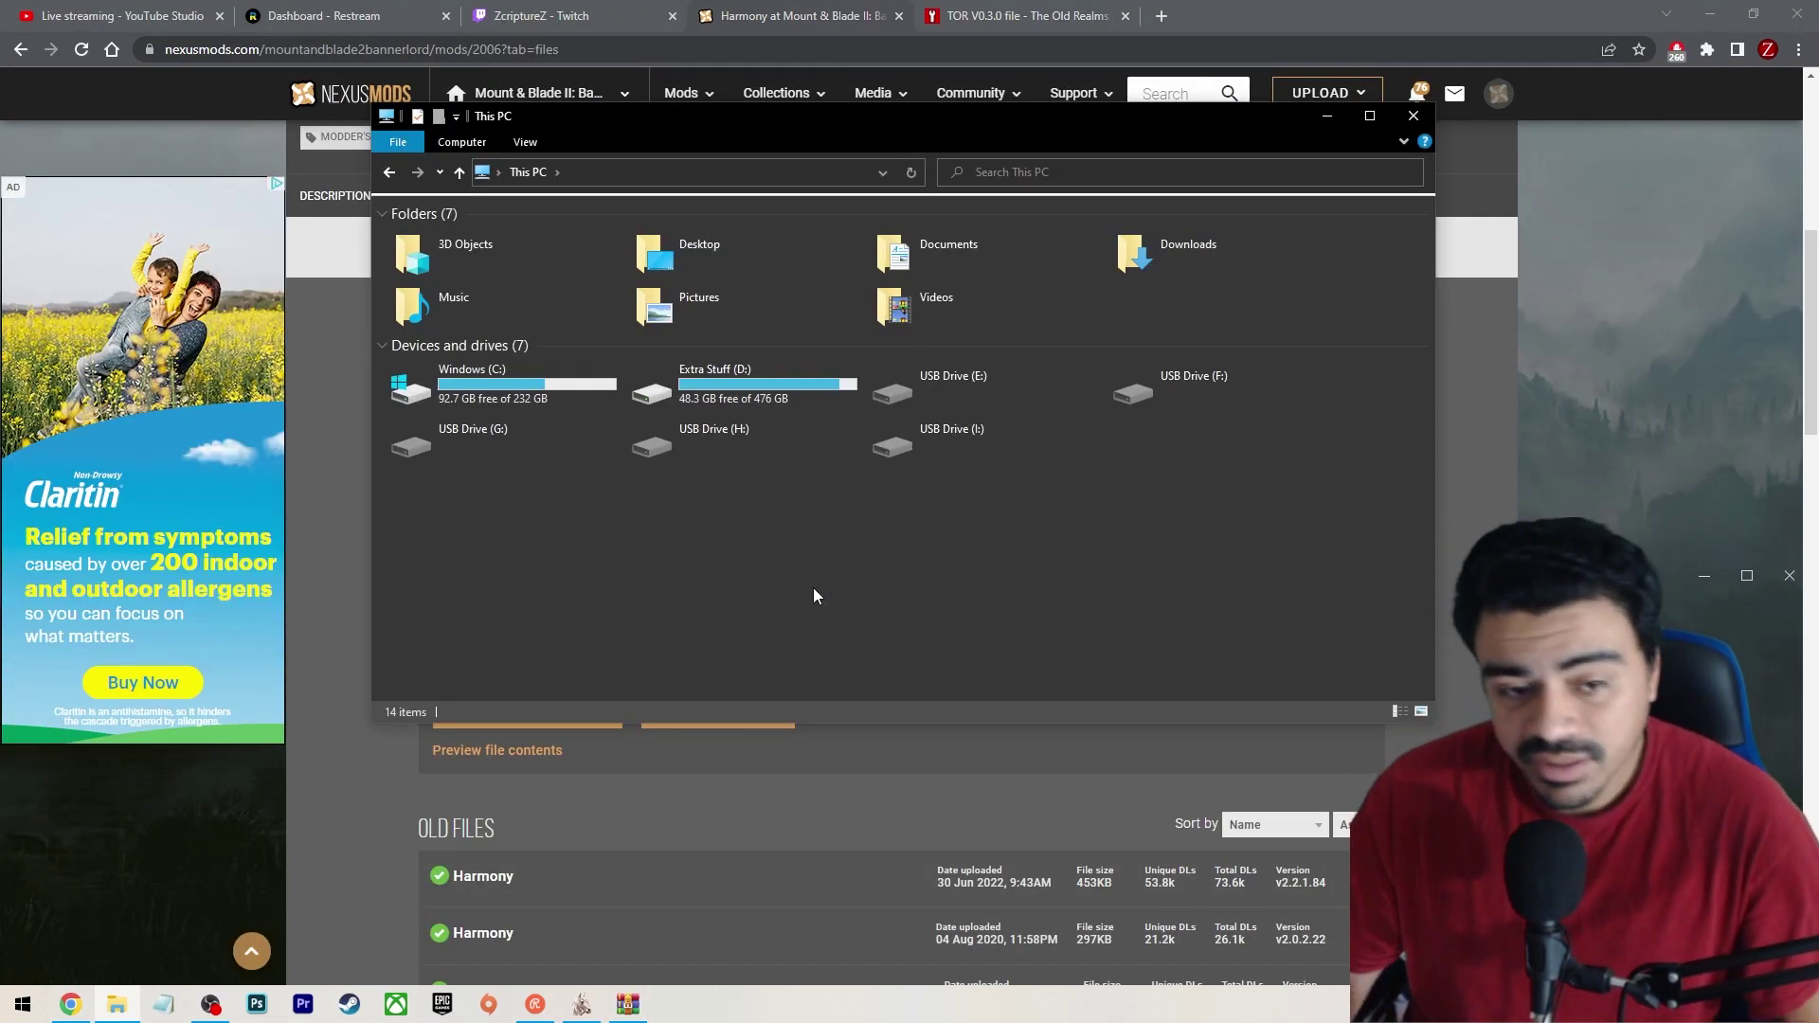
pyautogui.doubleClick(513, 389)
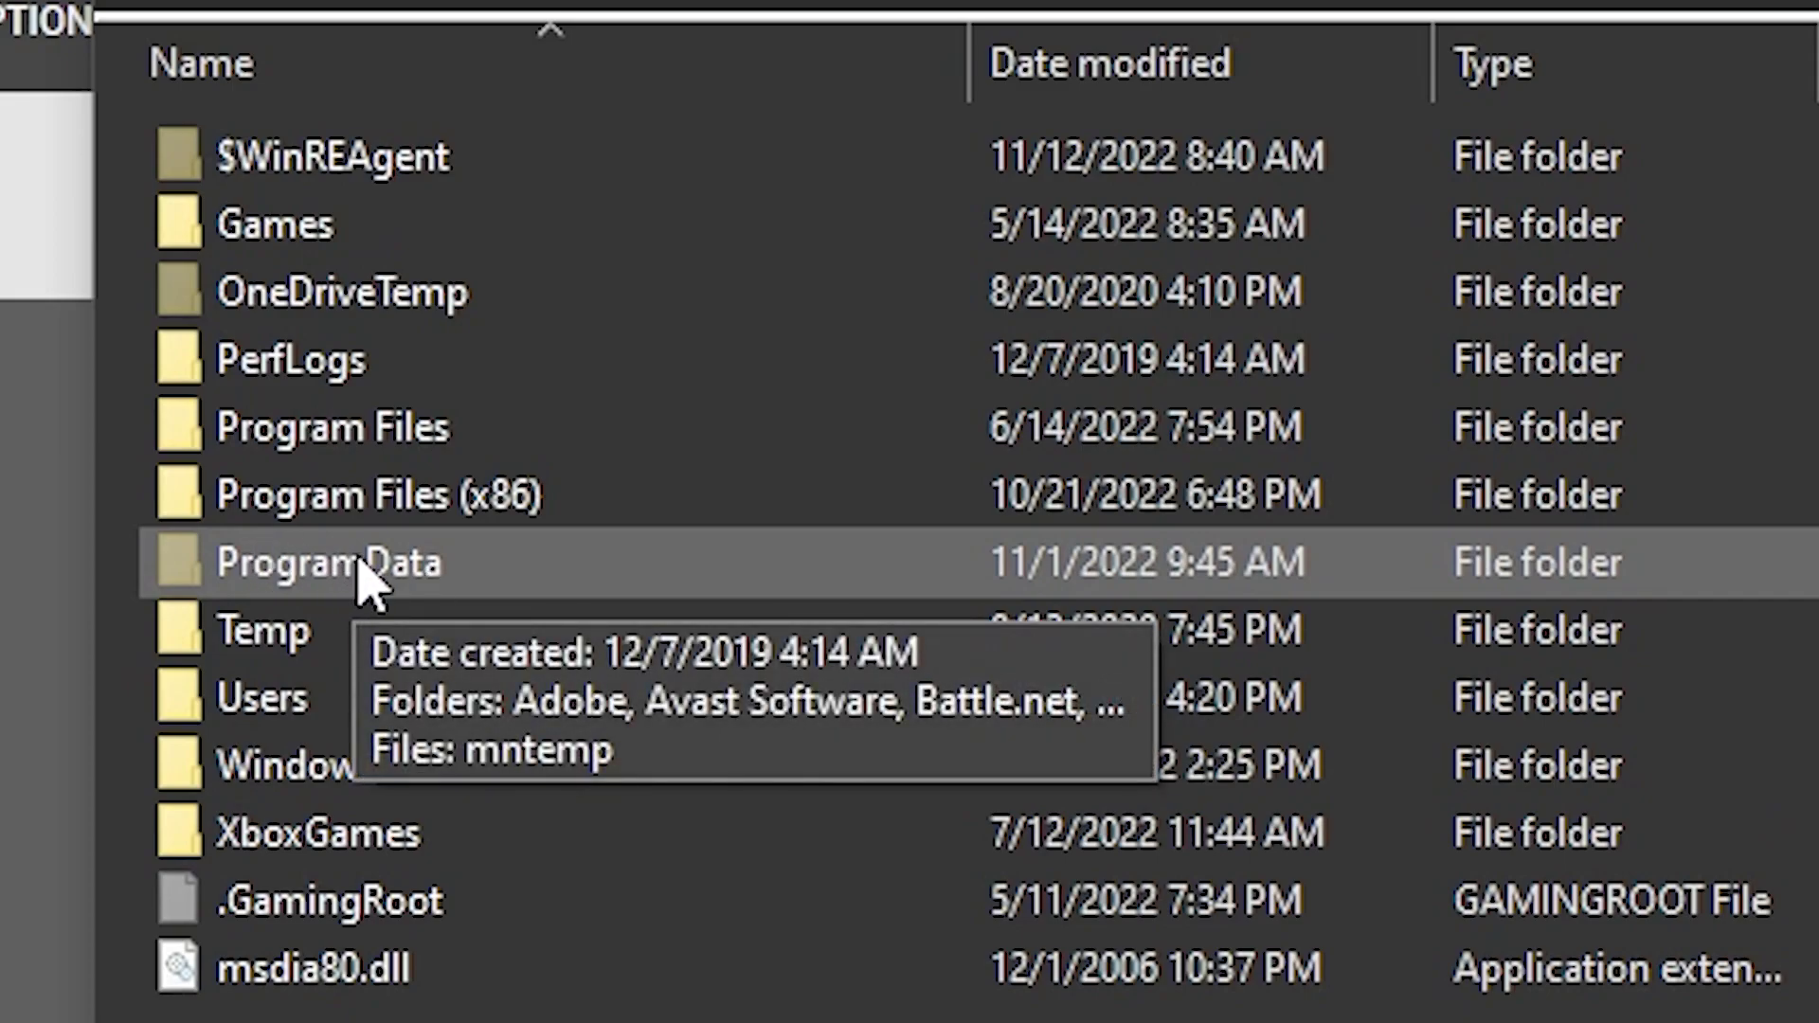
pyautogui.click(232, 586)
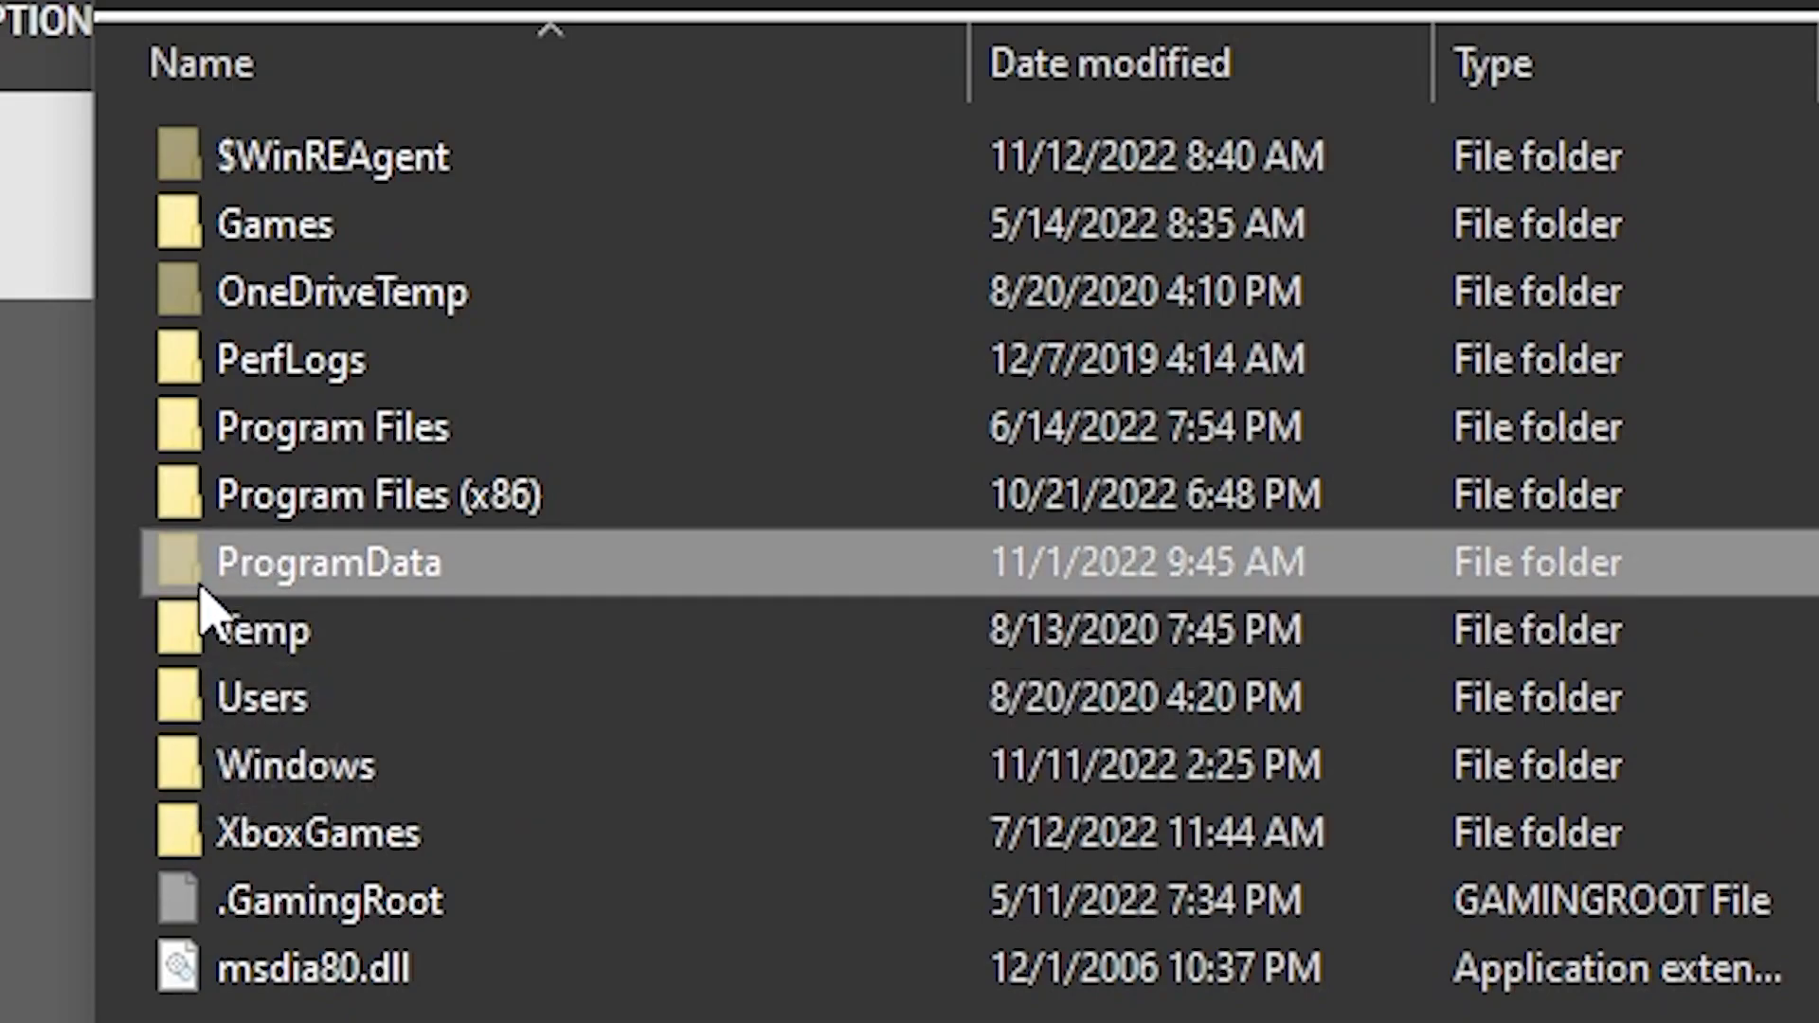
pyautogui.rightClick(479, 584)
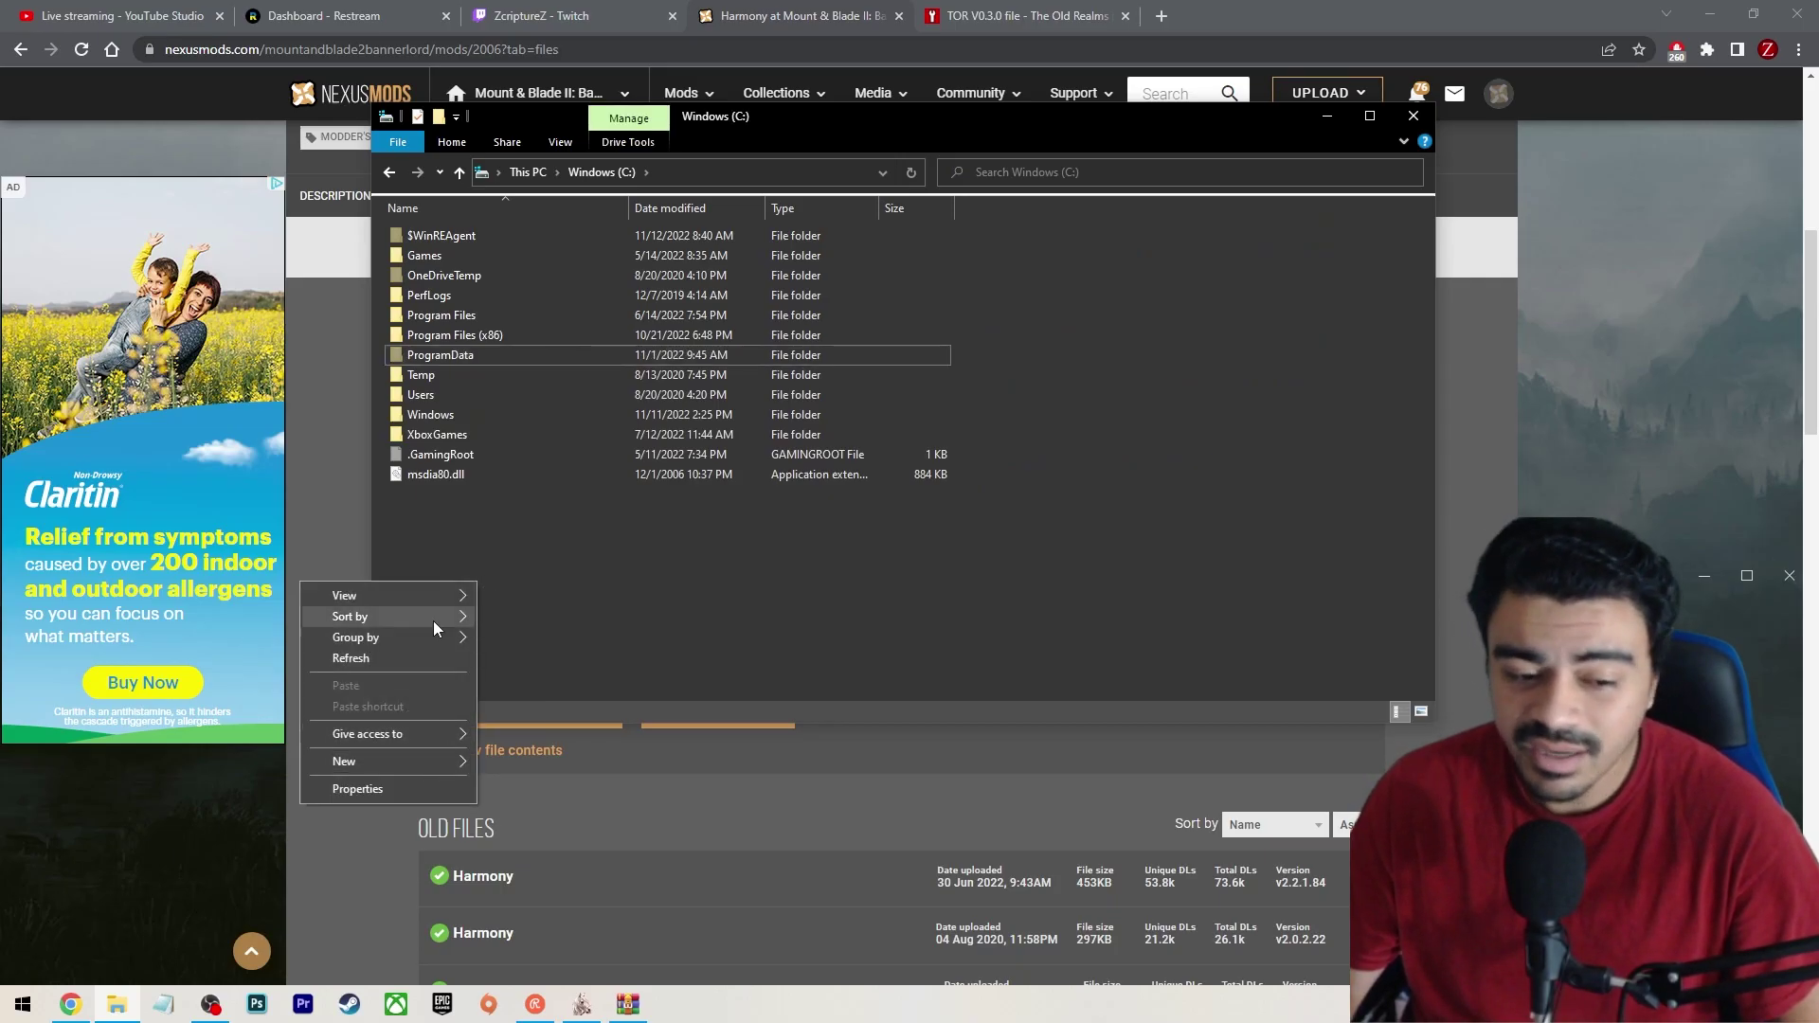
pyautogui.moveTo(440, 626)
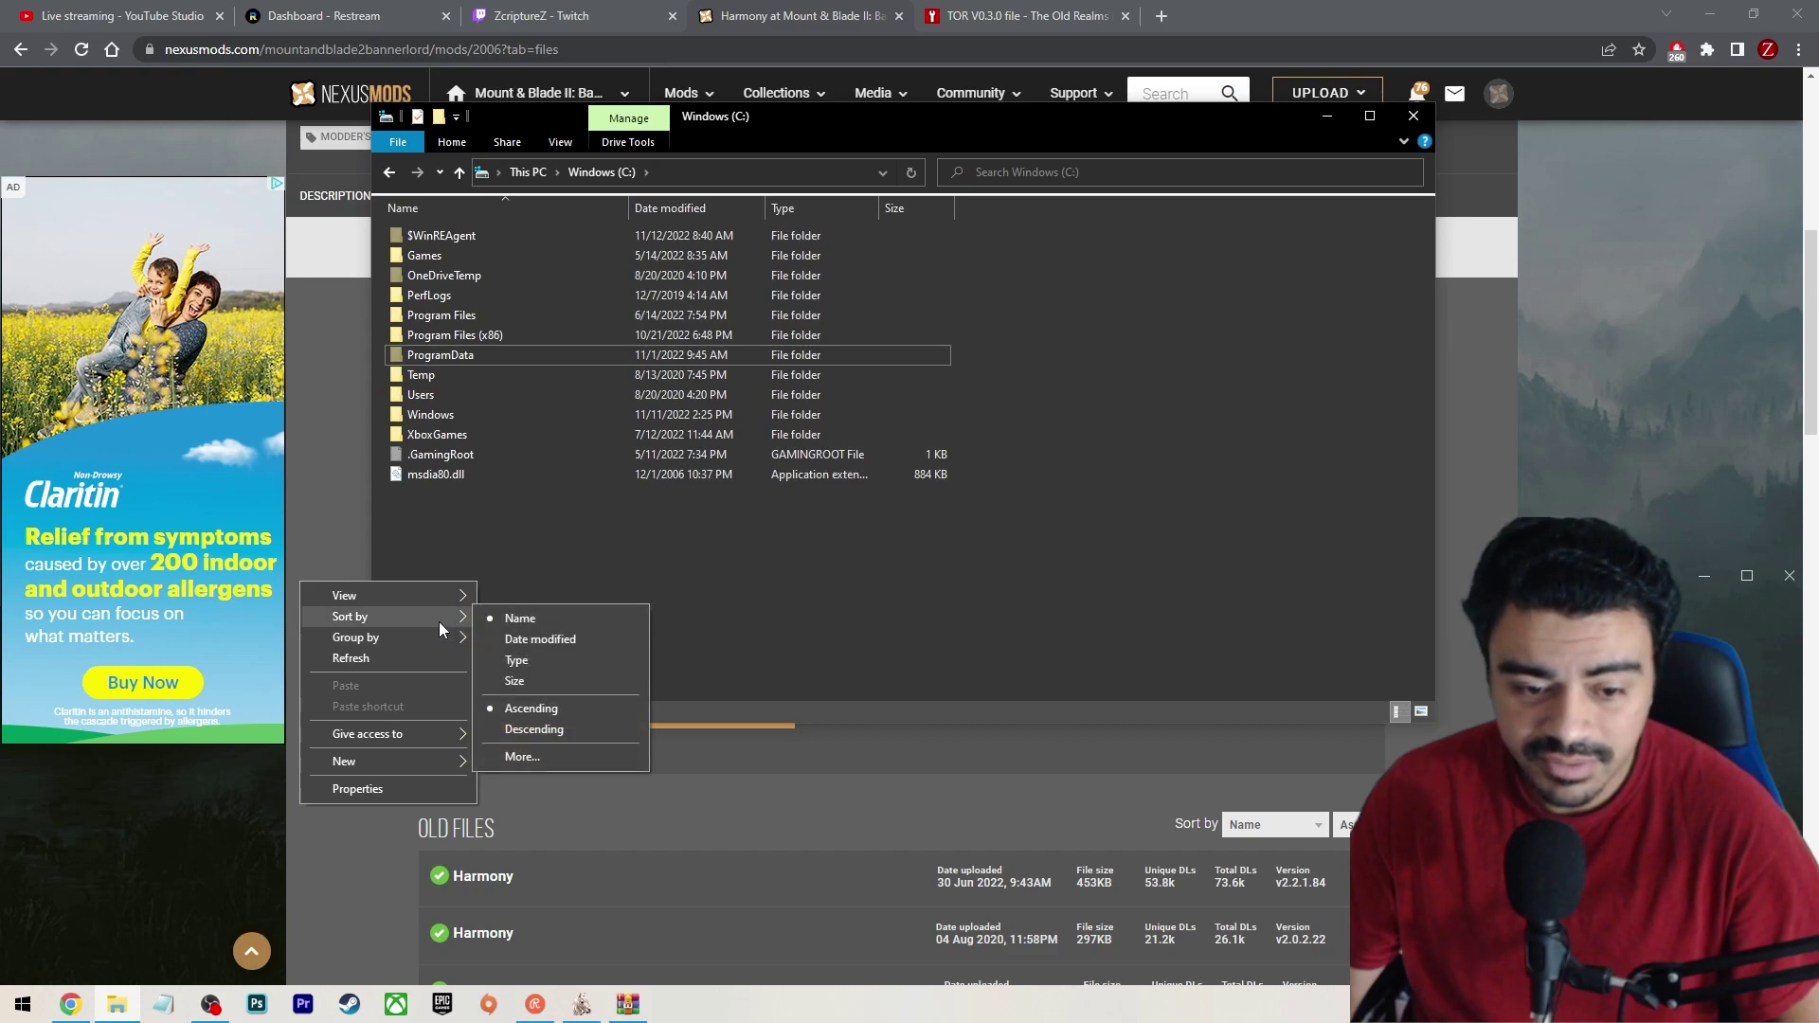
pyautogui.doubleClick(407, 354)
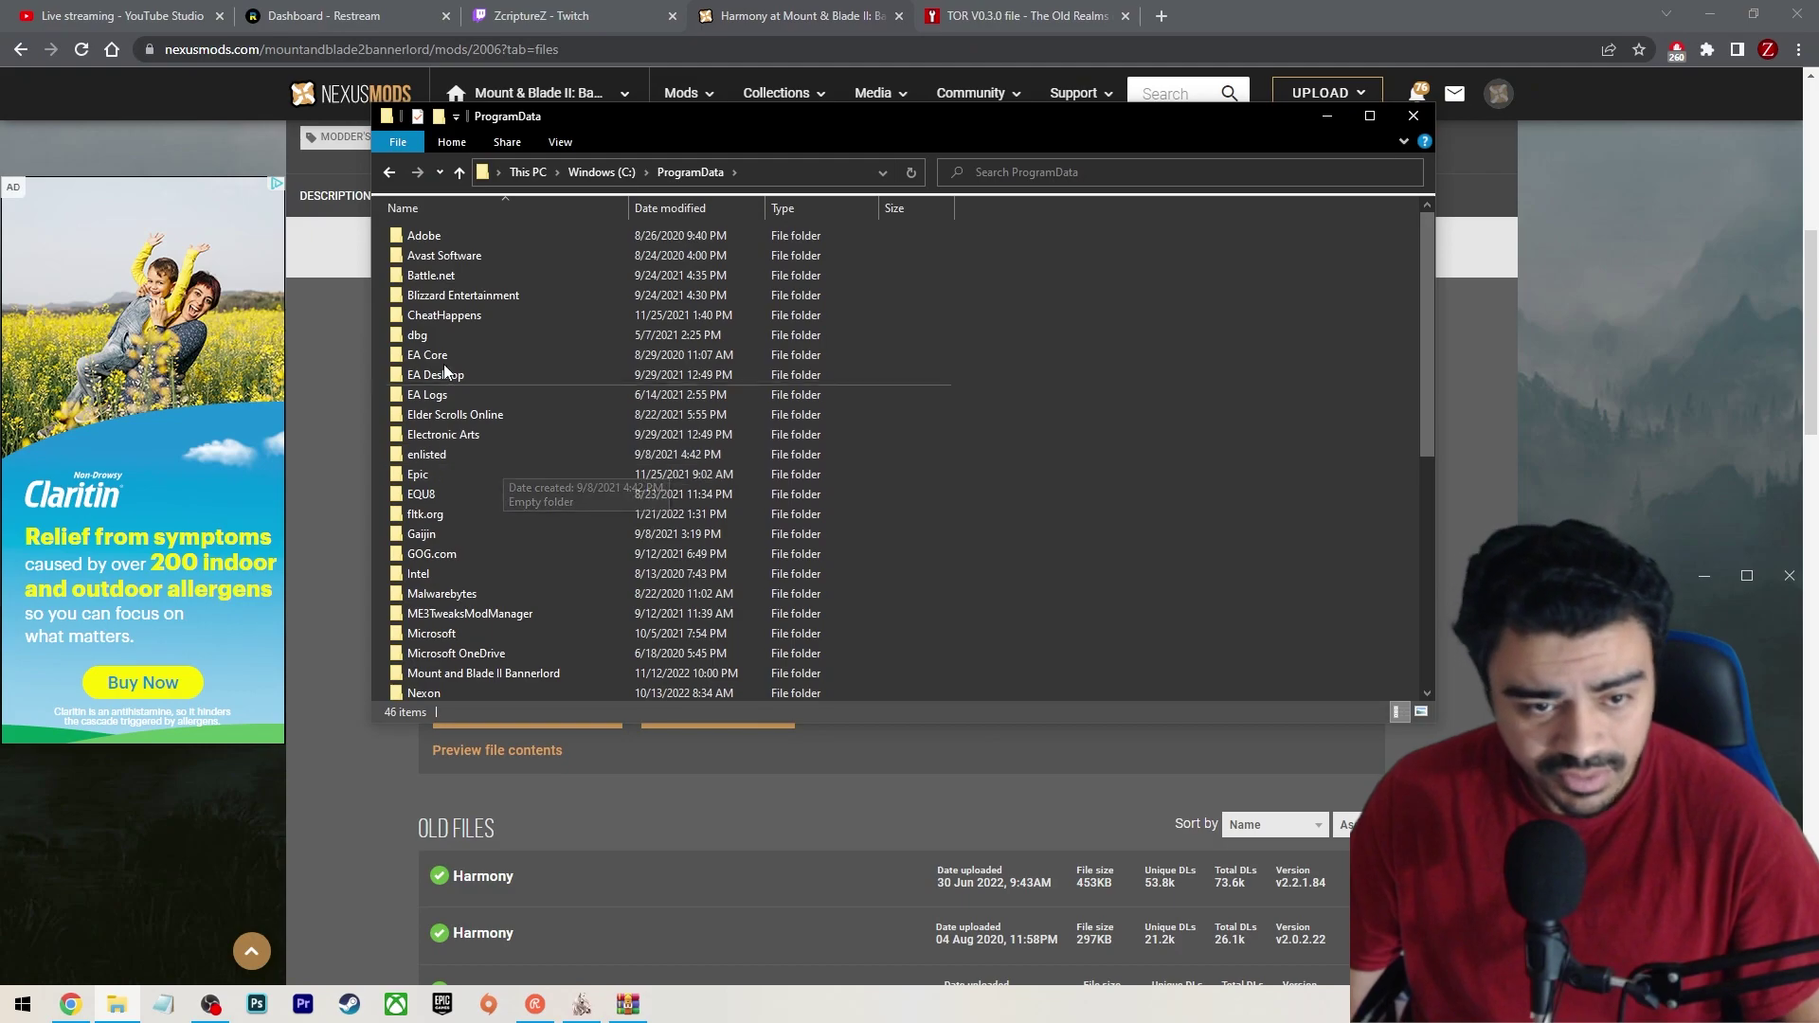
# Inspect the CoreShaders and TerrainShaders folders in Mount and Blade II Bannerlord's Shaders folder, then close File Explorer.
pyautogui.scroll(-3, 520, 548)
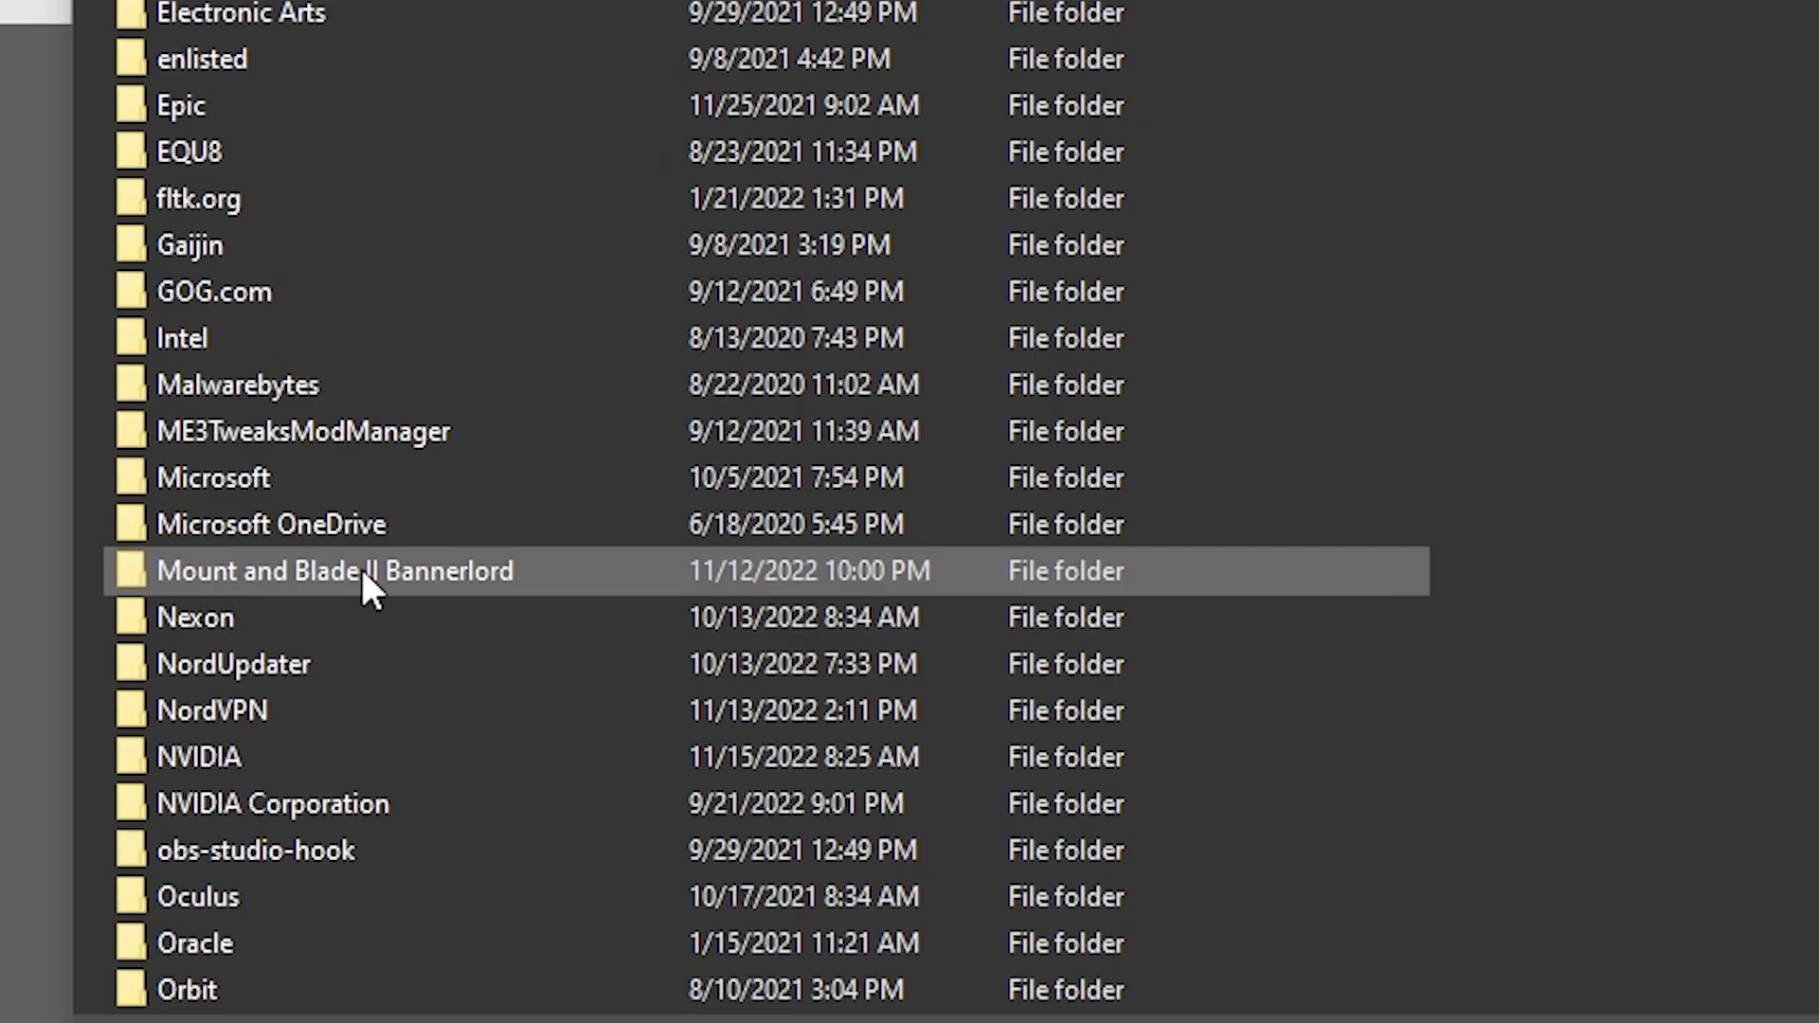
pyautogui.doubleClick(362, 569)
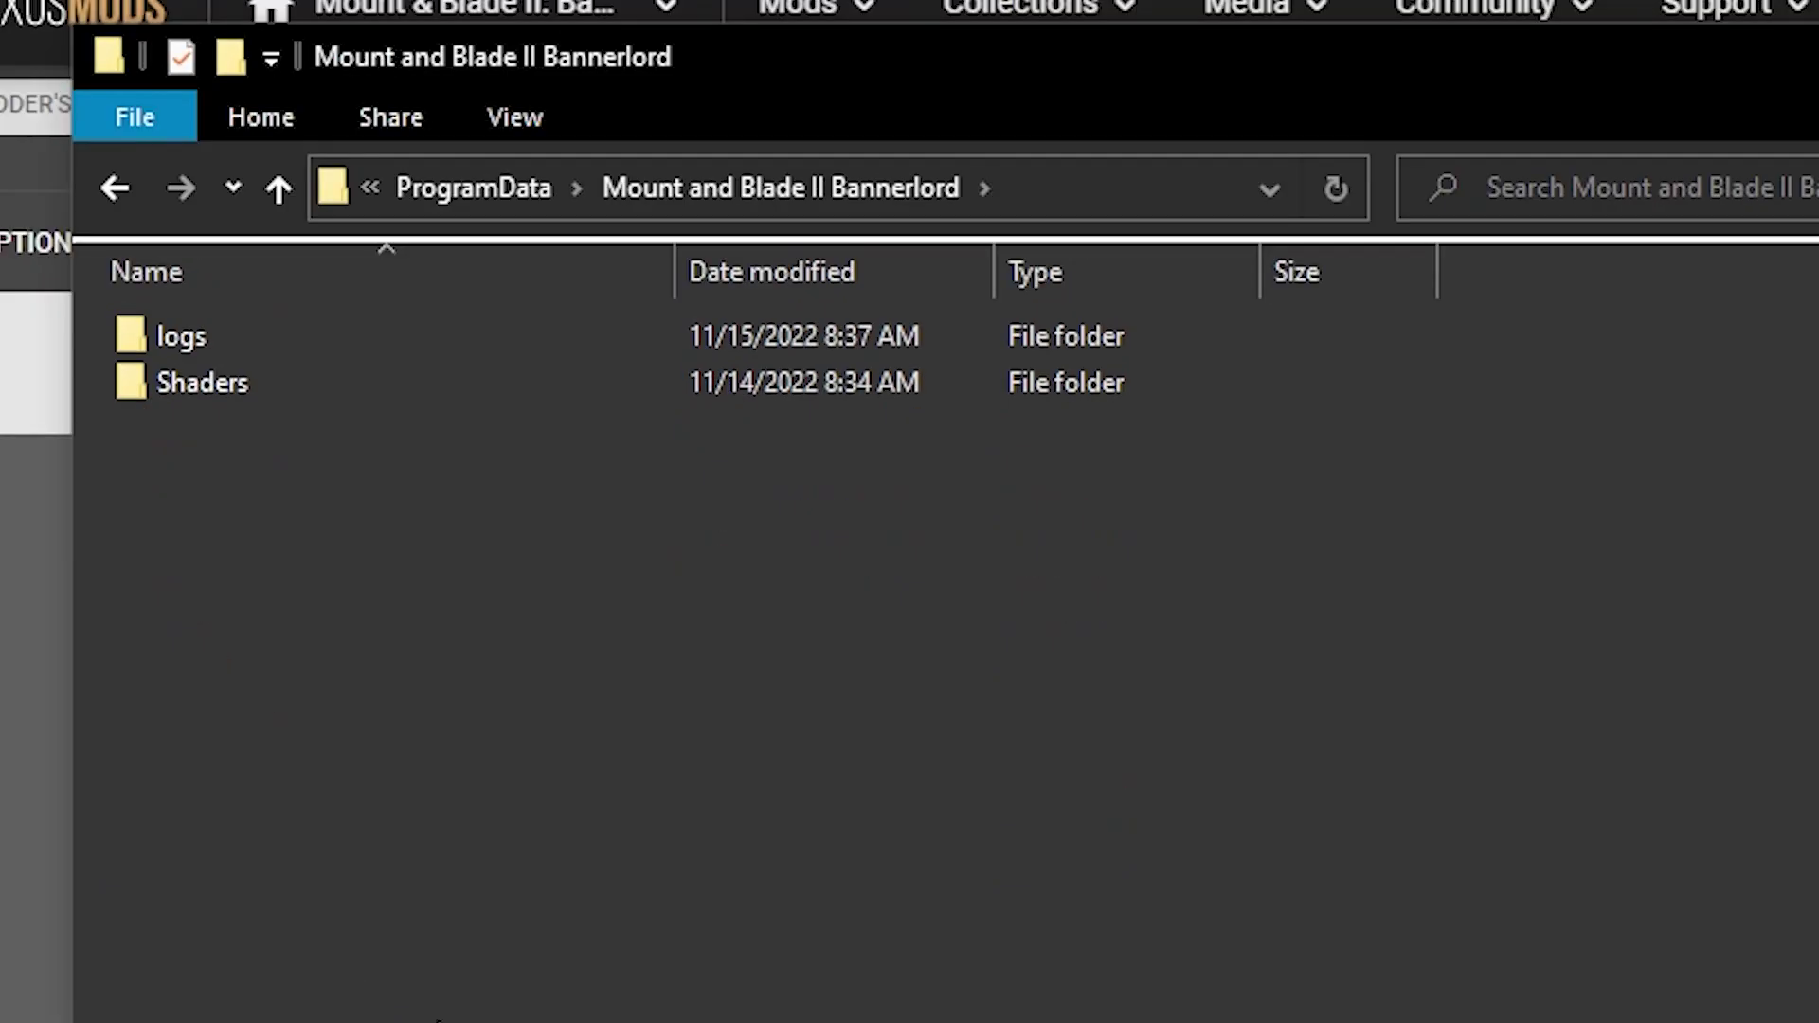
pyautogui.doubleClick(204, 379)
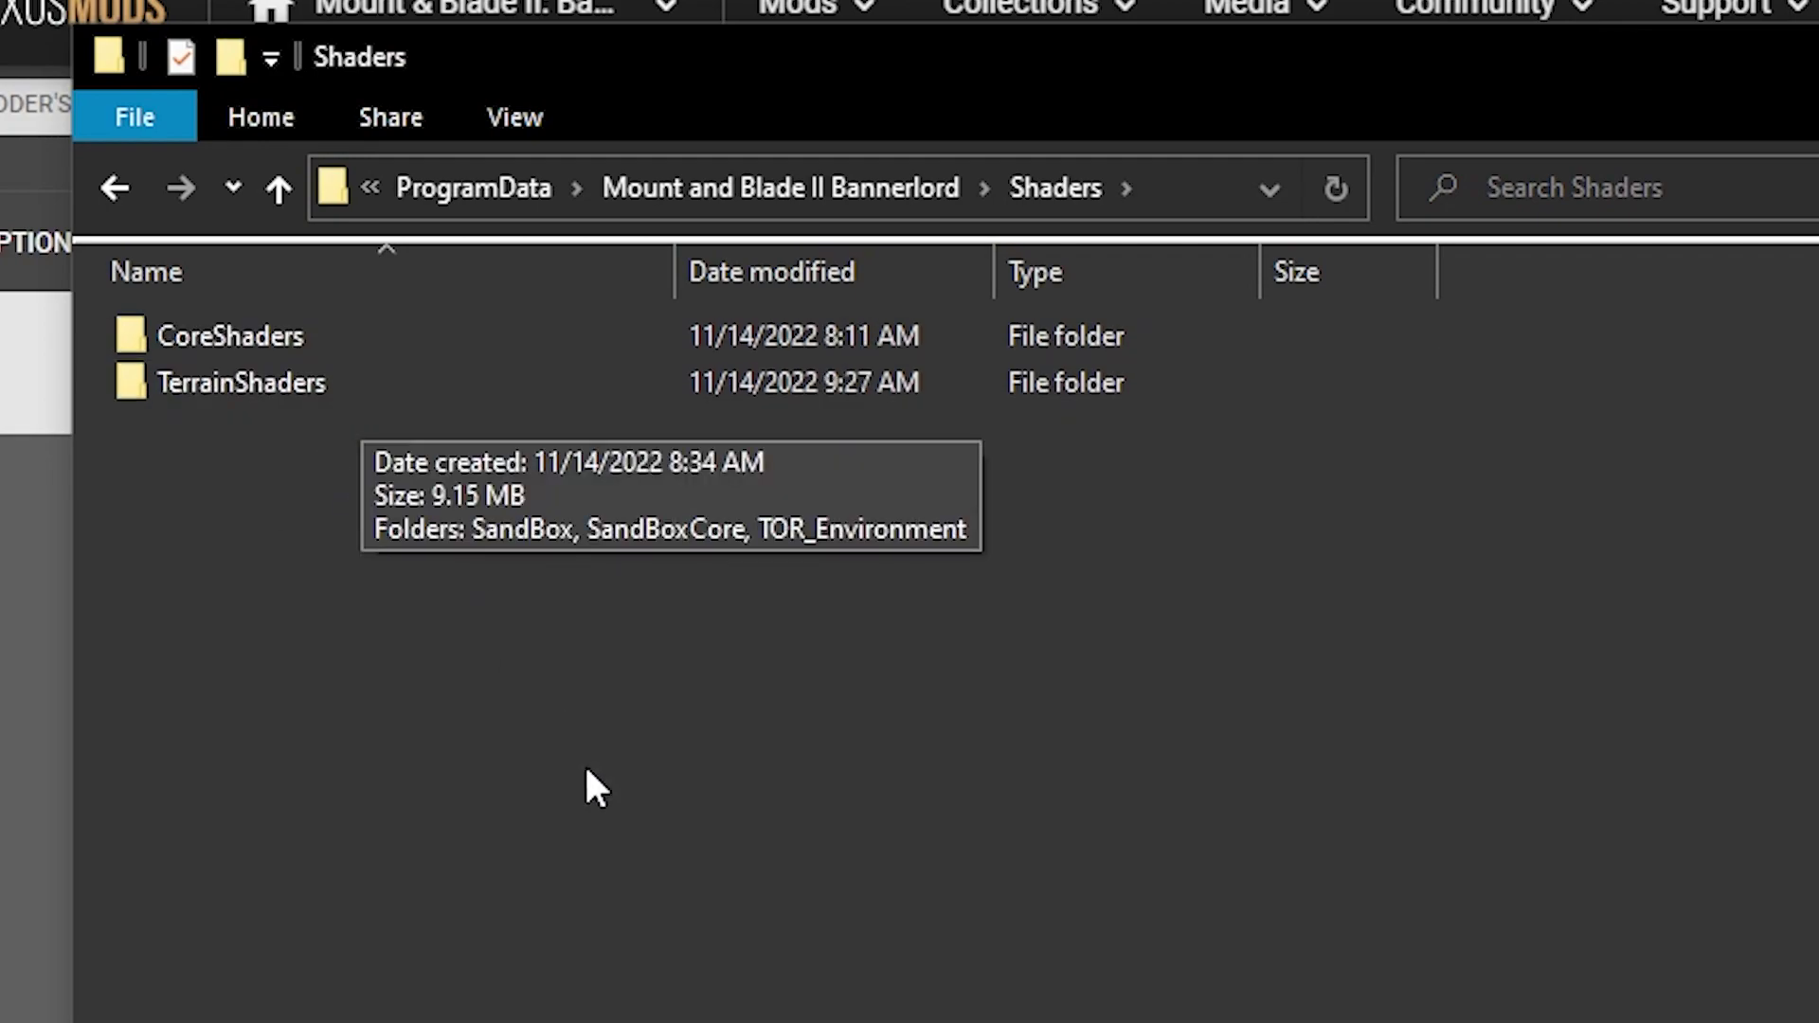
pyautogui.hotkey('ctrl', 'a')
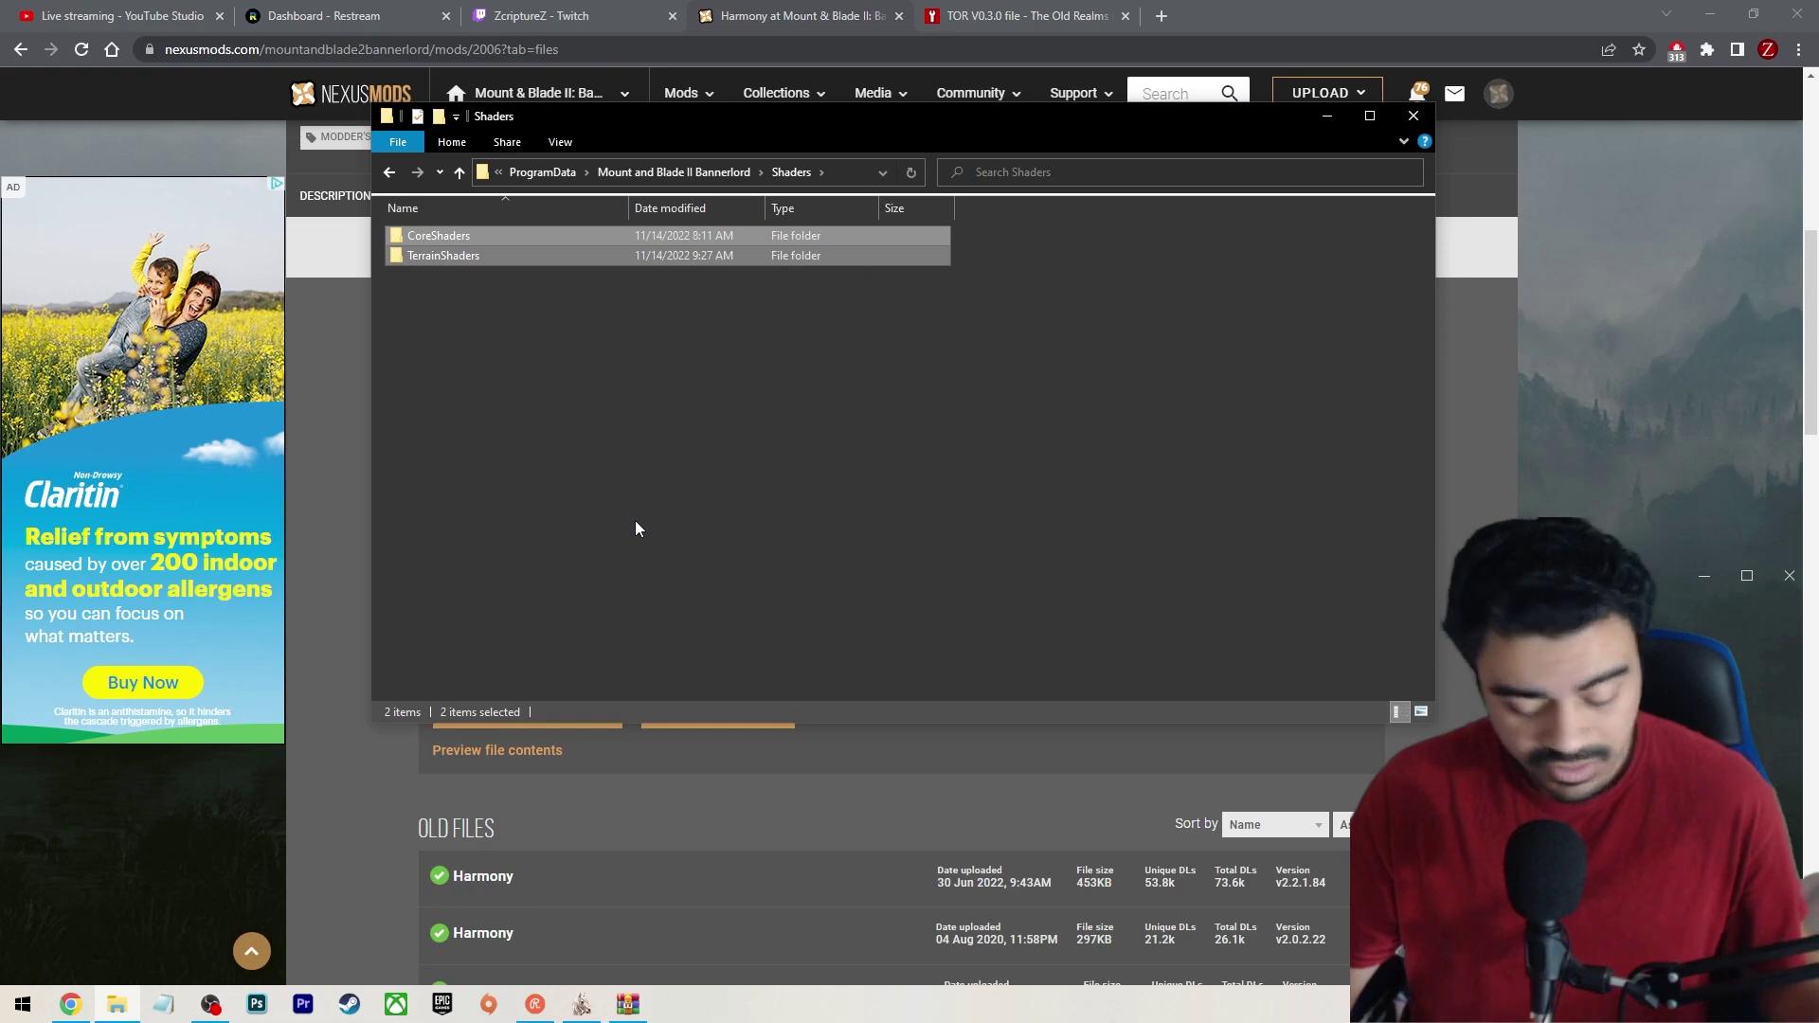
pyautogui.click(636, 524)
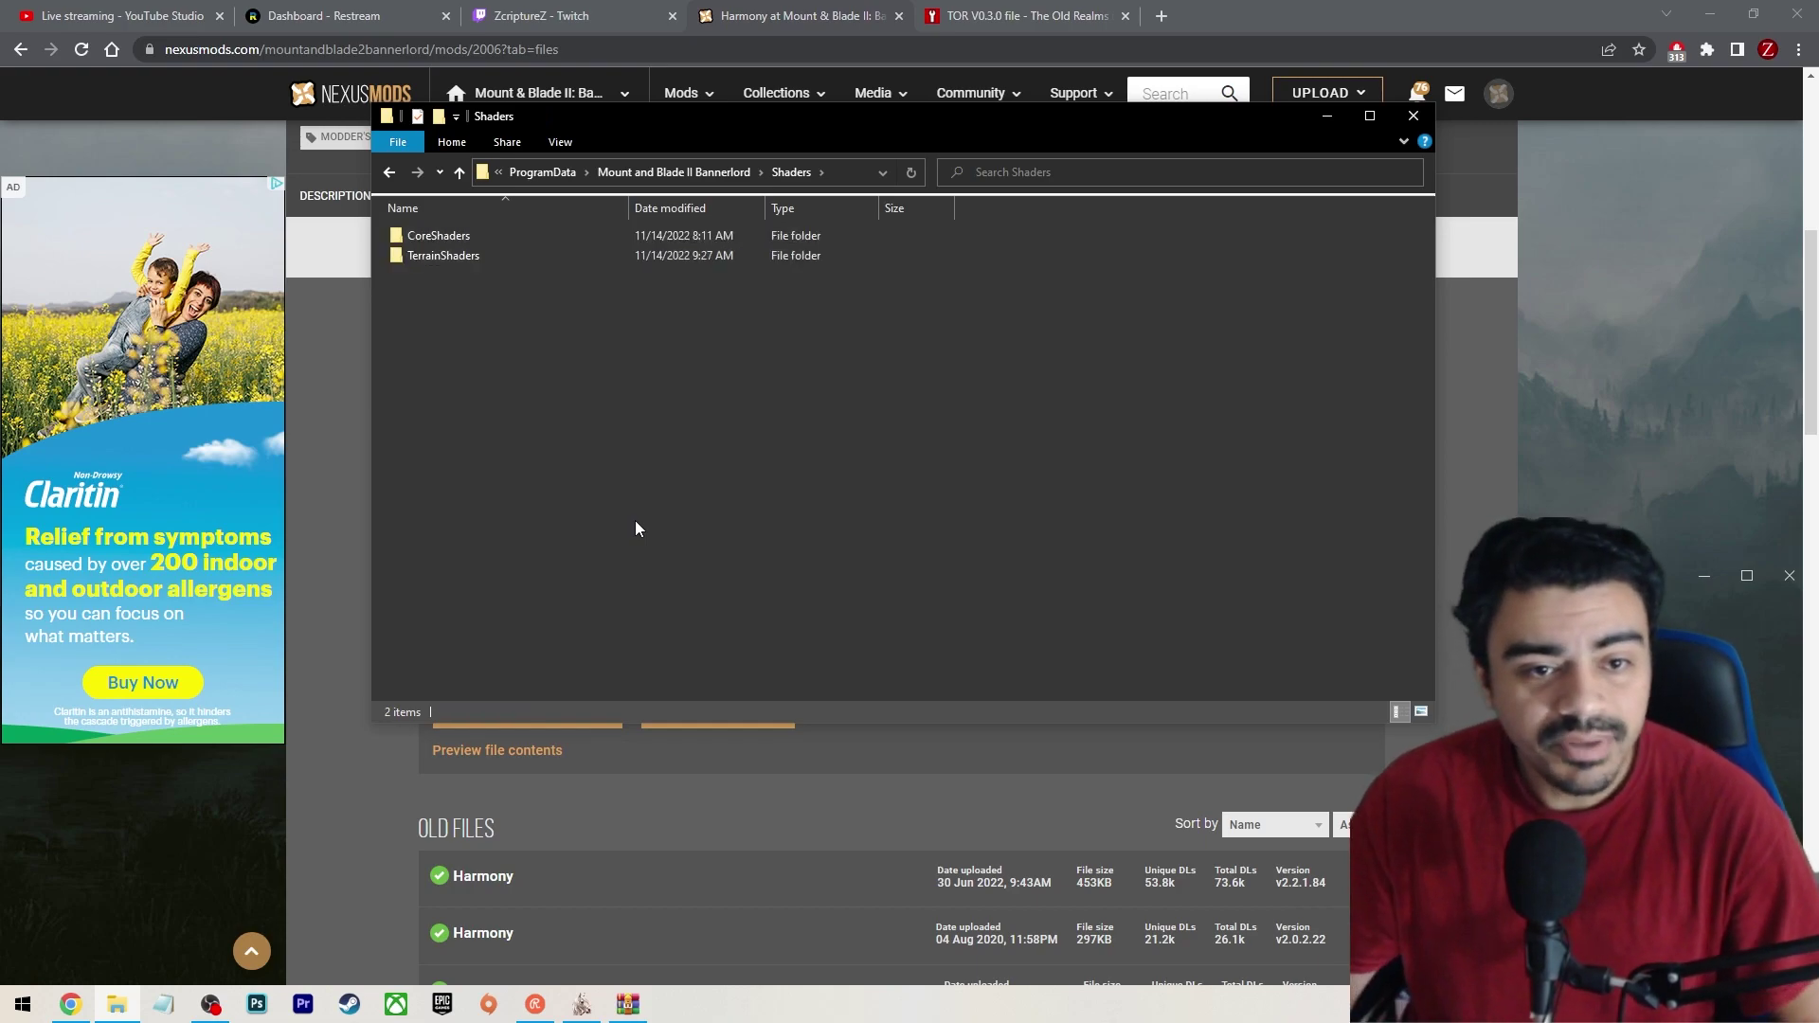
pyautogui.click(1411, 118)
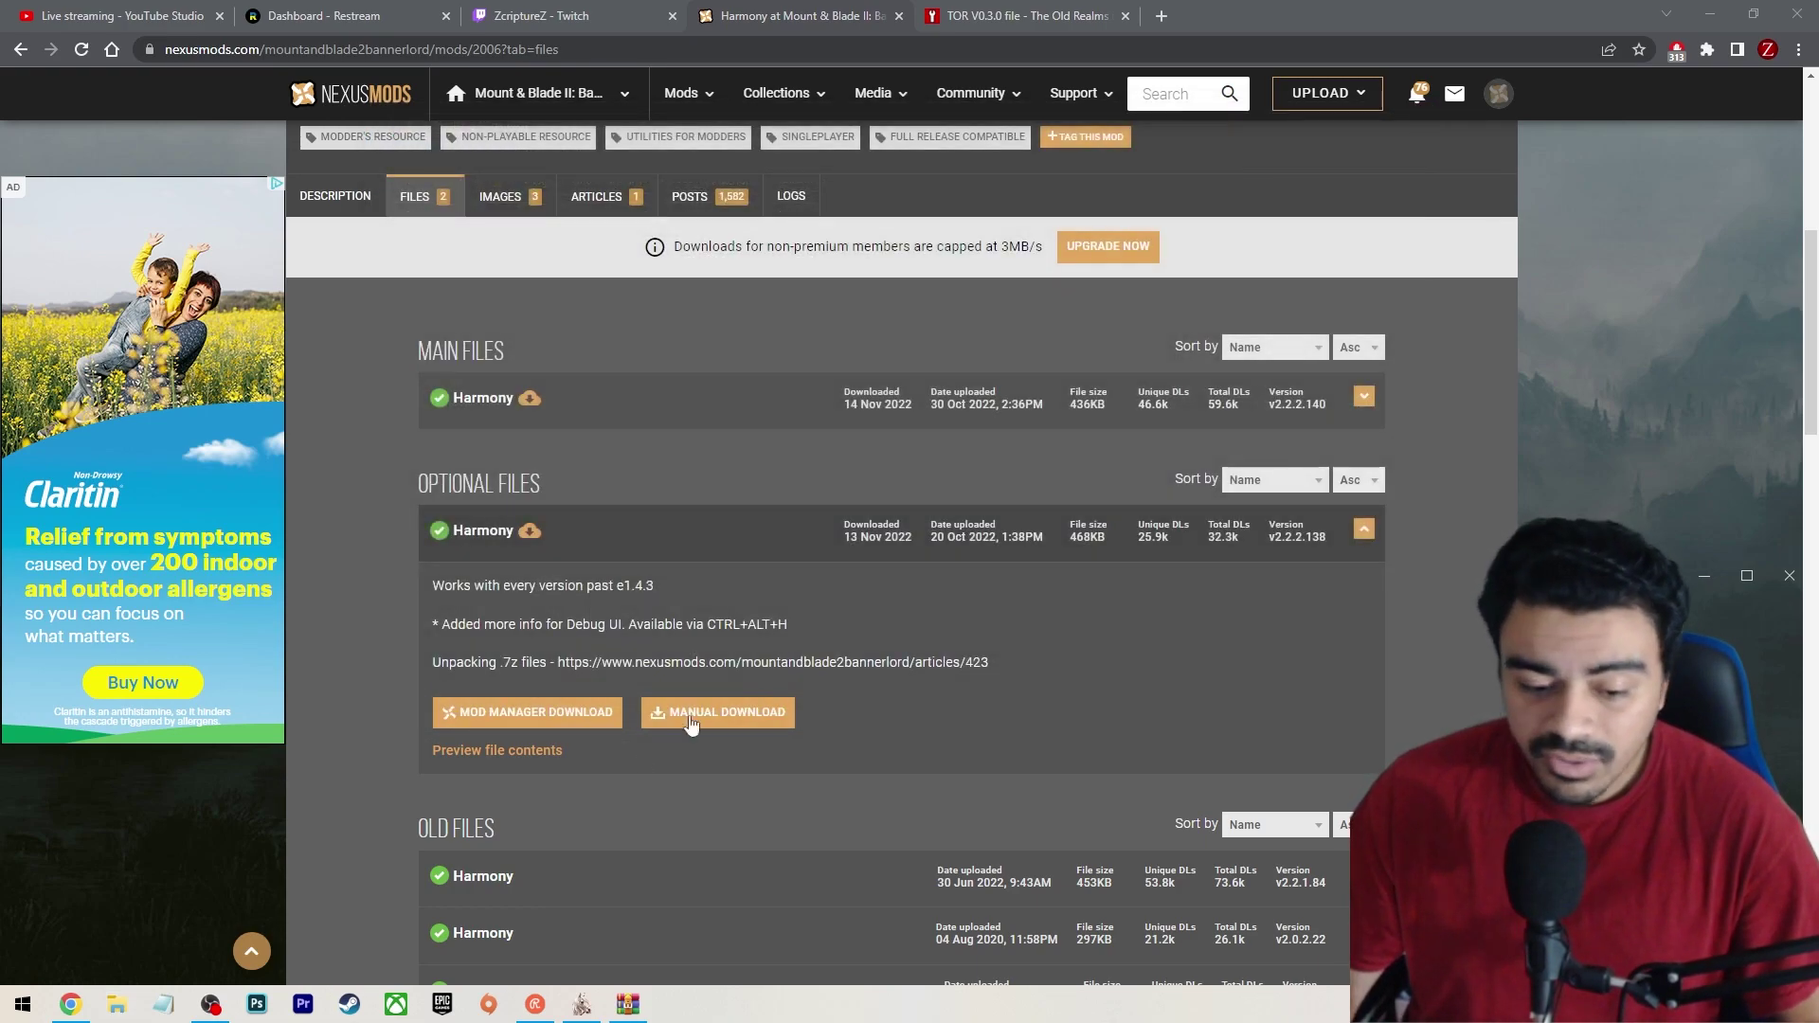
# Start the Bannerlord launcher from its shortcut in the Desktop folder.
pyautogui.press('super')
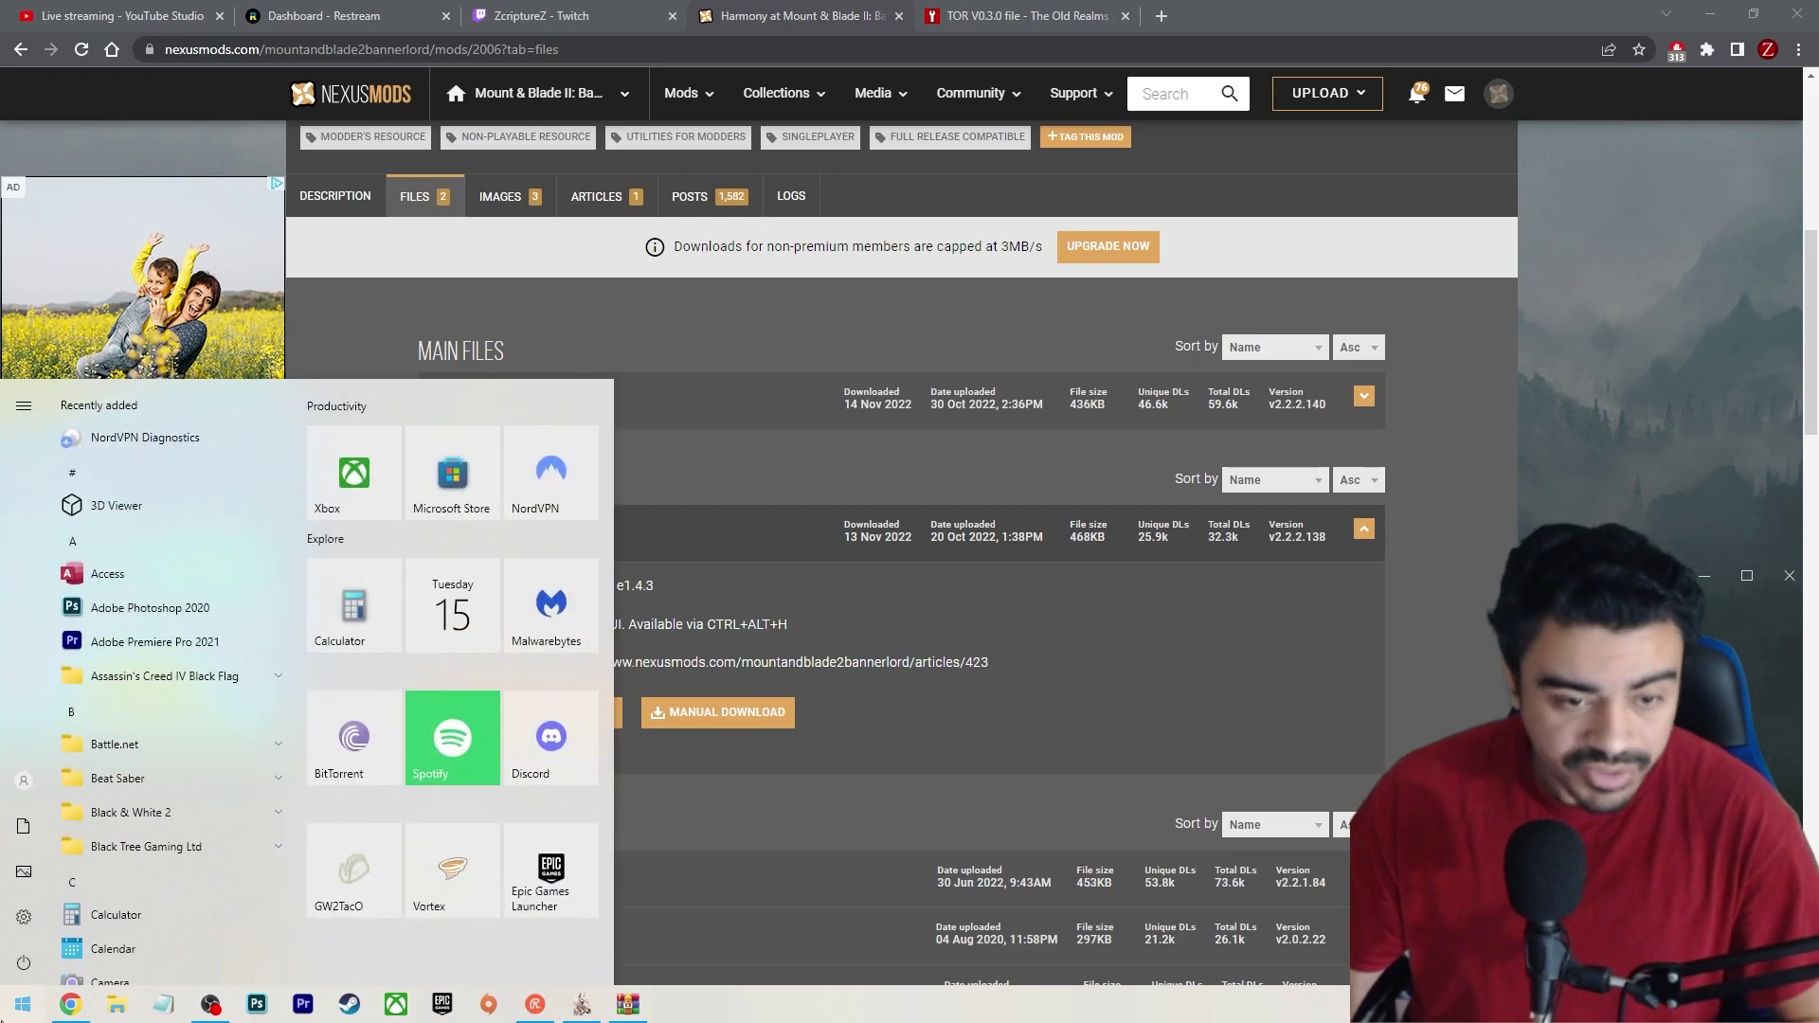
pyautogui.click(117, 1004)
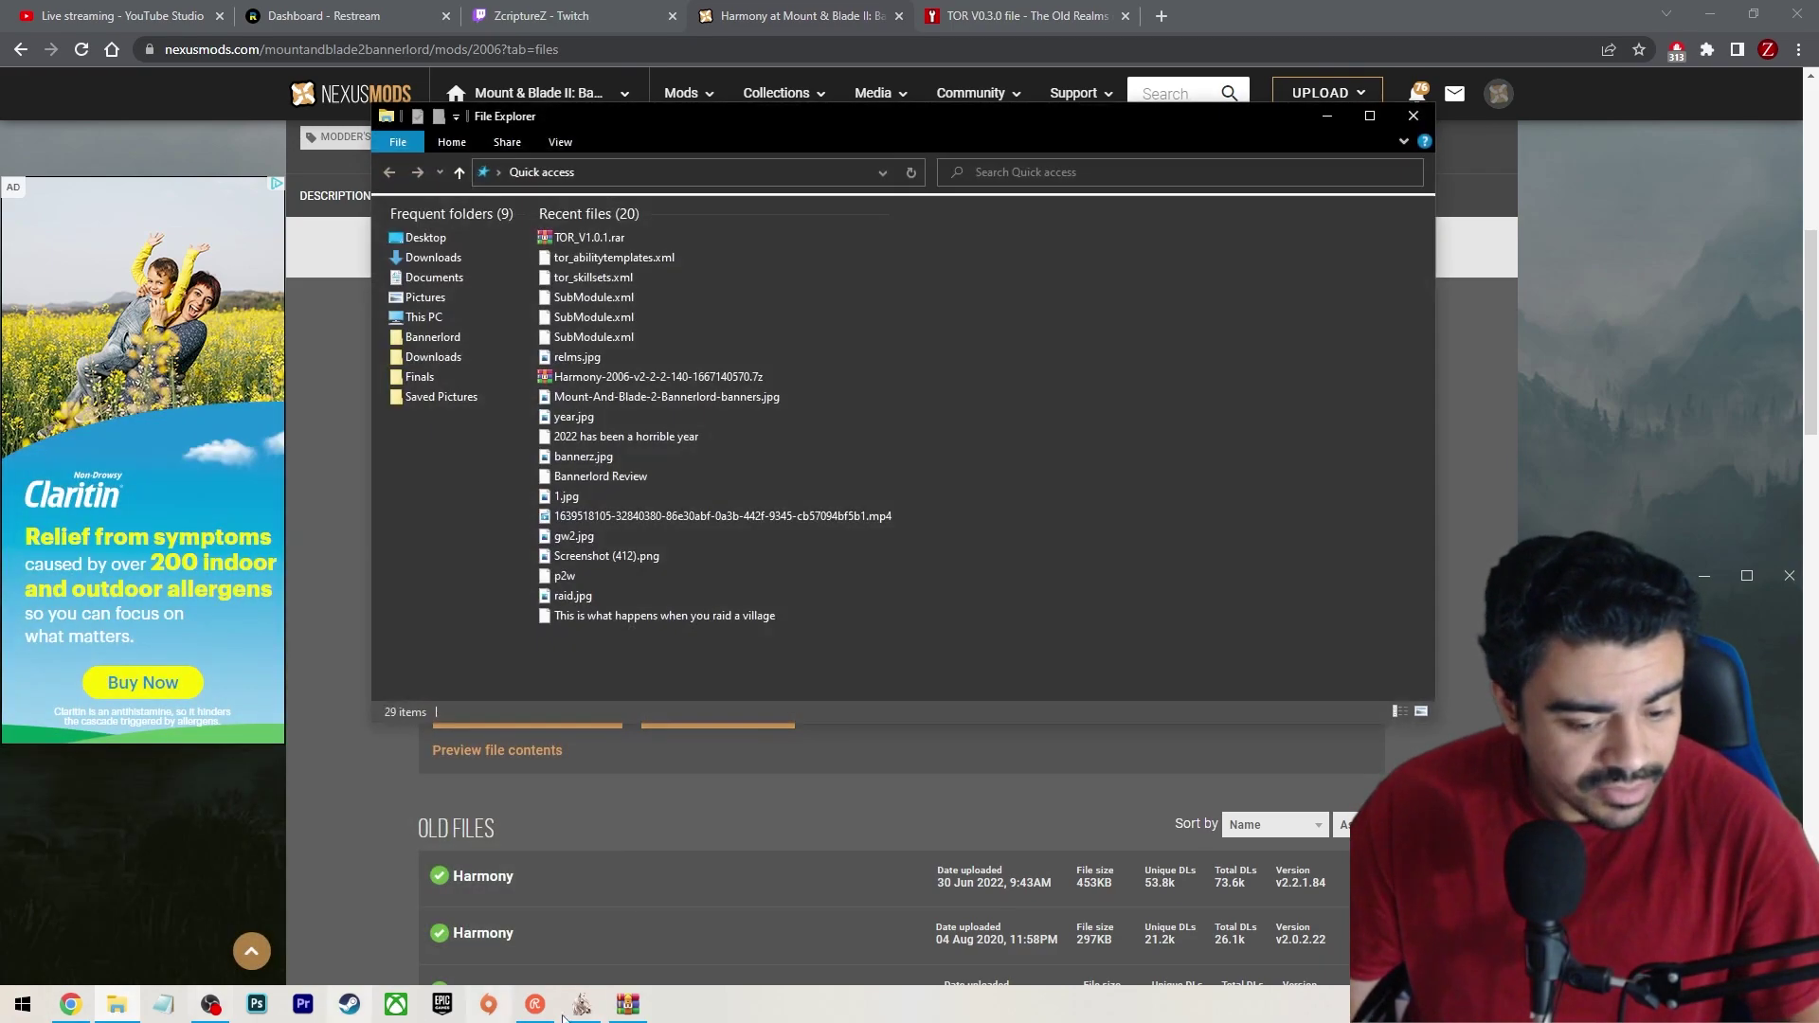
pyautogui.click(447, 236)
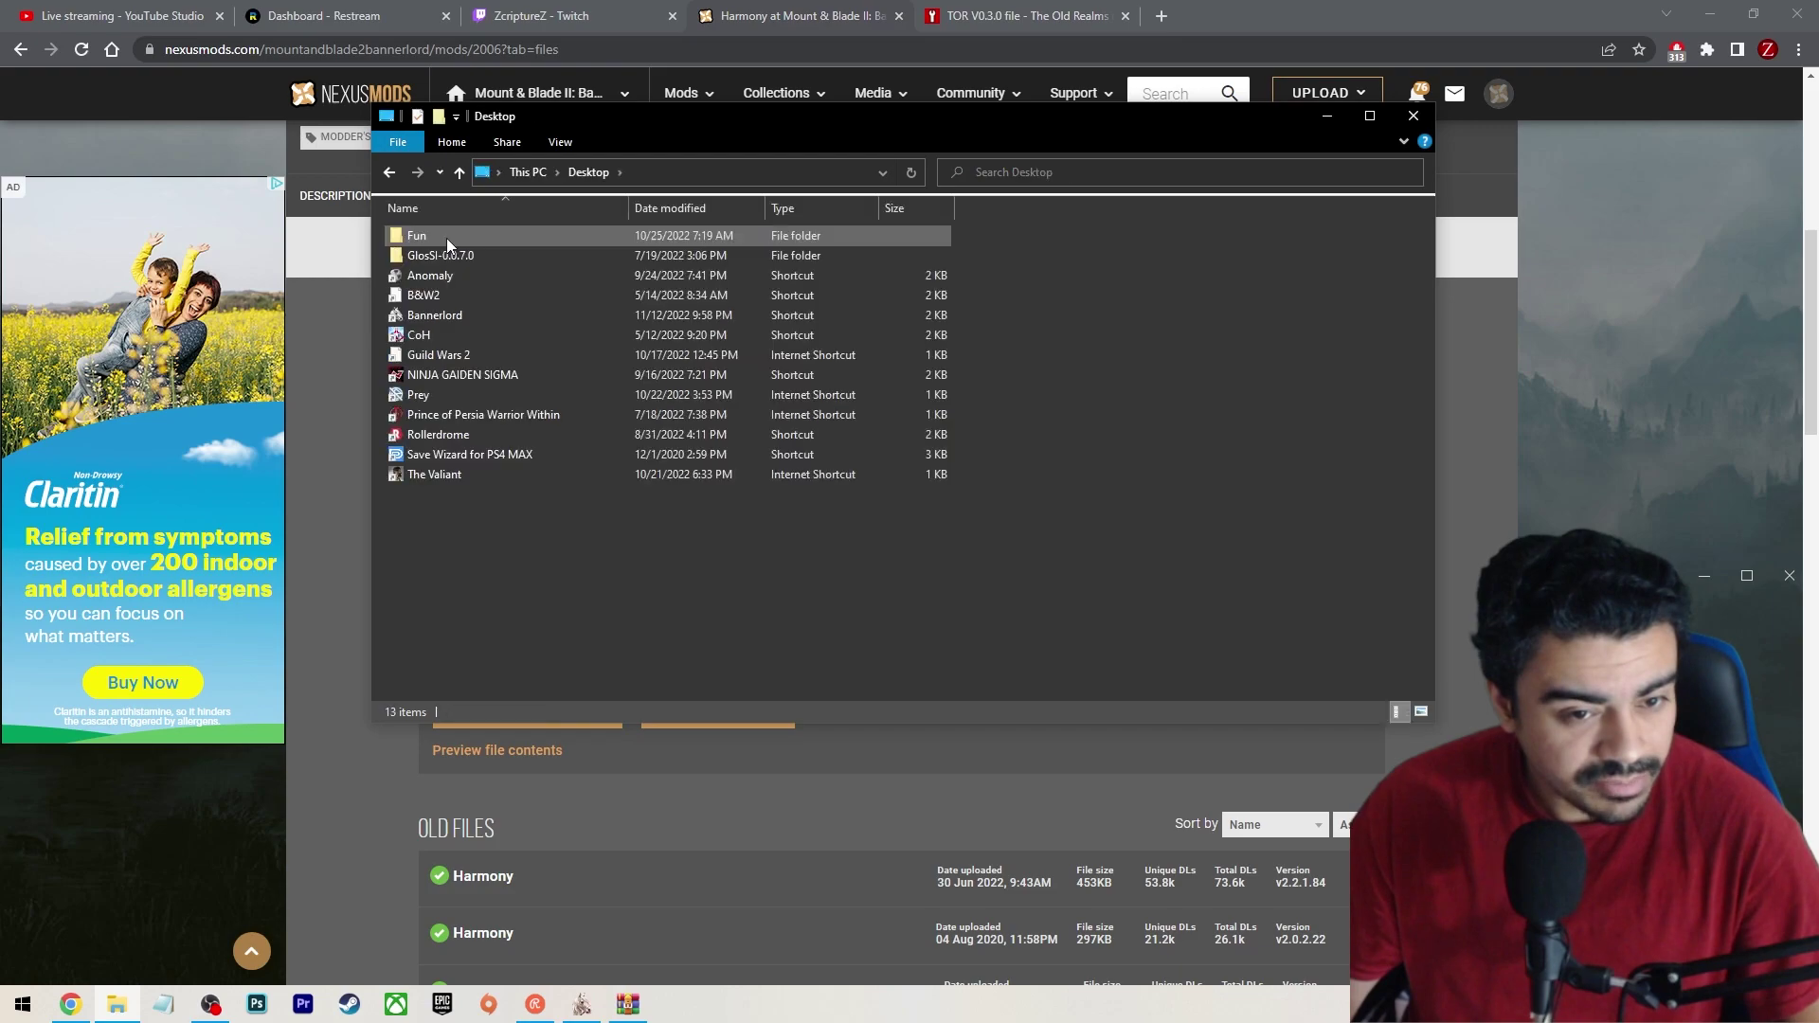
pyautogui.doubleClick(440, 315)
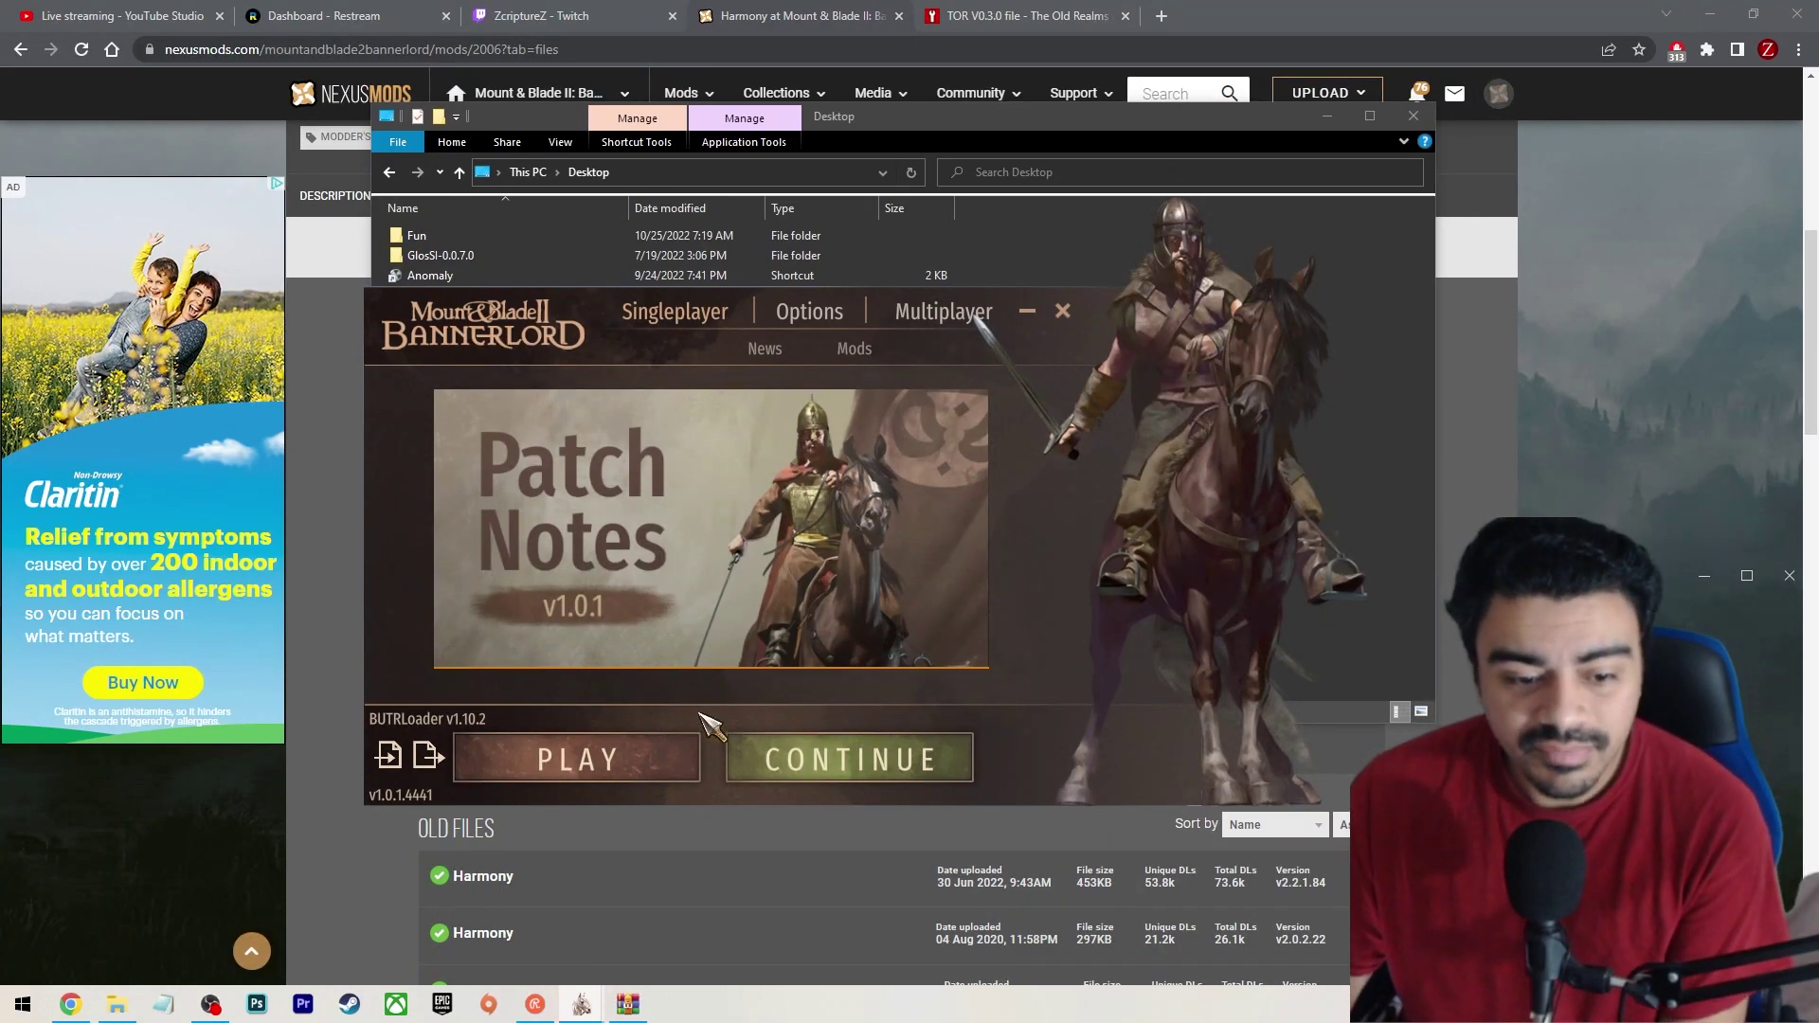
# Review the launcher's mod list, checking the load order and which modules are enabled, from Harmony to The Old Realms Core Module.
pyautogui.click(854, 349)
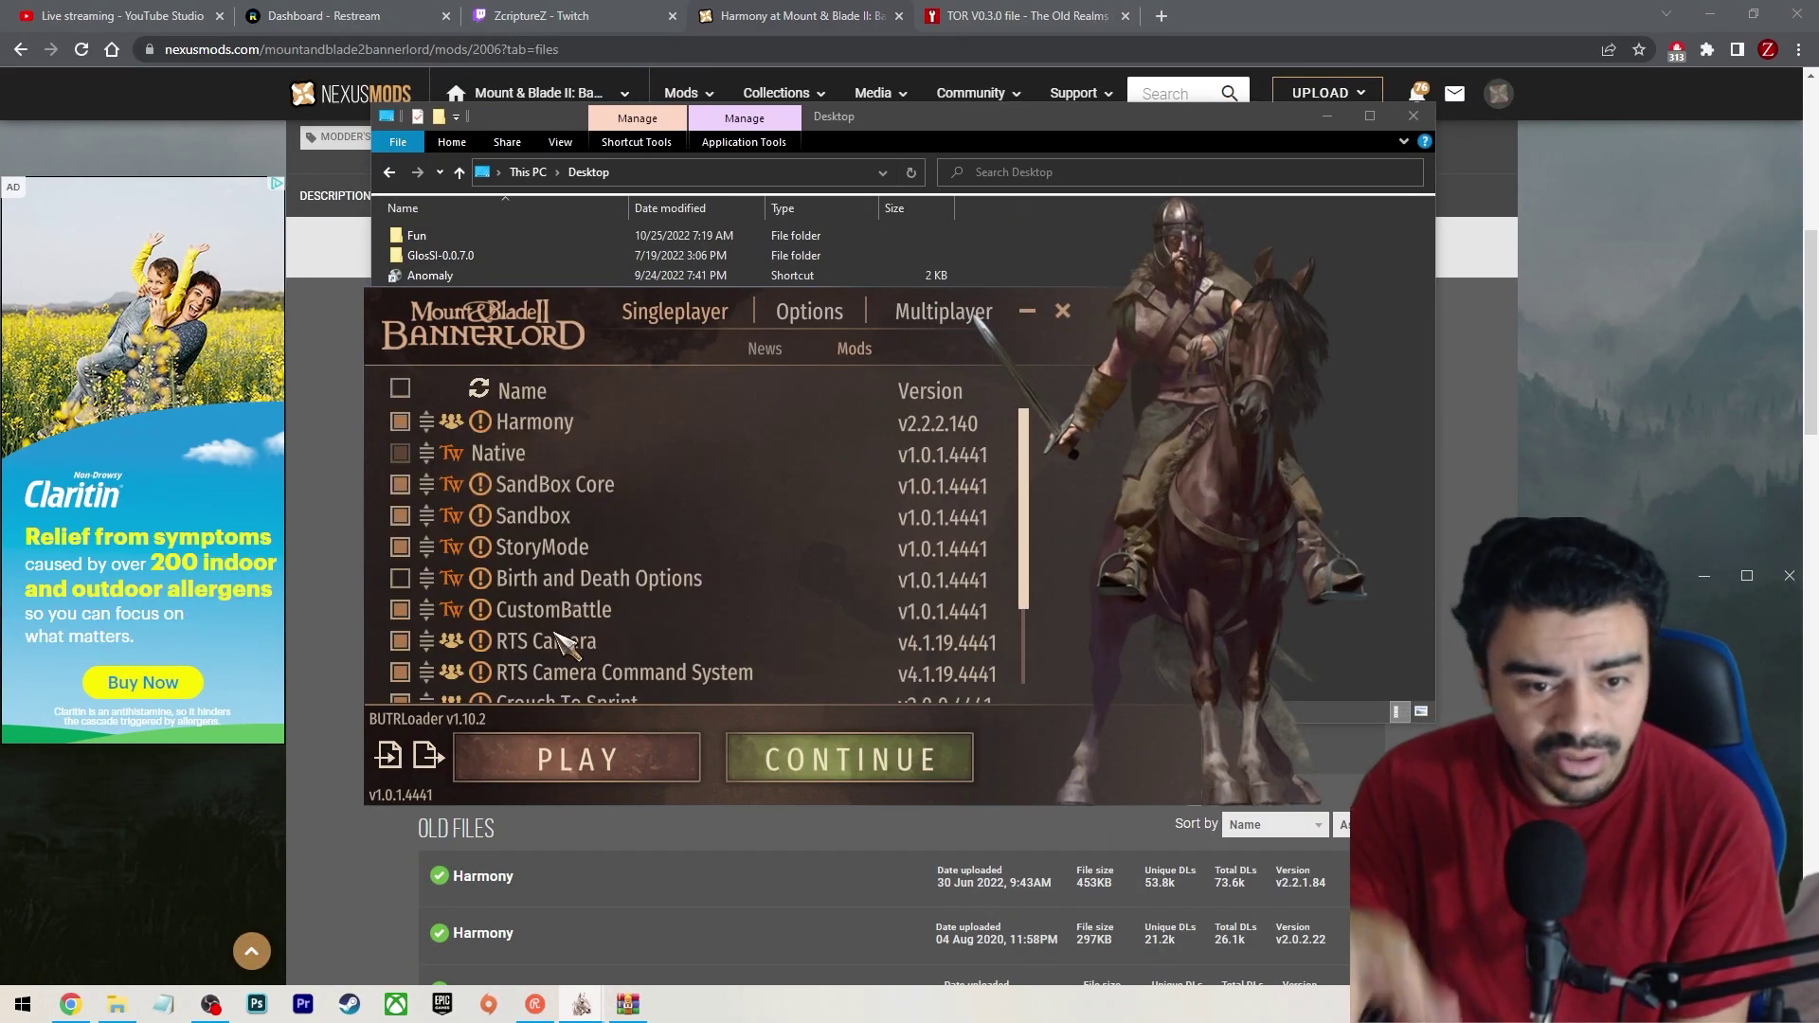
pyautogui.scroll(-3, 568, 639)
pyautogui.scroll(3, 621, 630)
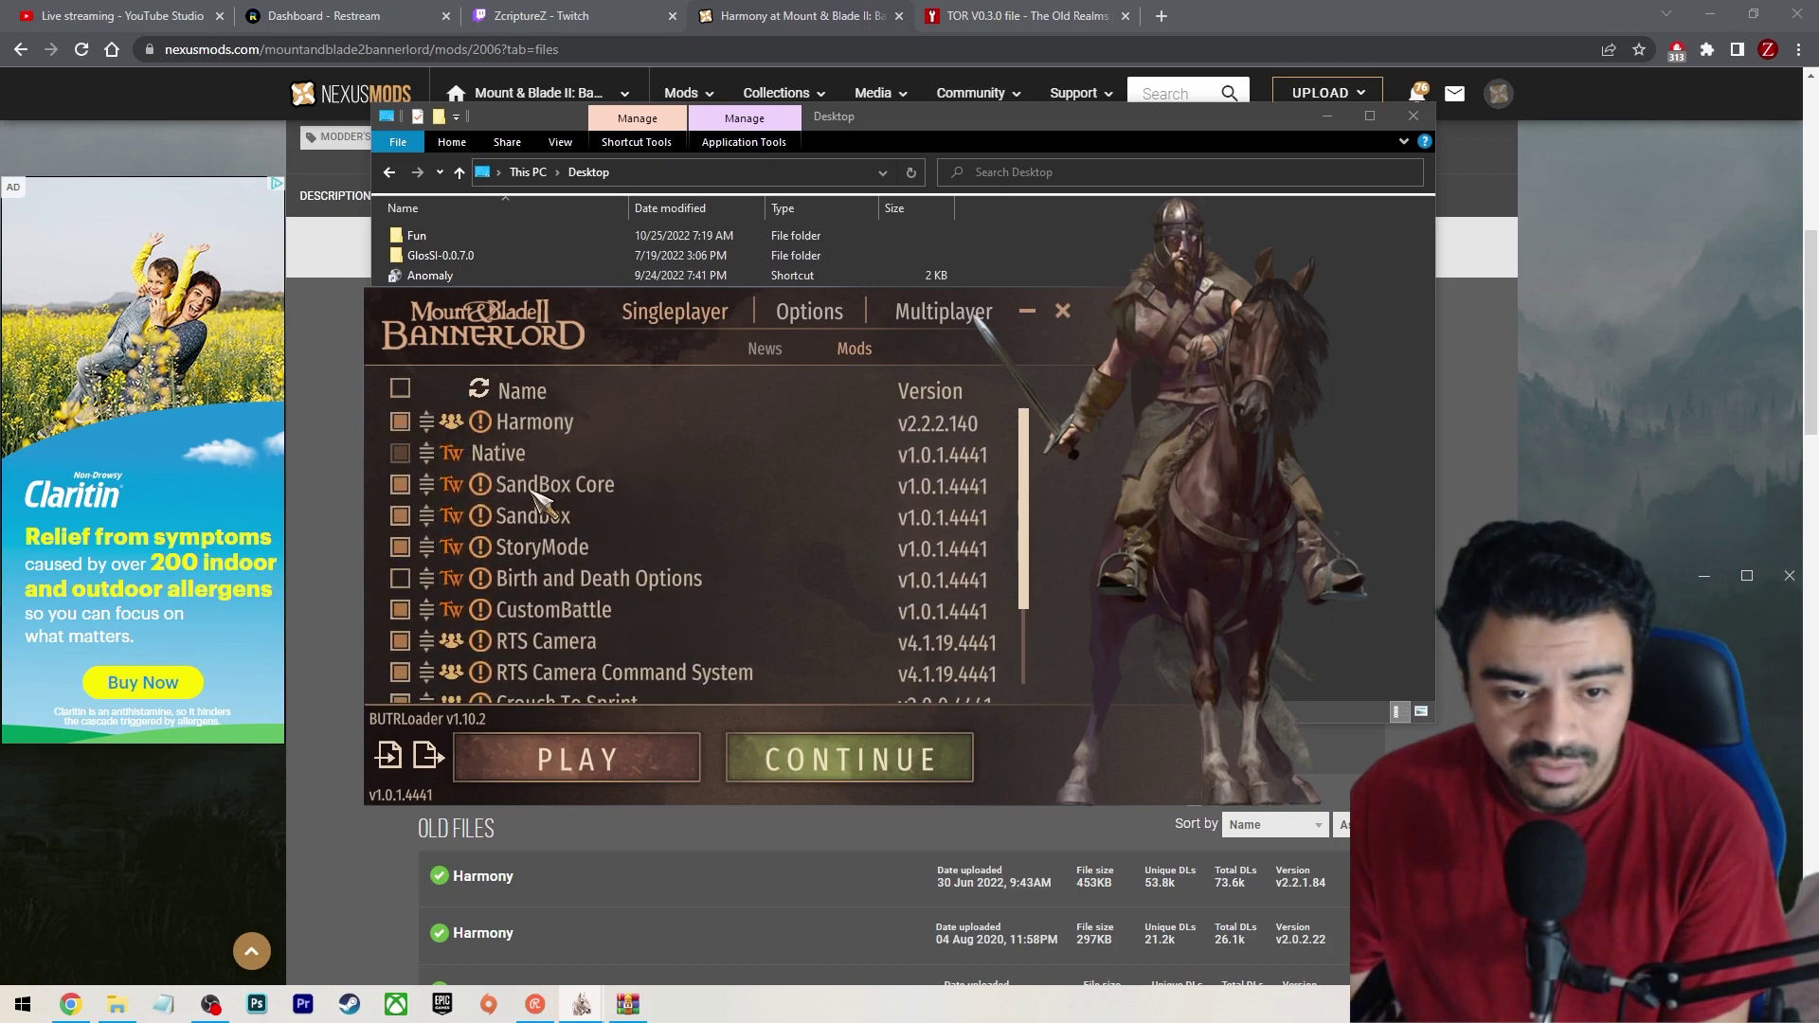
pyautogui.scroll(-3, 549, 487)
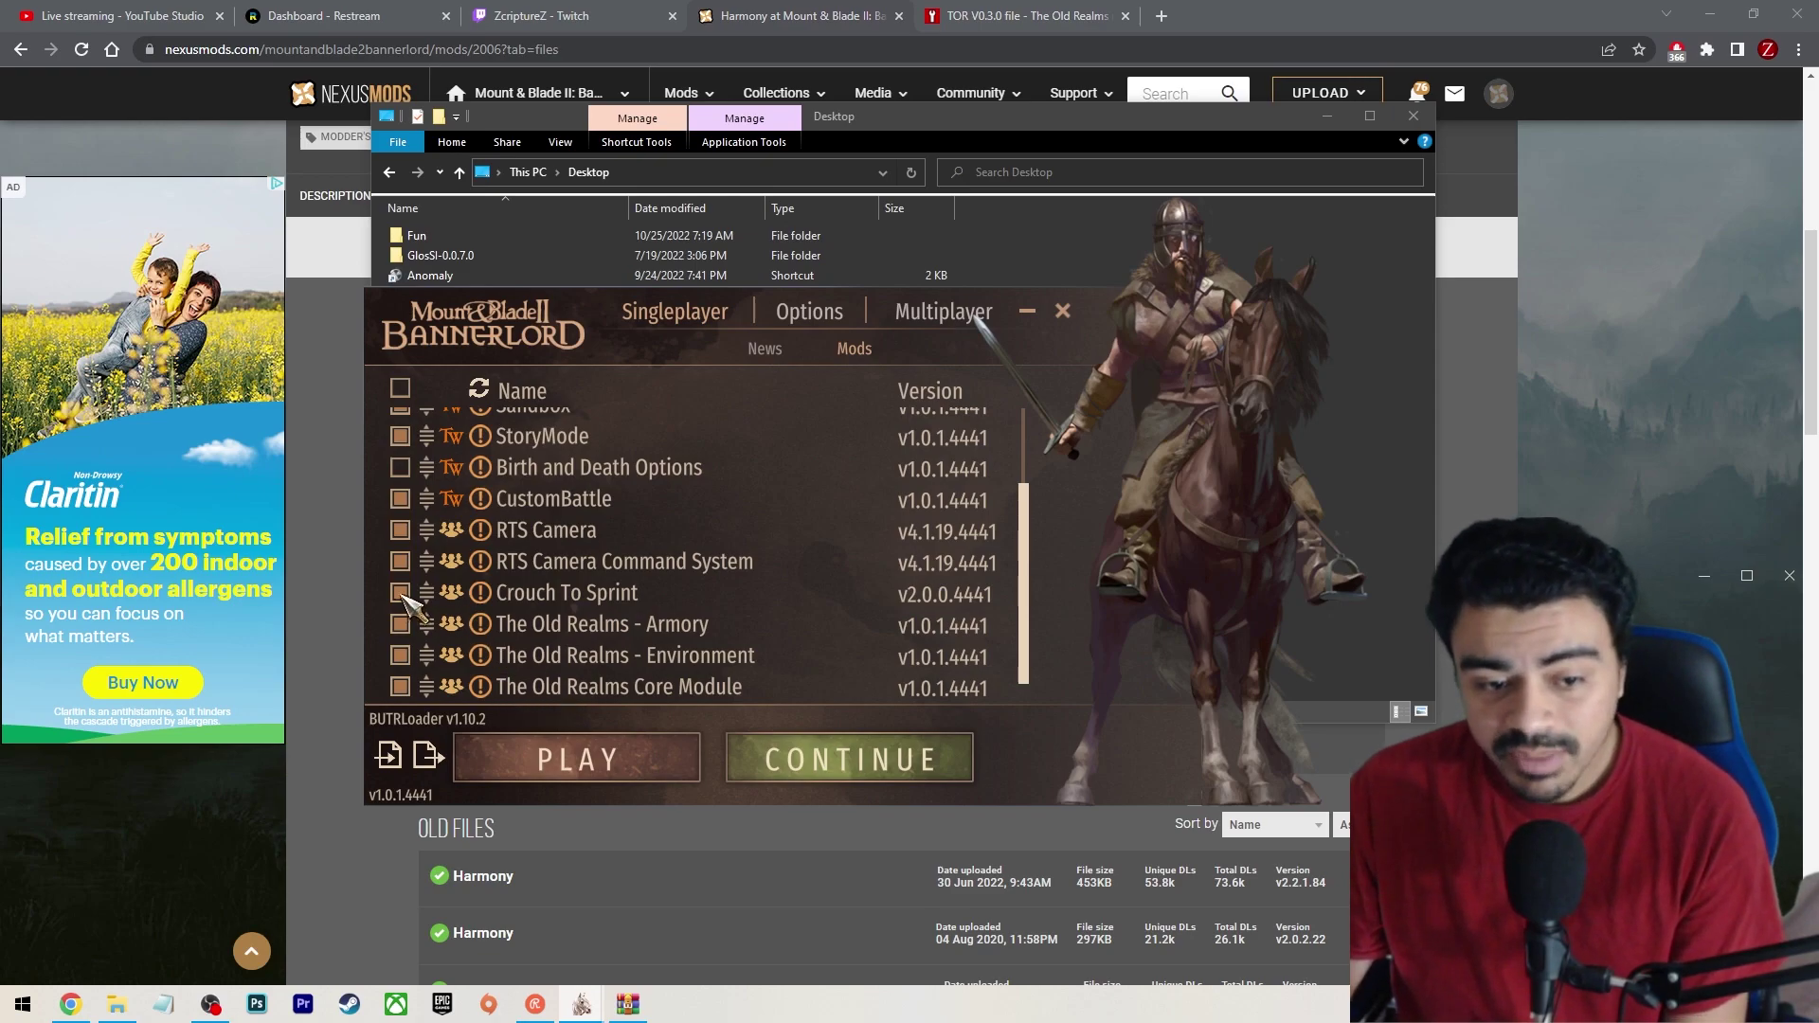
pyautogui.scroll(3, 542, 627)
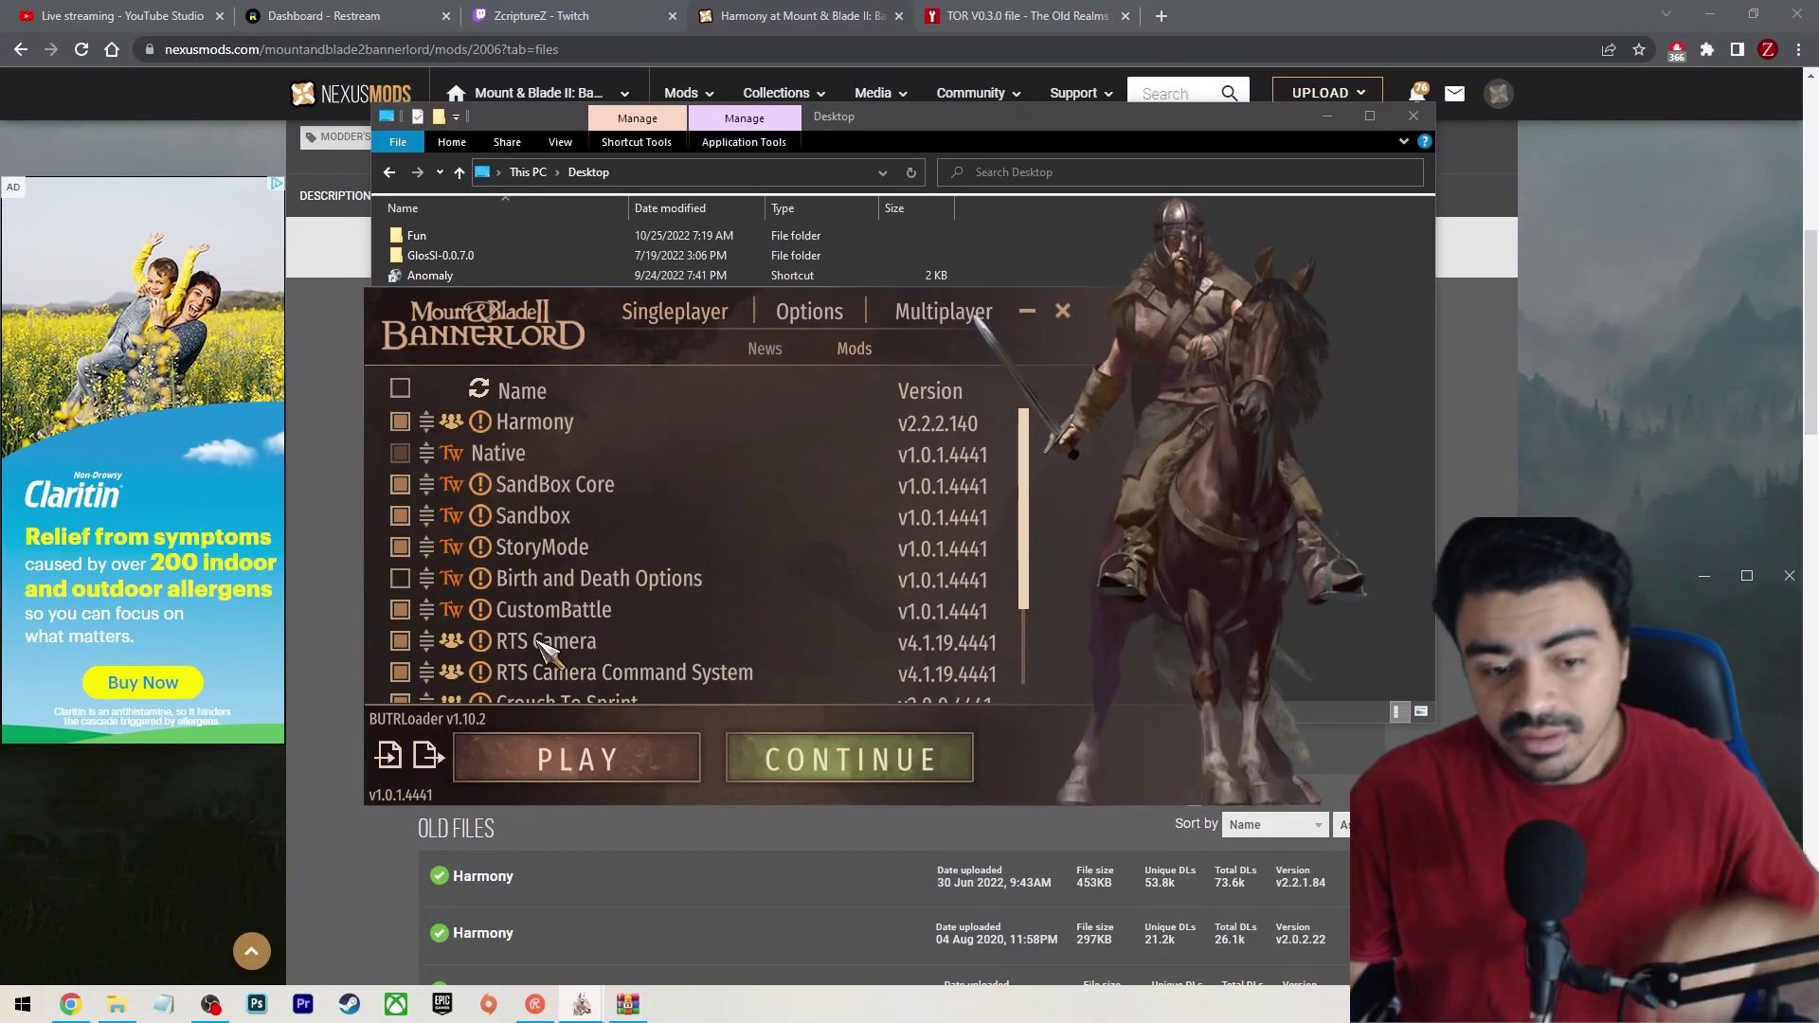
pyautogui.scroll(-2, 541, 647)
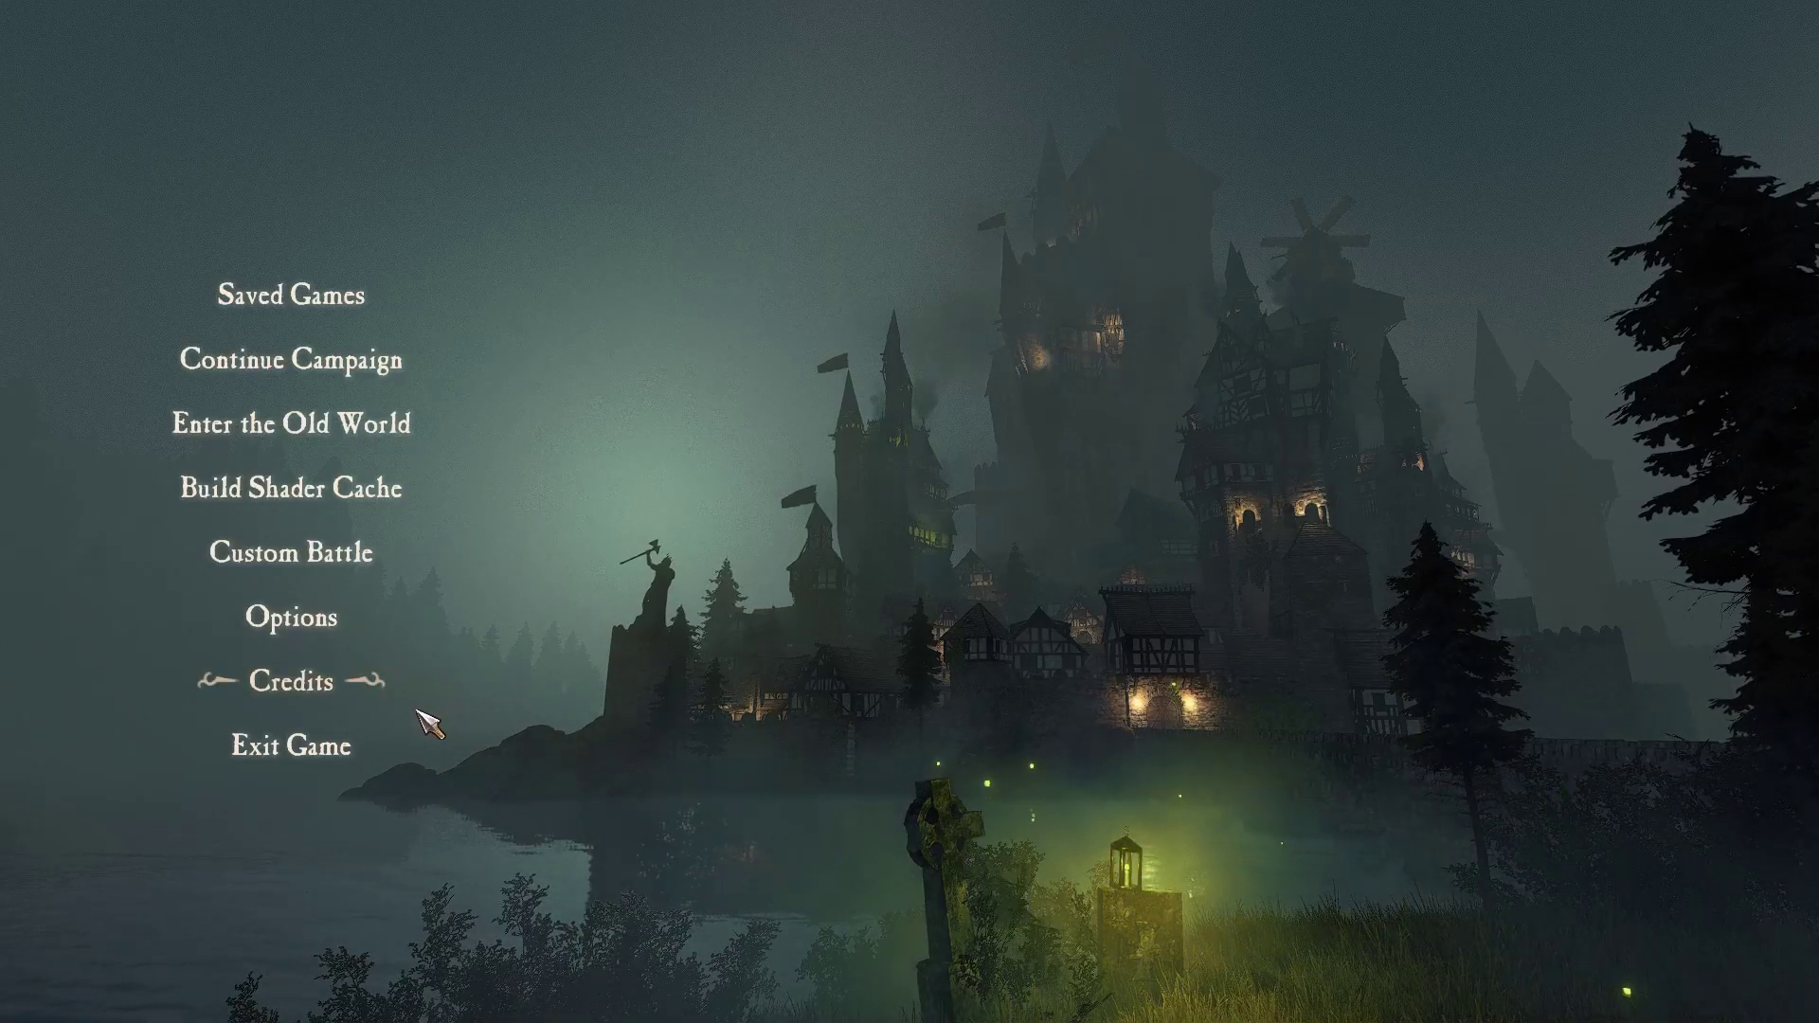
# Start Build Shader Cache from the main menu and agree to the lengthy shader compilation.
pyautogui.click(286, 501)
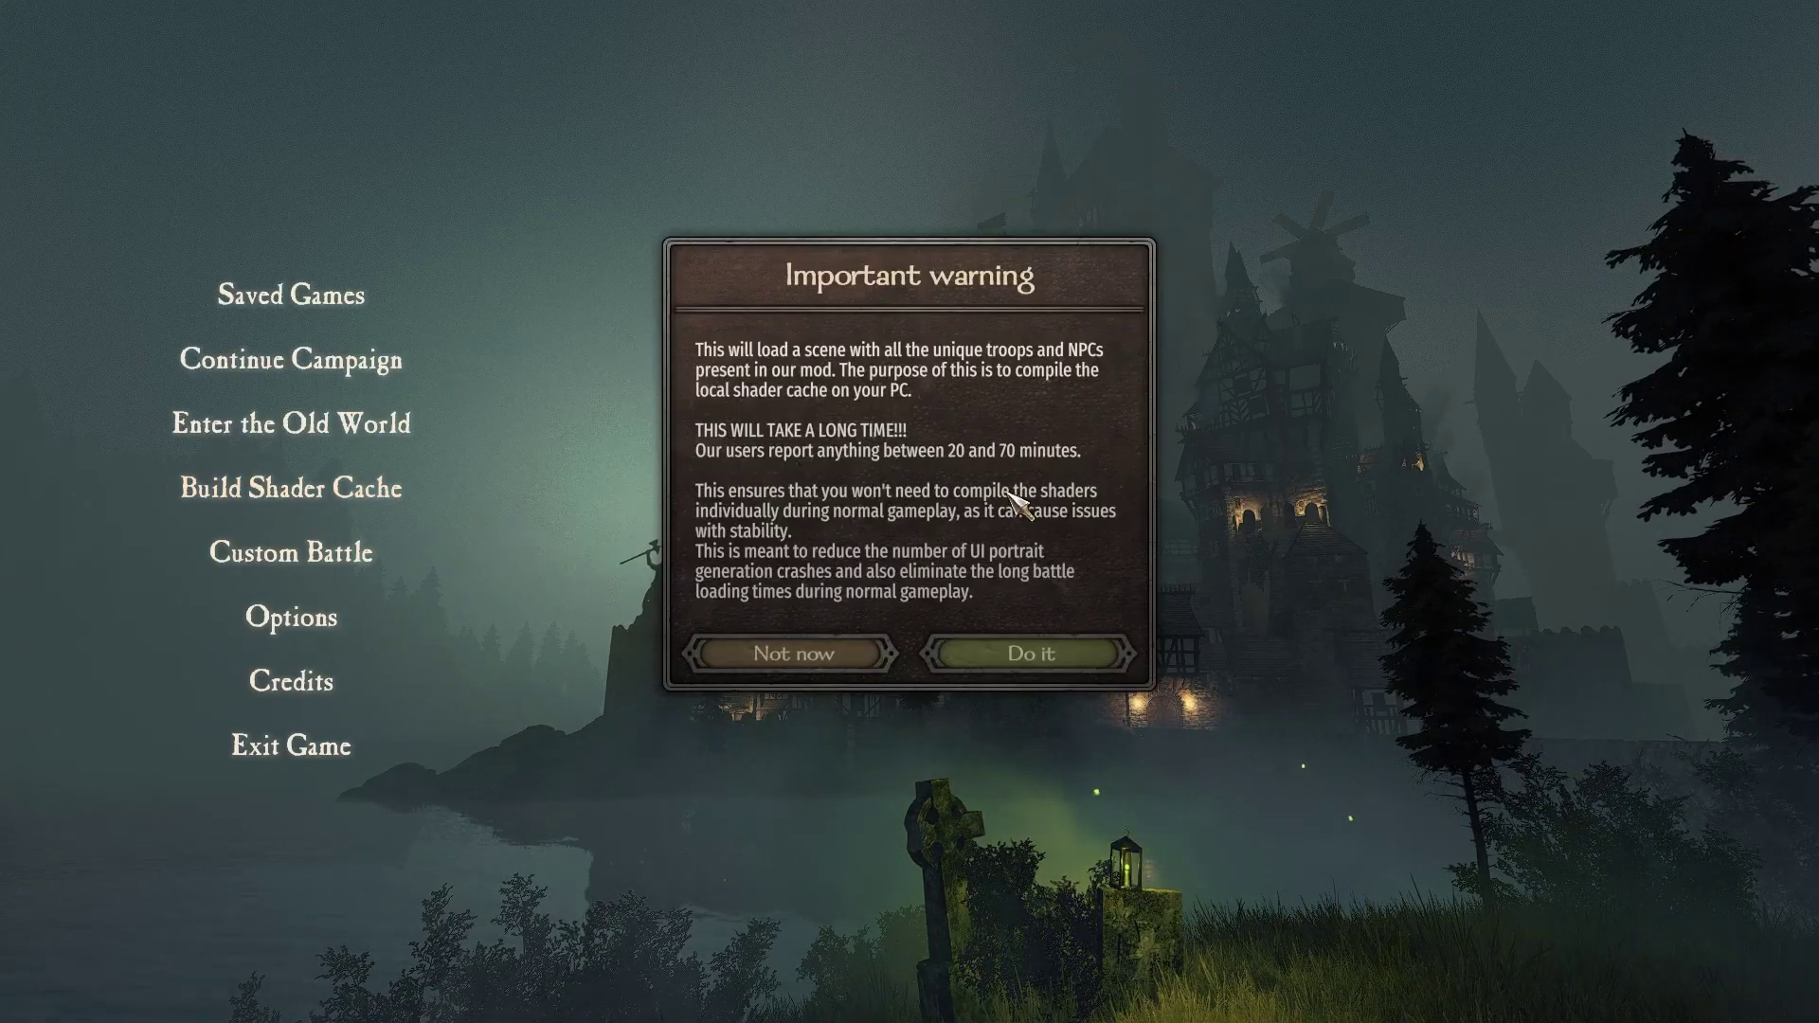
pyautogui.click(1032, 656)
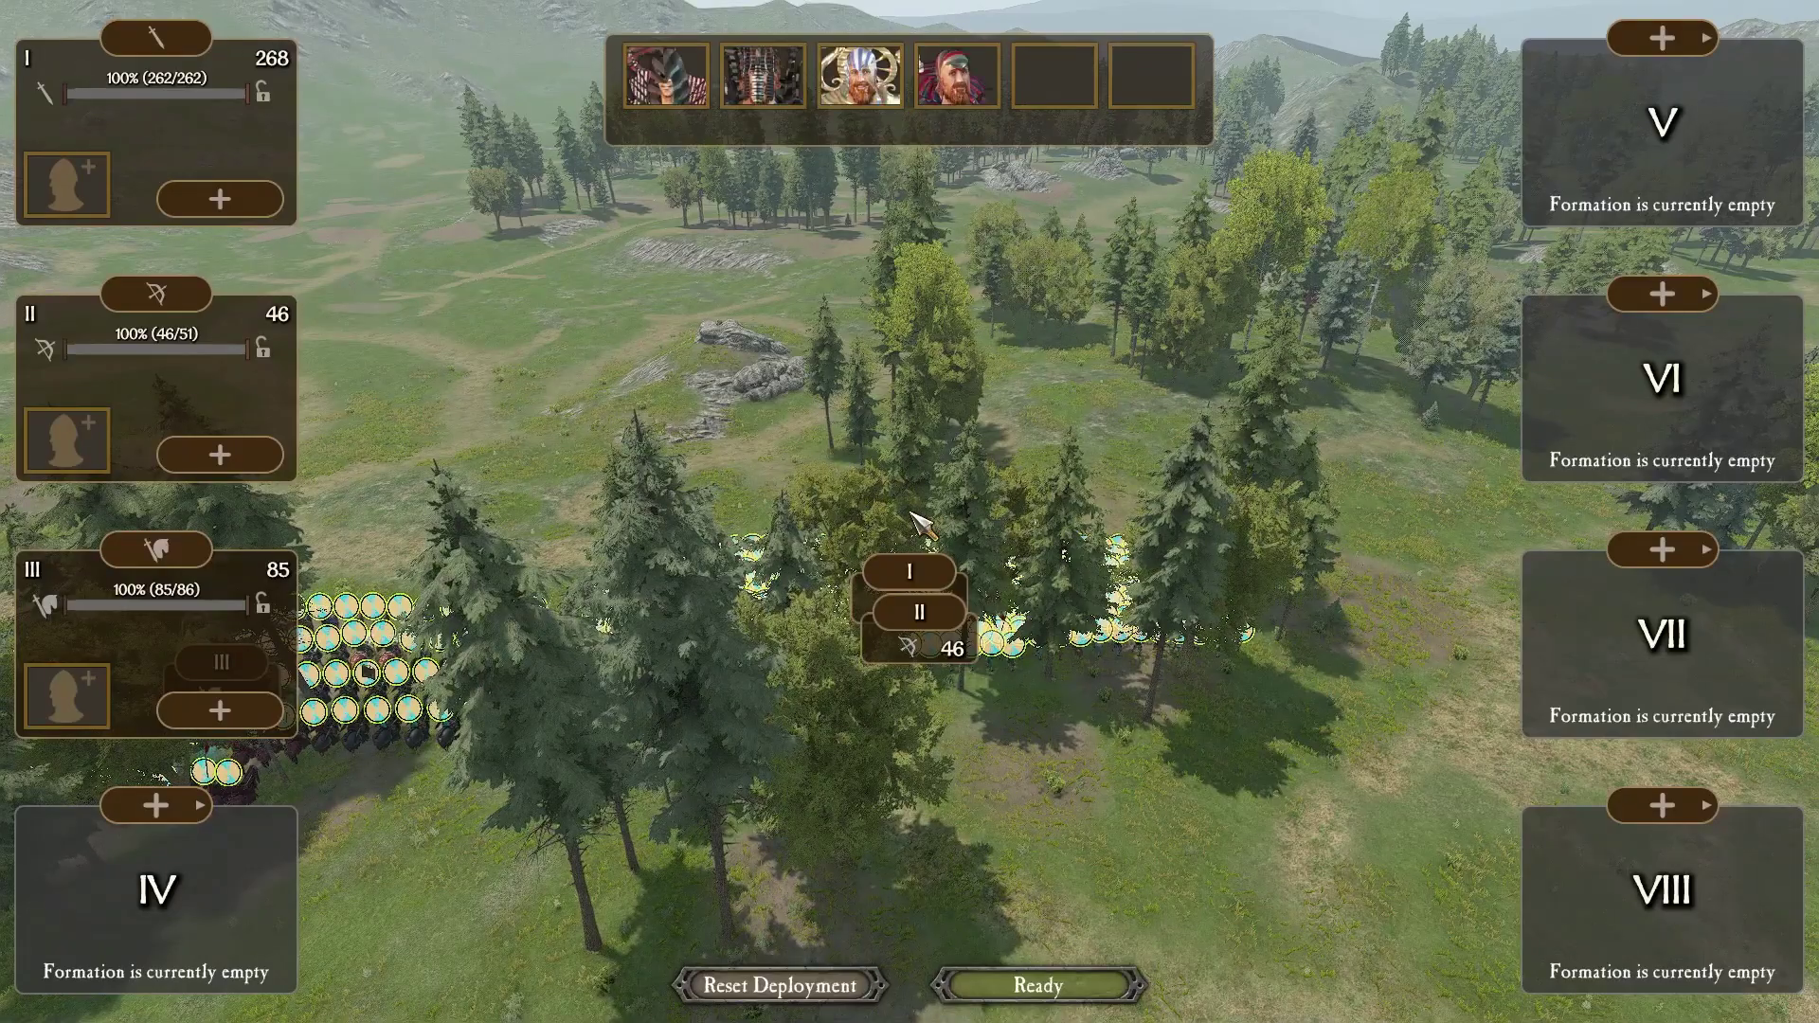
# Move the camera through the deployed formations to inspect the mod's troops and mounted heroes, then exit to the main menu.
pyautogui.press('w')
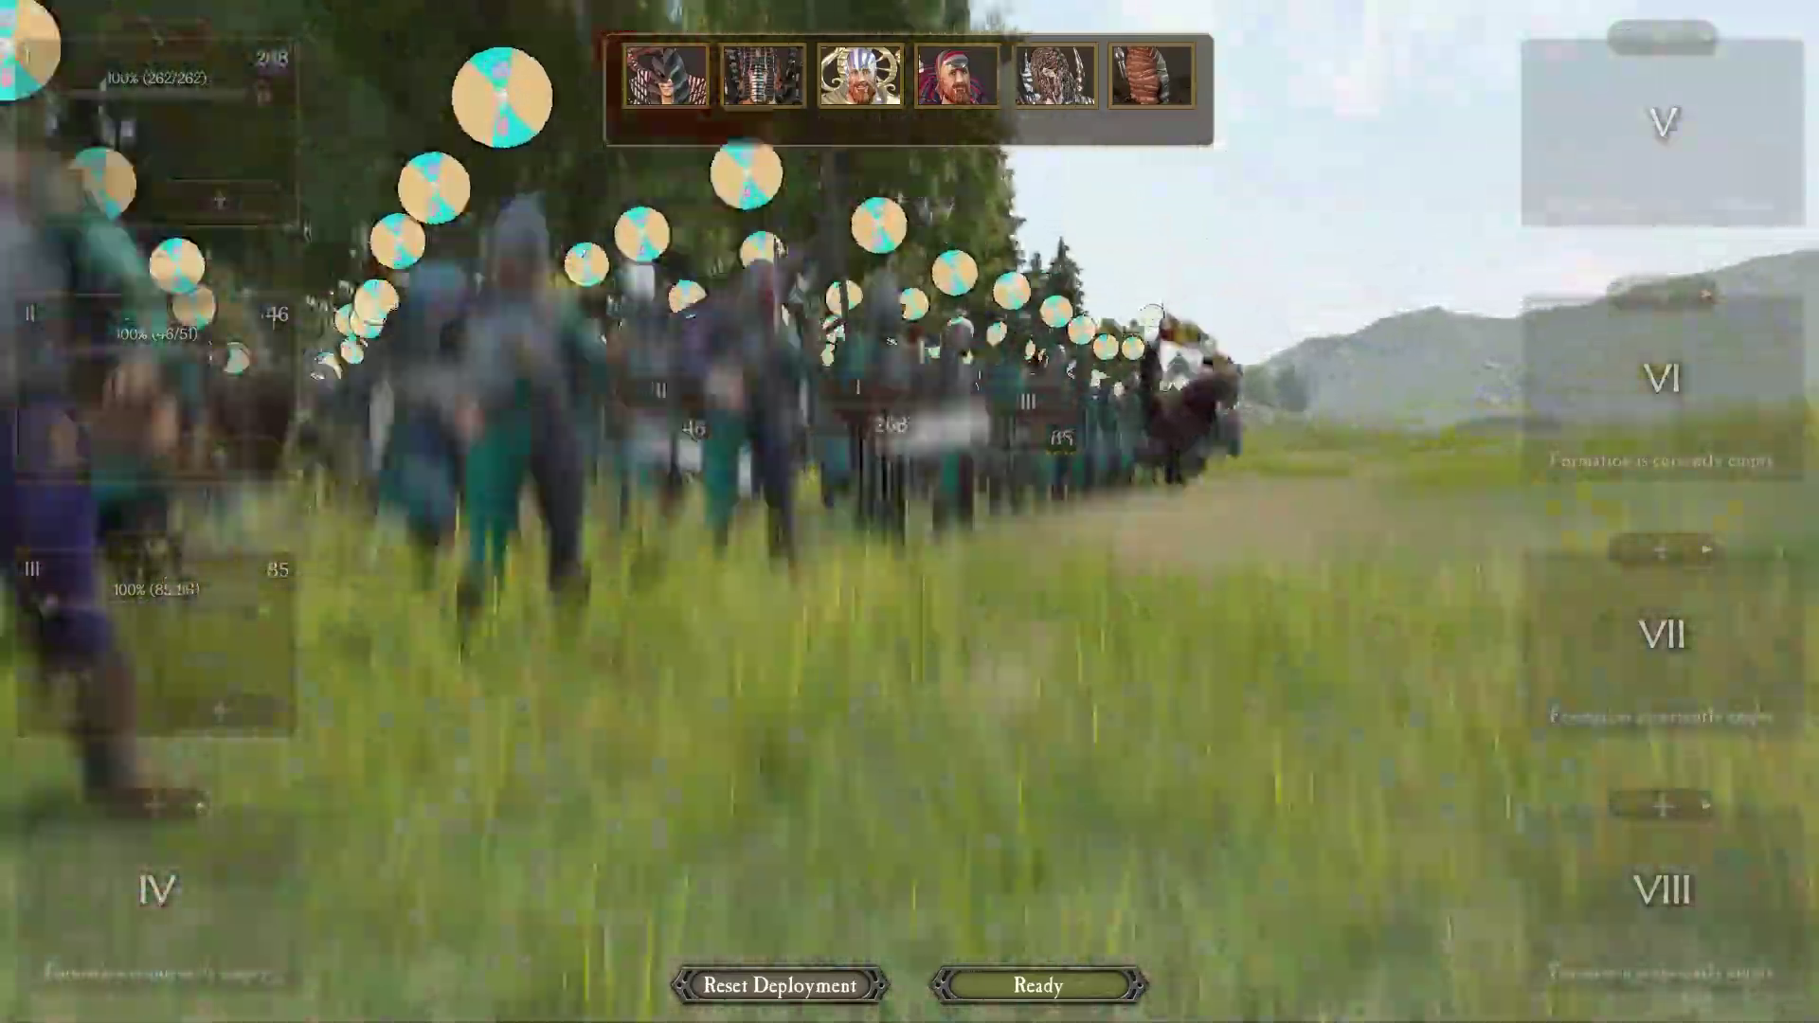
pyautogui.press('d')
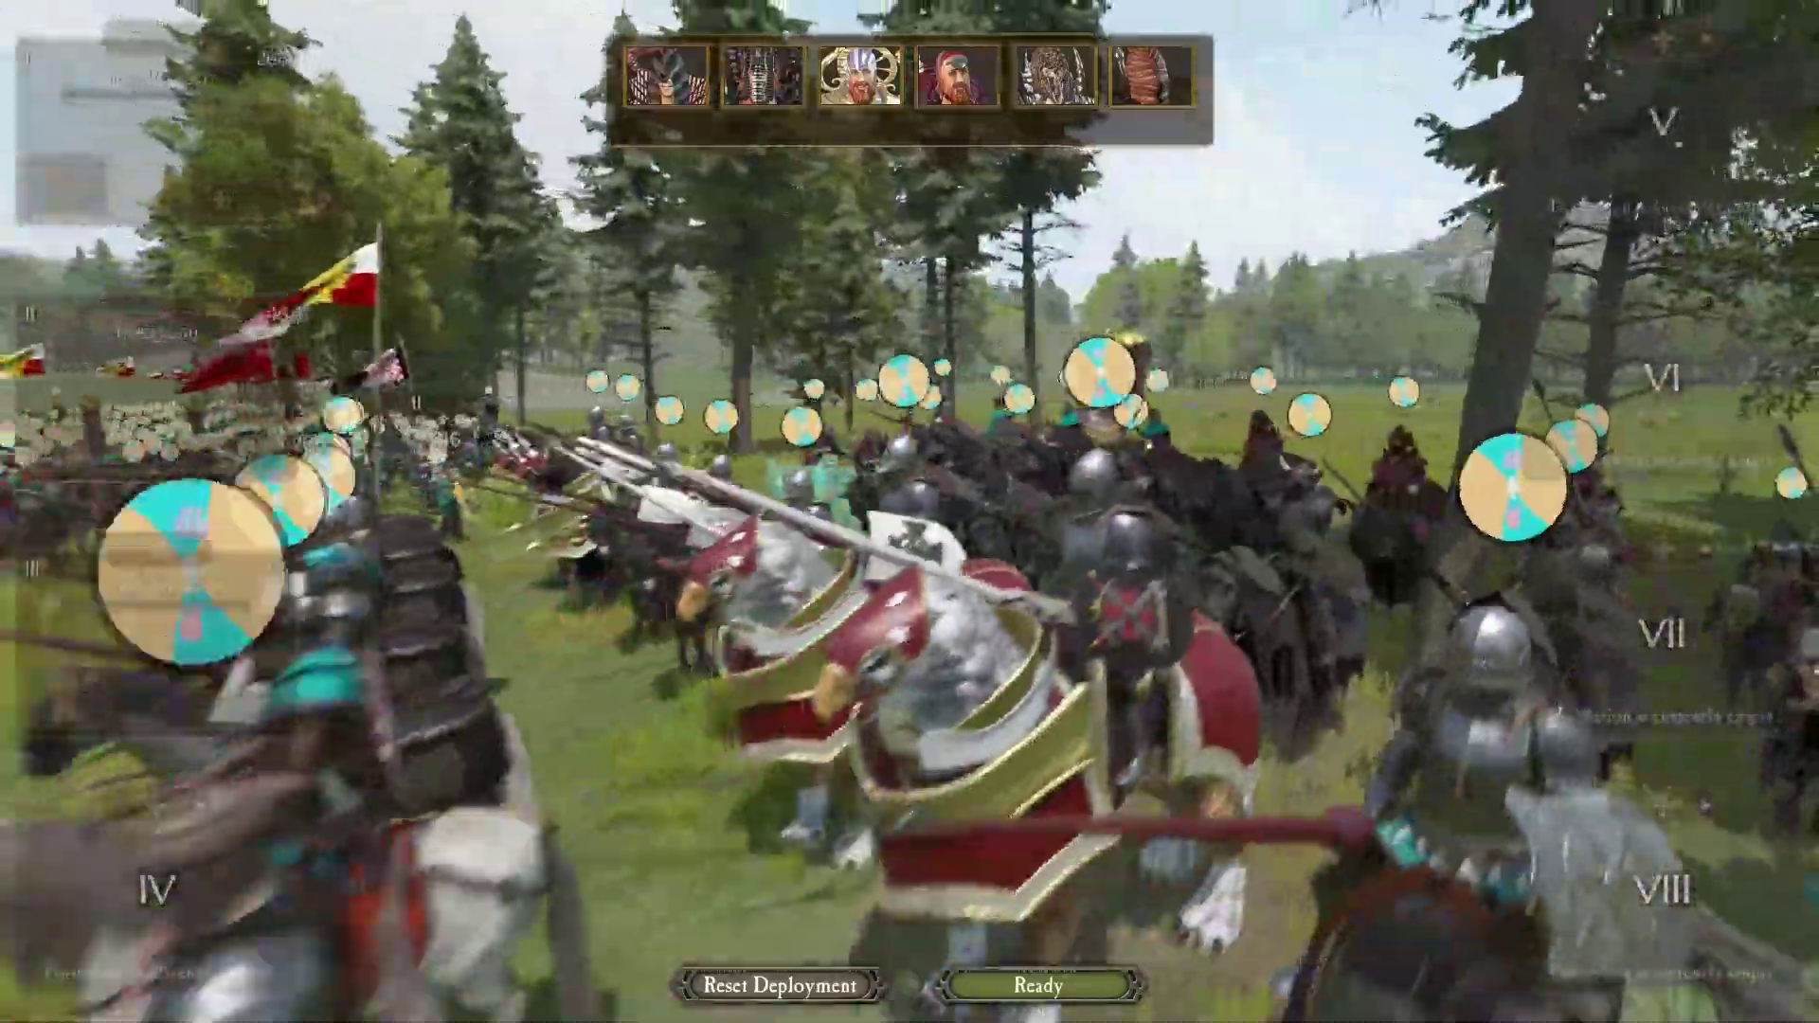
pyautogui.press('d')
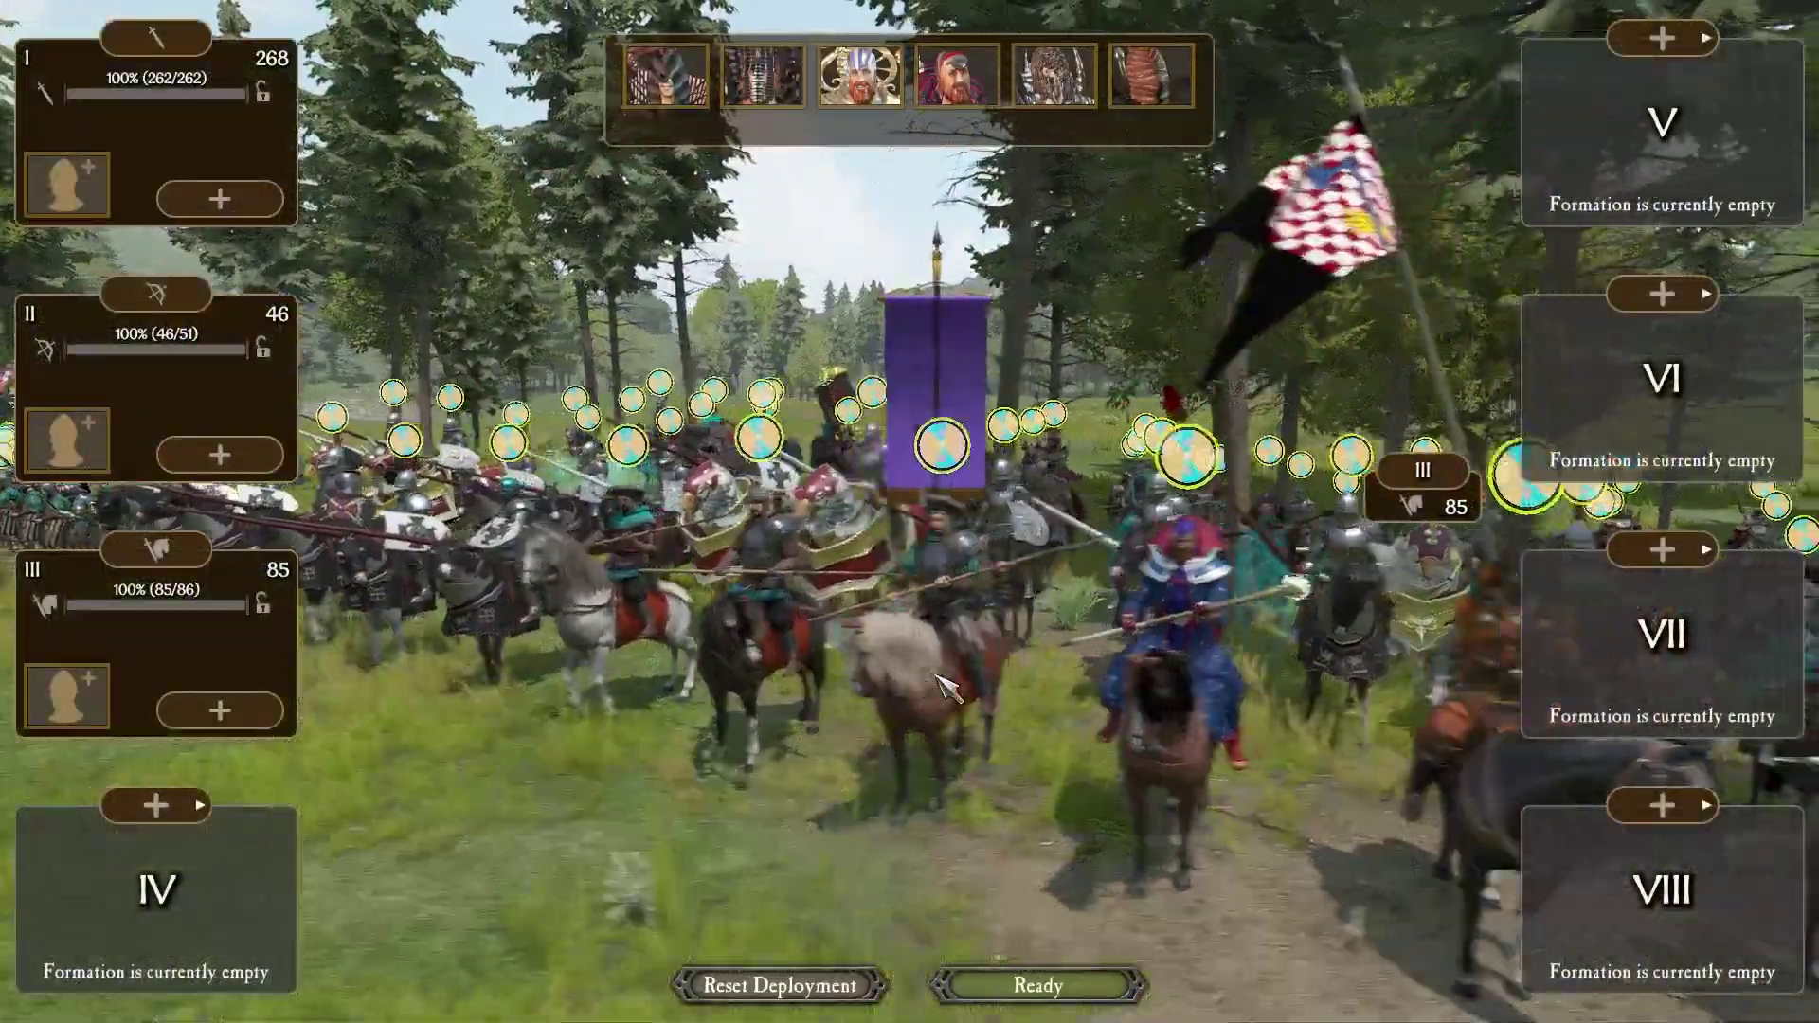
pyautogui.press('space')
pyautogui.press('s')
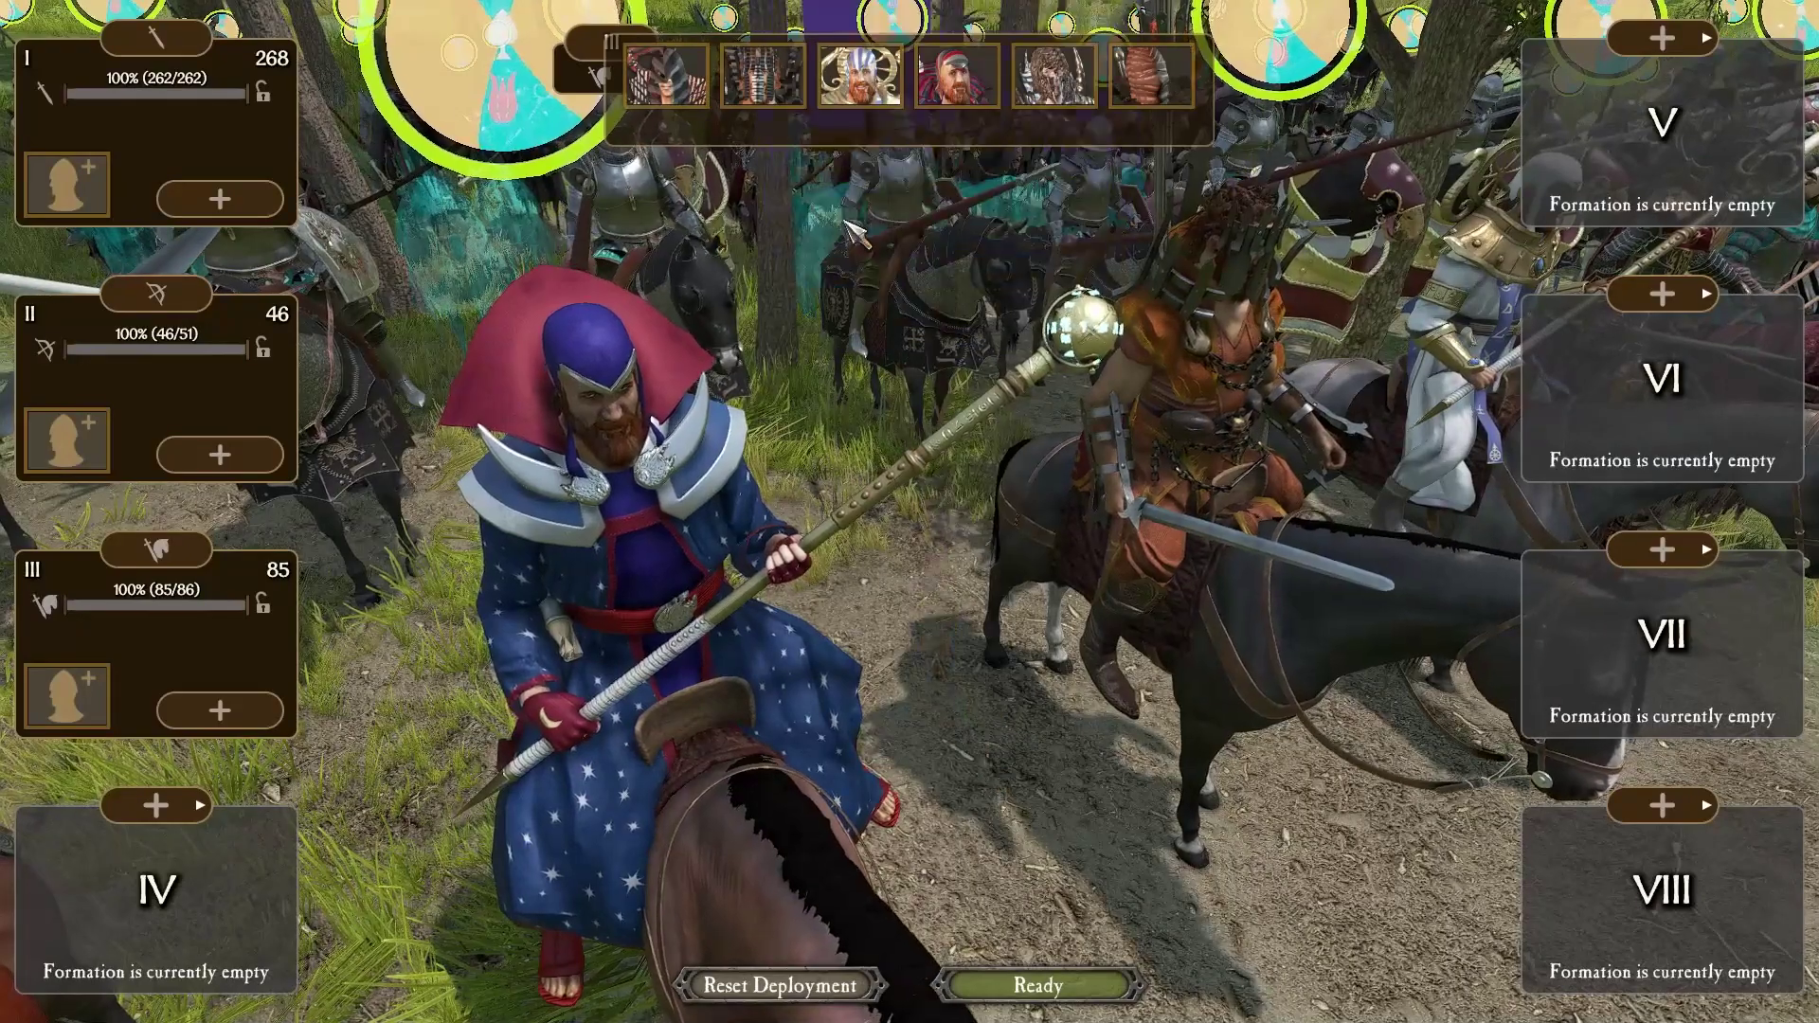
pyautogui.press('Escape')
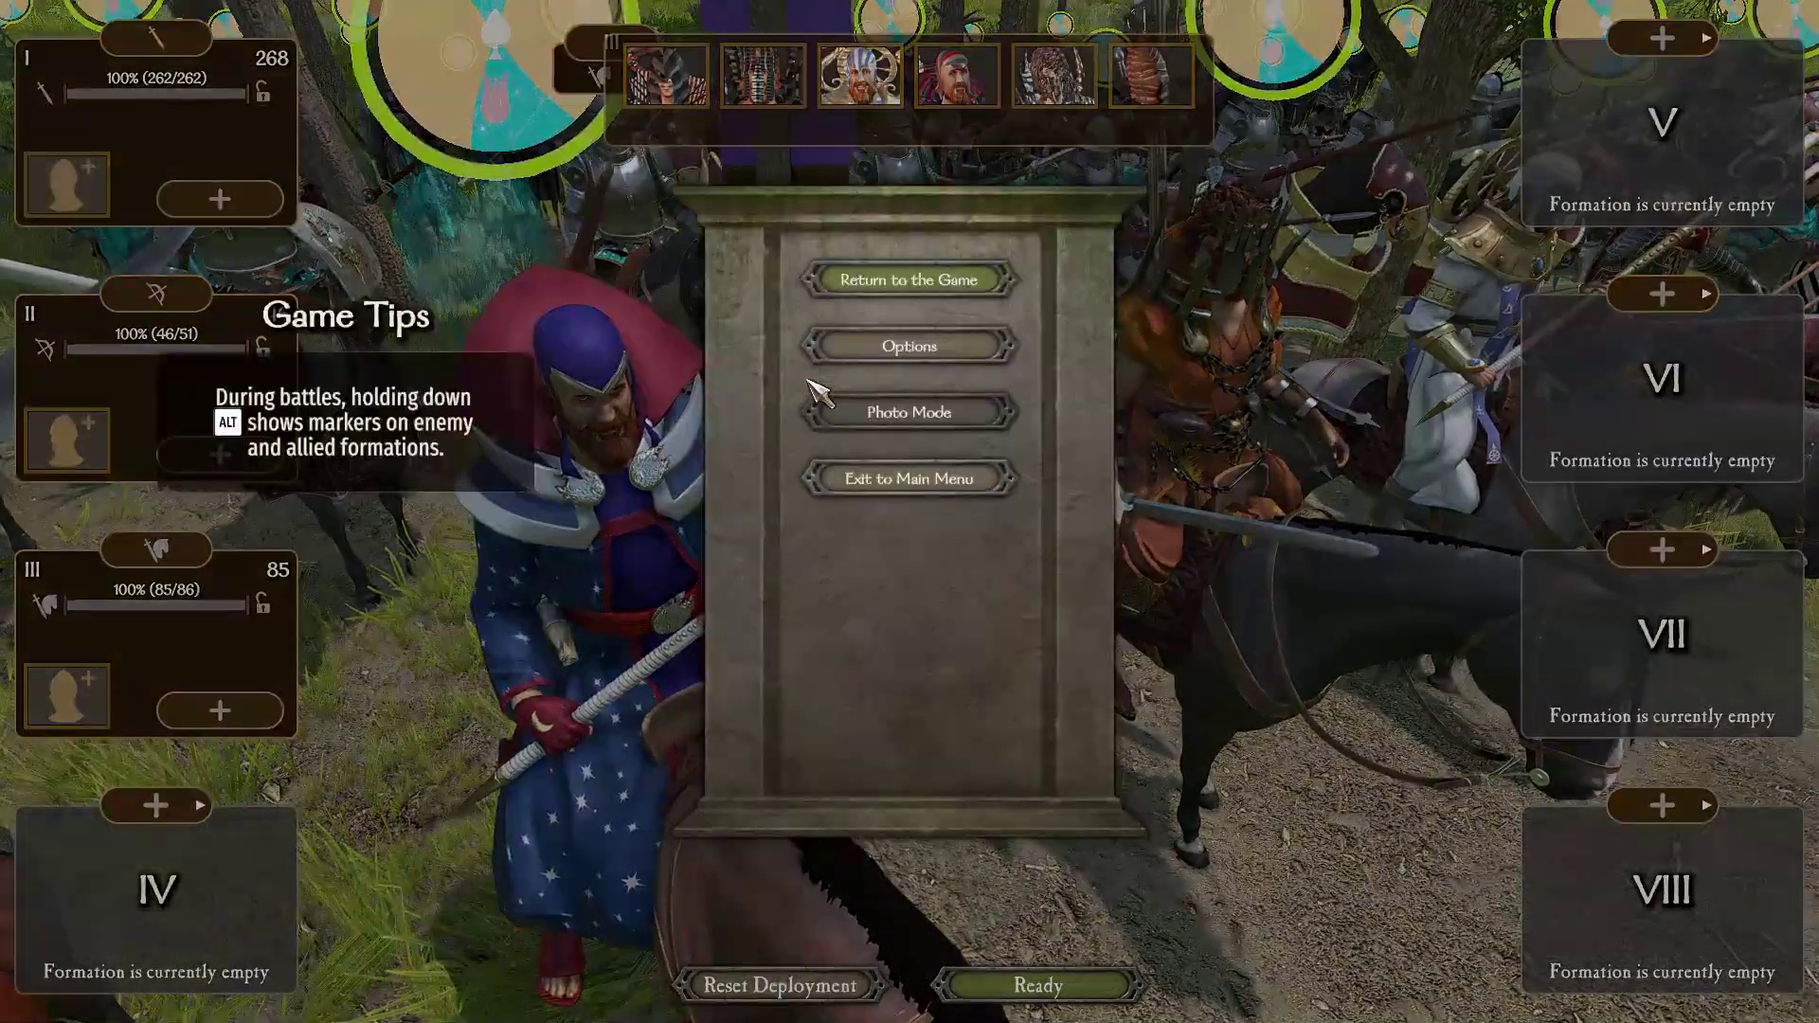
pyautogui.click(938, 480)
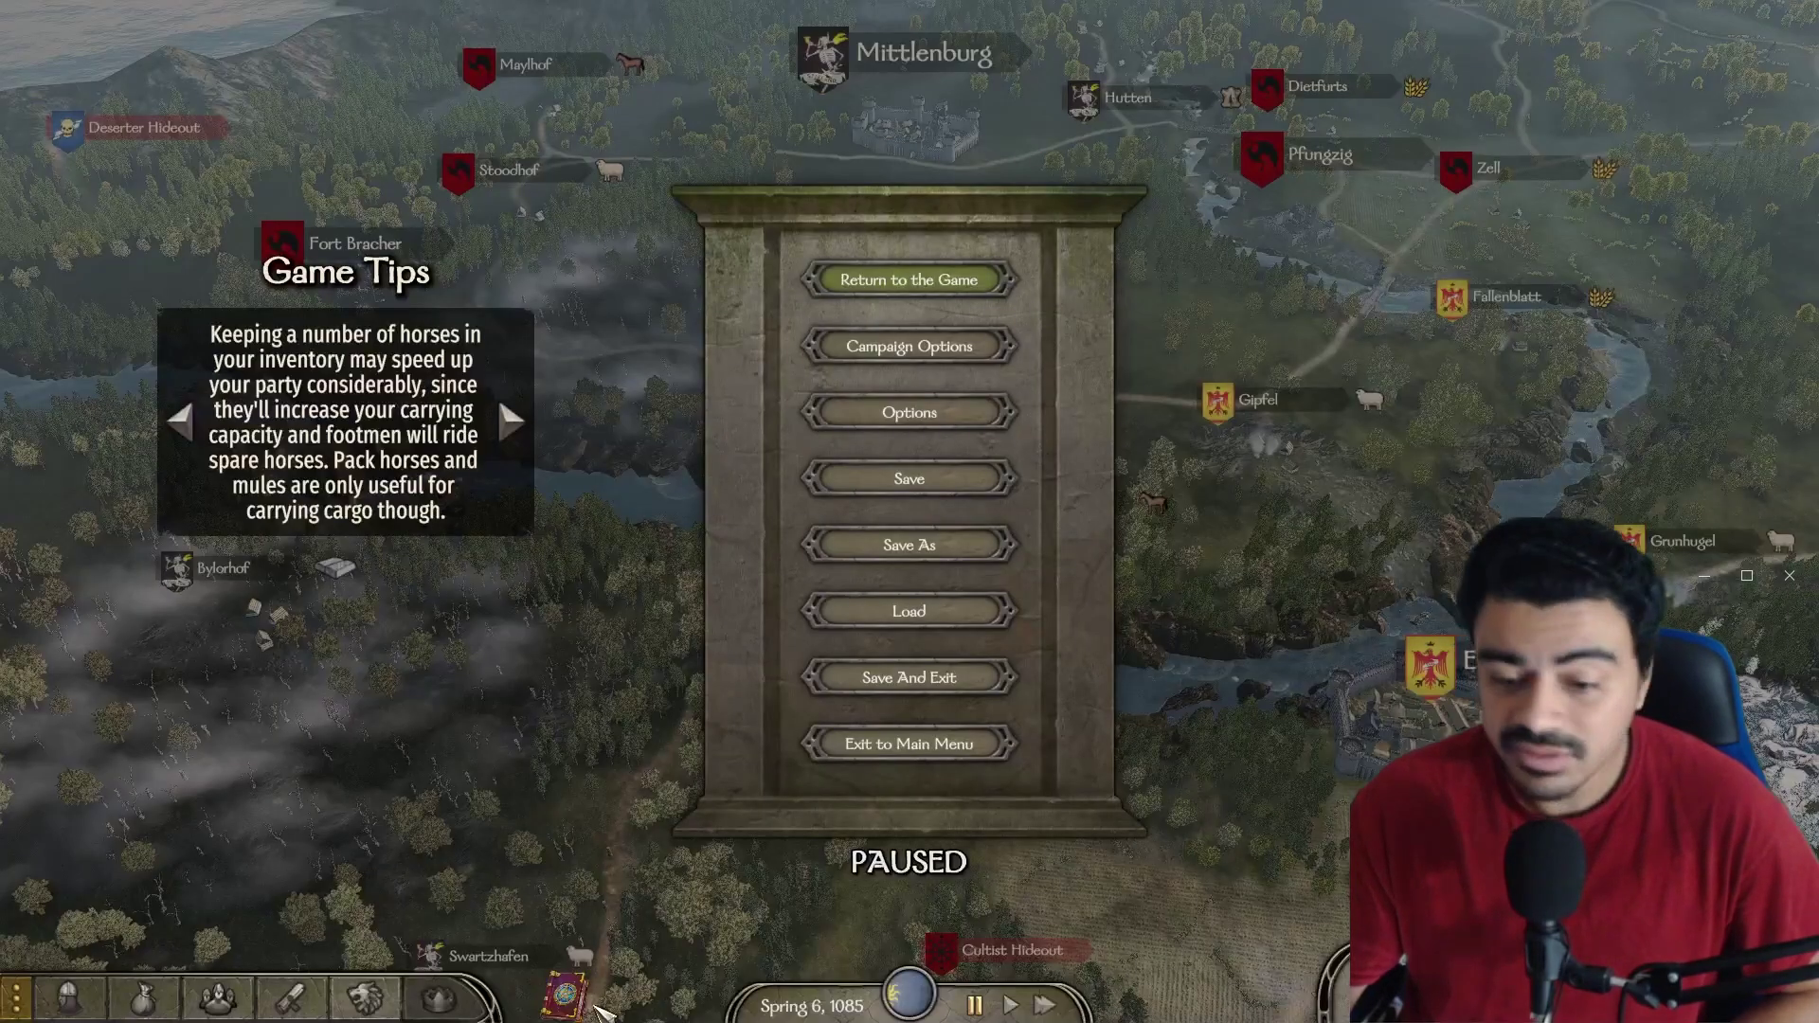
# Return to the paused campaign map and review the SpellBook's Minor Magic and Necromancy pages, then close the book.
pyautogui.click(947, 302)
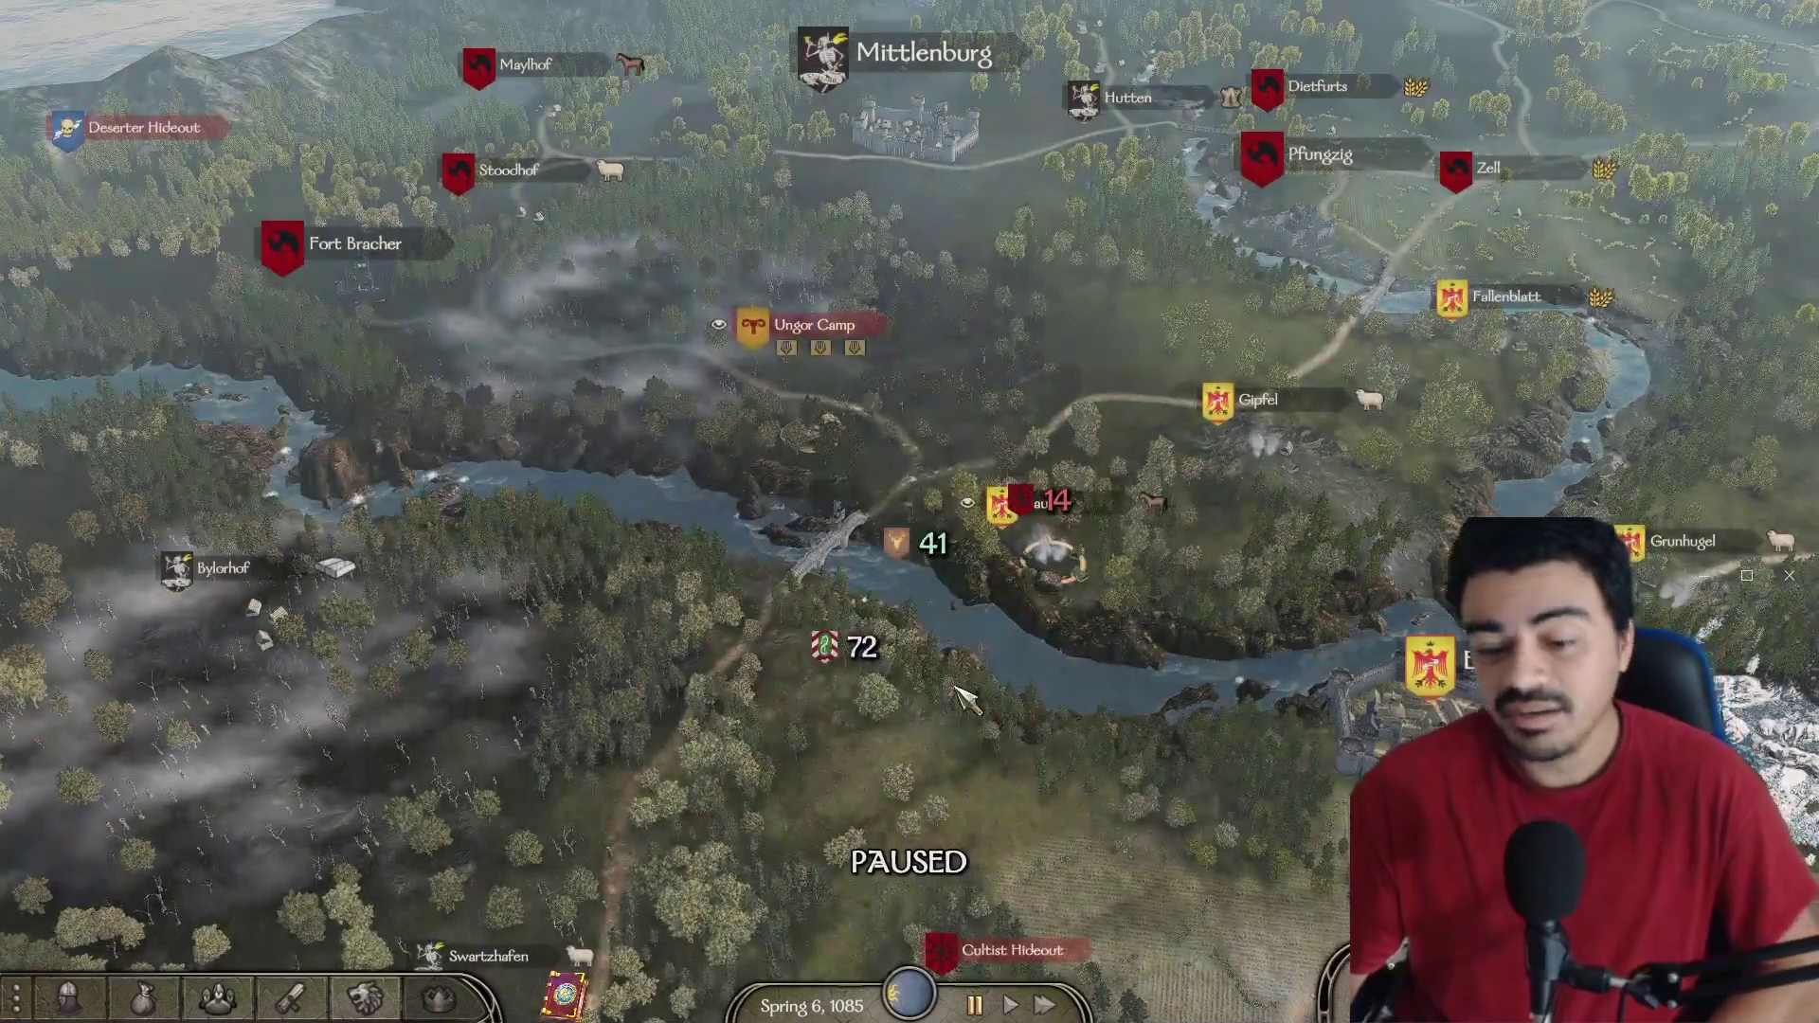
pyautogui.click(566, 994)
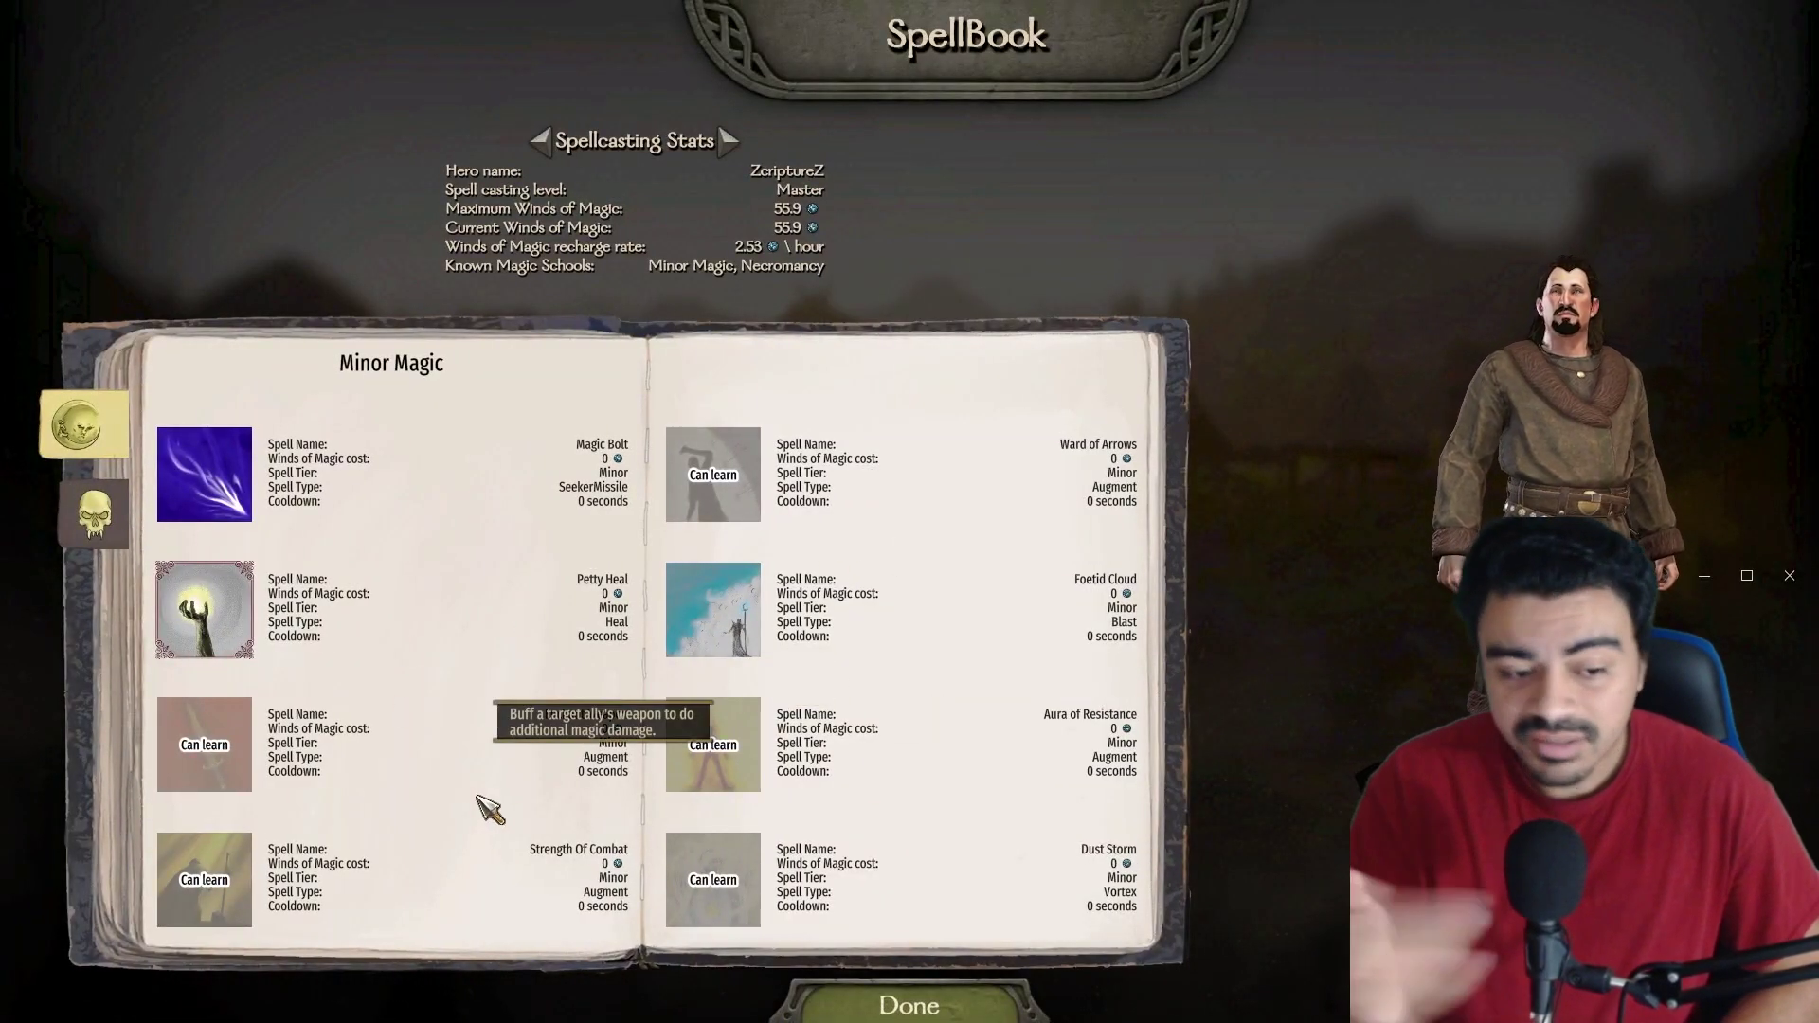
pyautogui.click(87, 512)
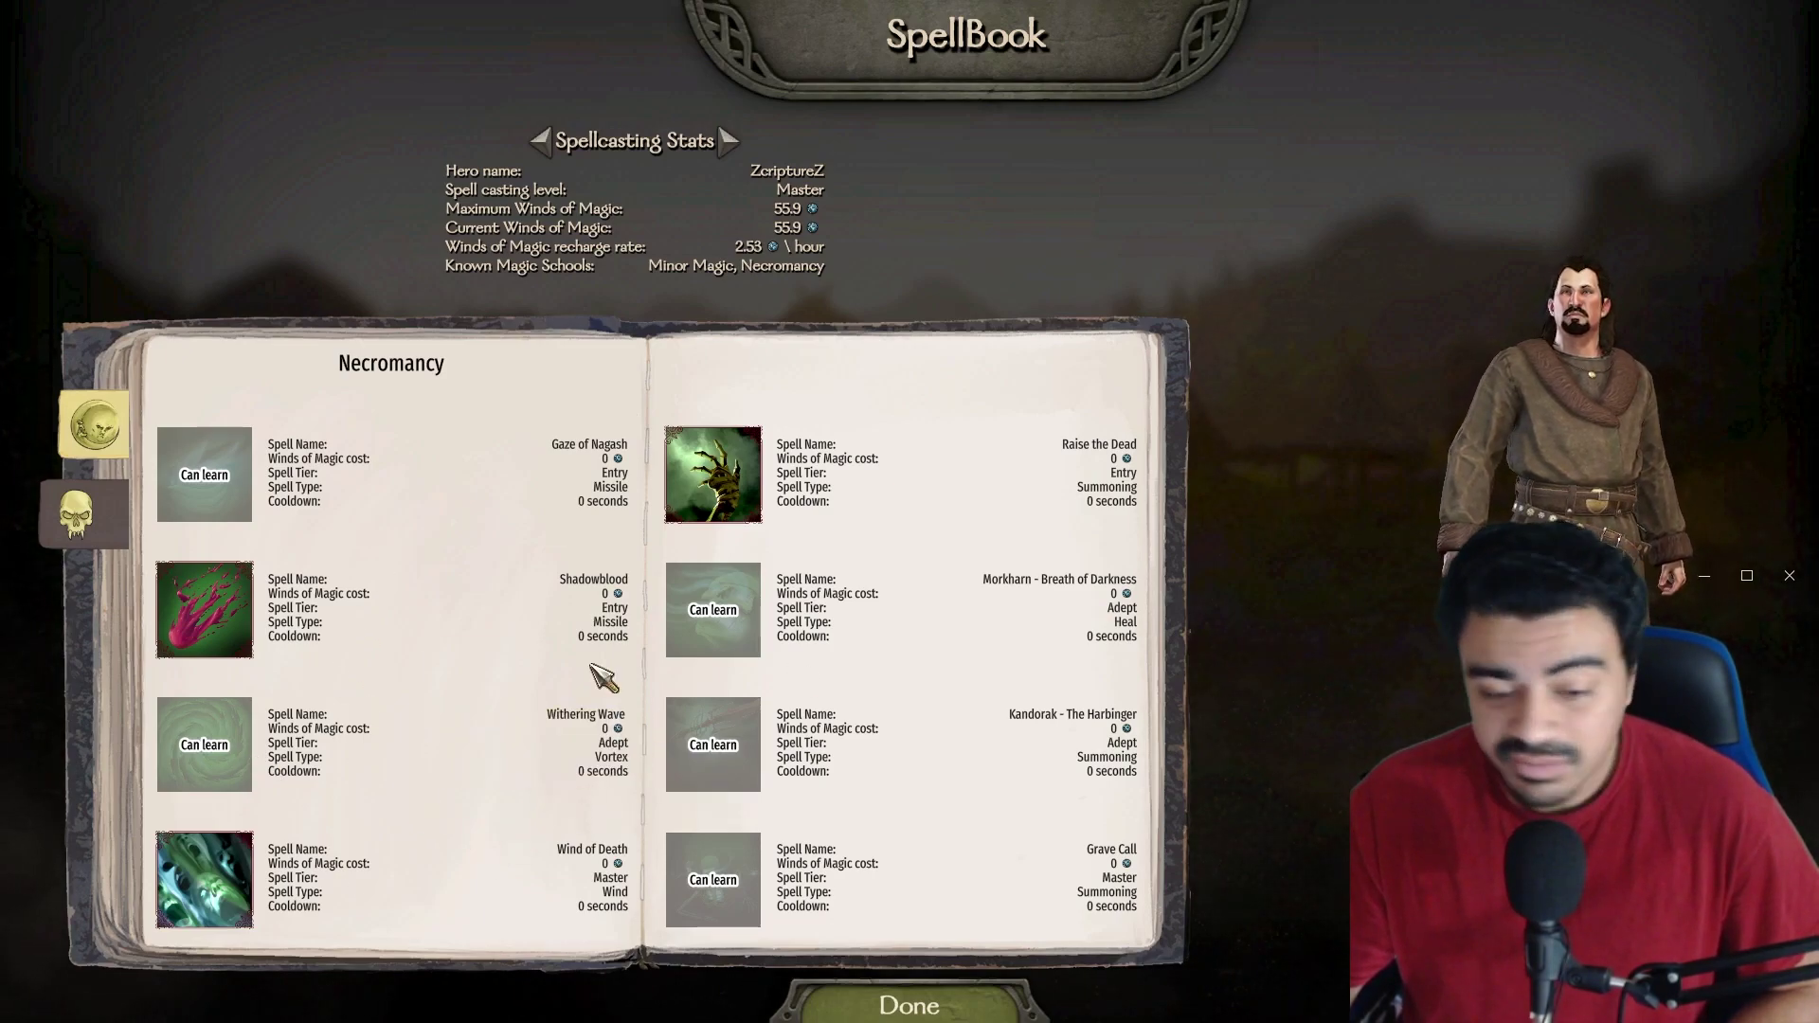
pyautogui.click(102, 438)
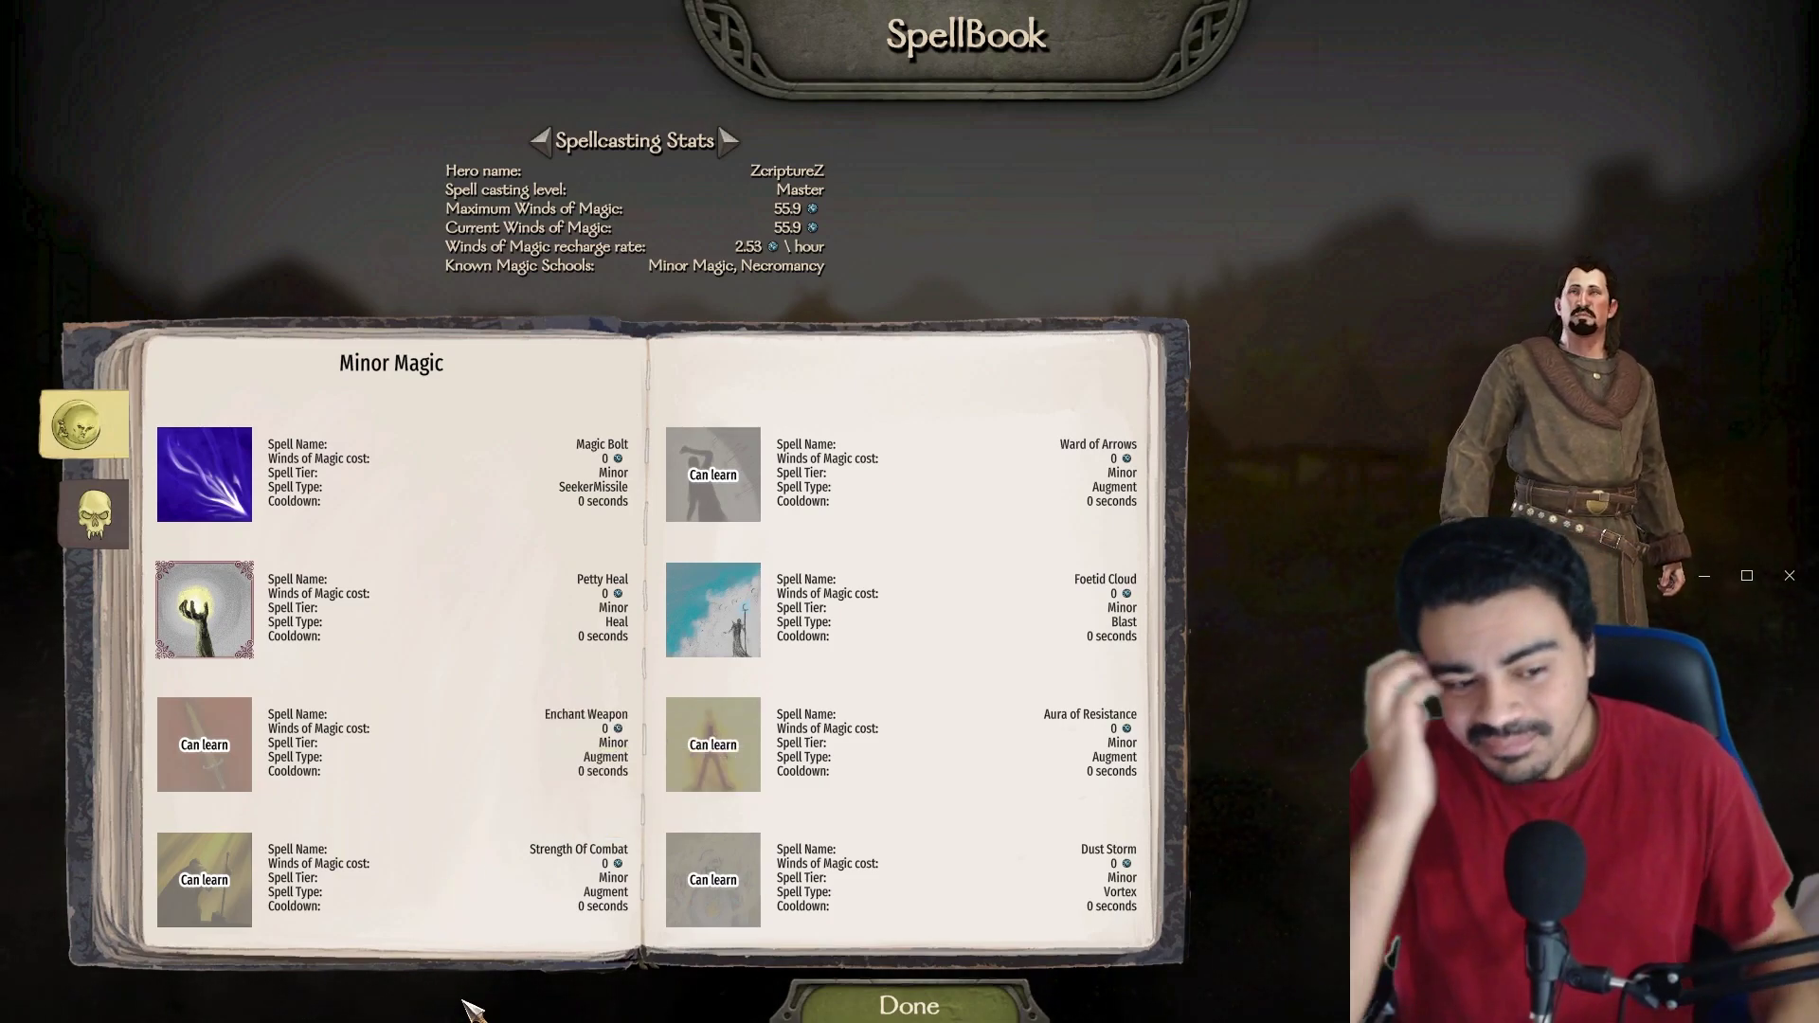
pyautogui.click(101, 512)
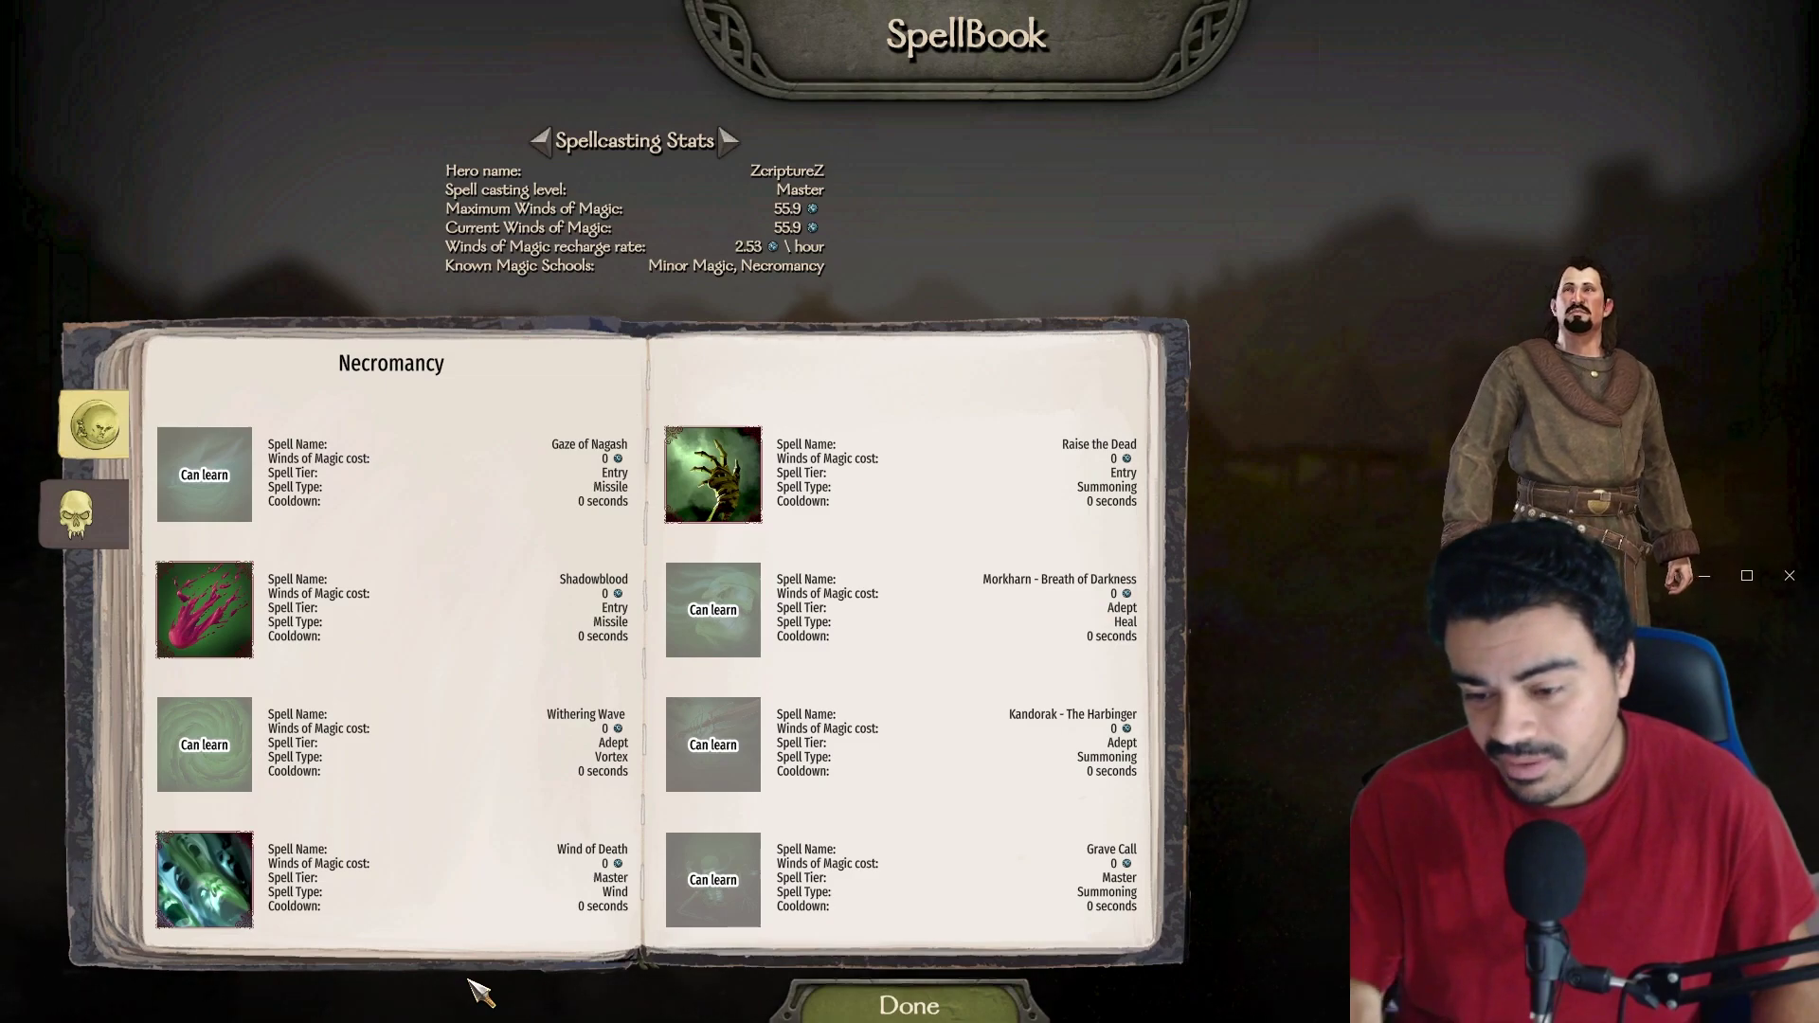
pyautogui.moveTo(612, 474)
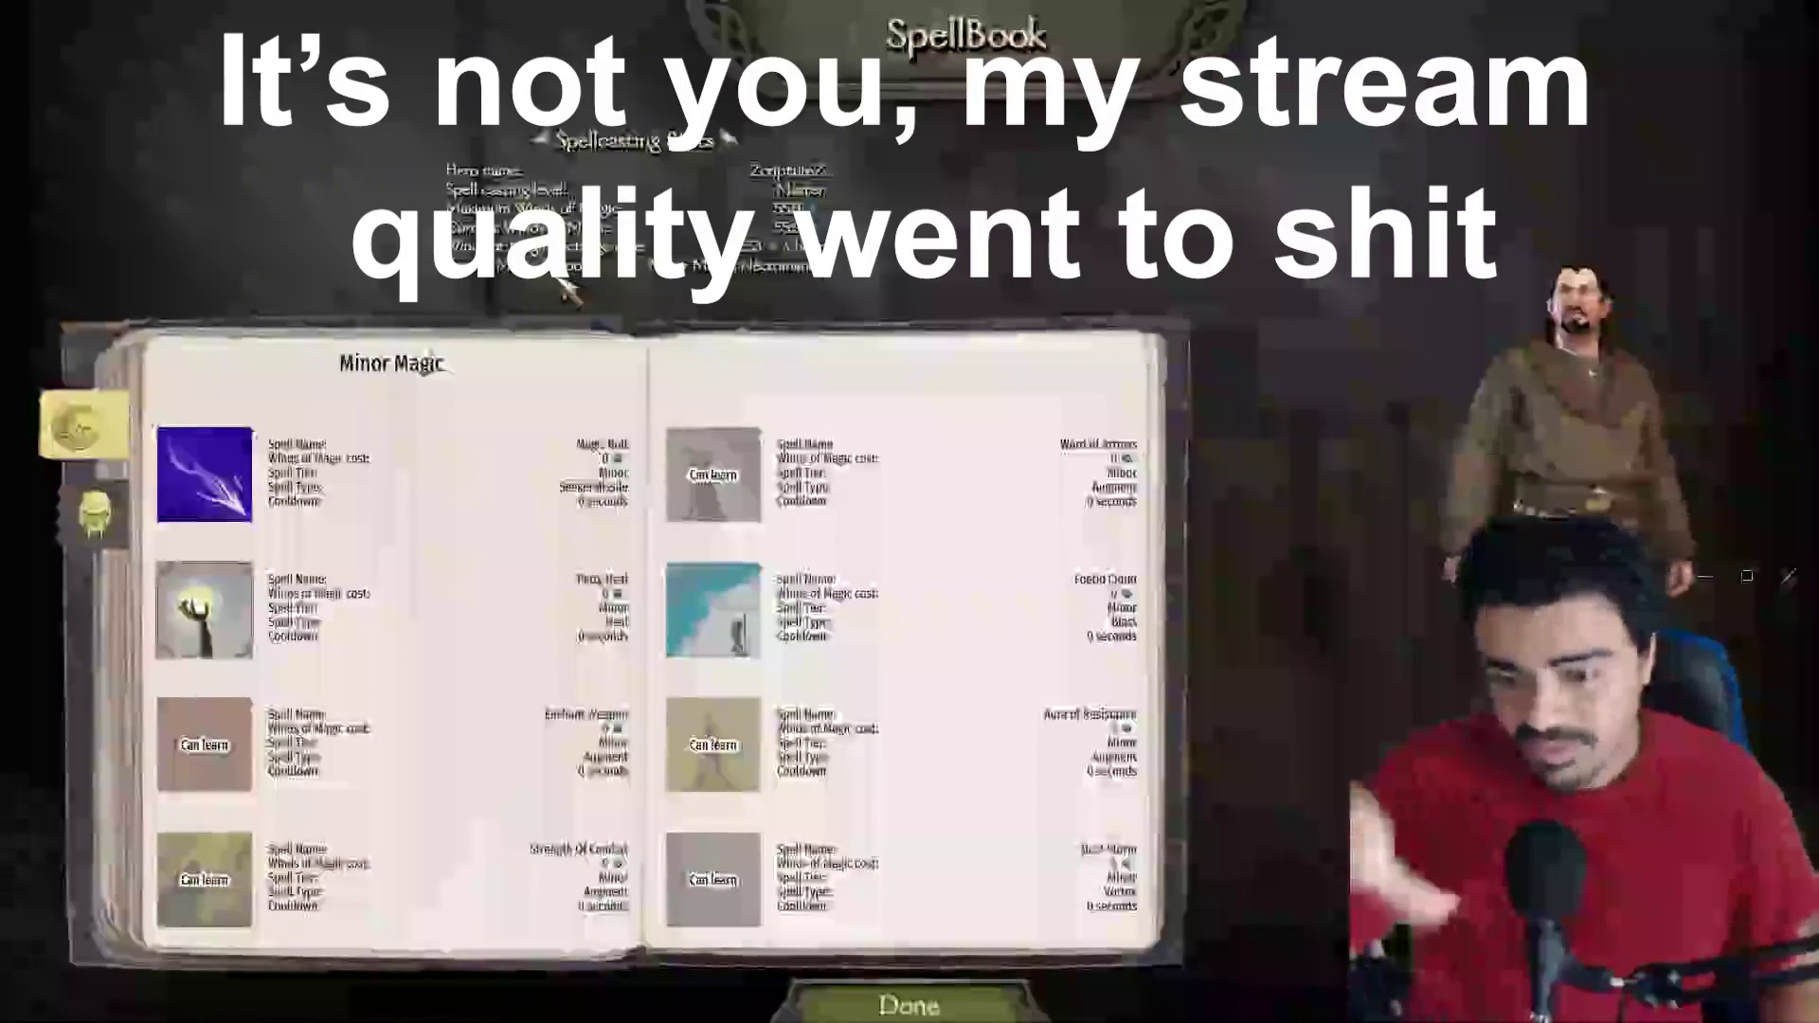
pyautogui.click(924, 993)
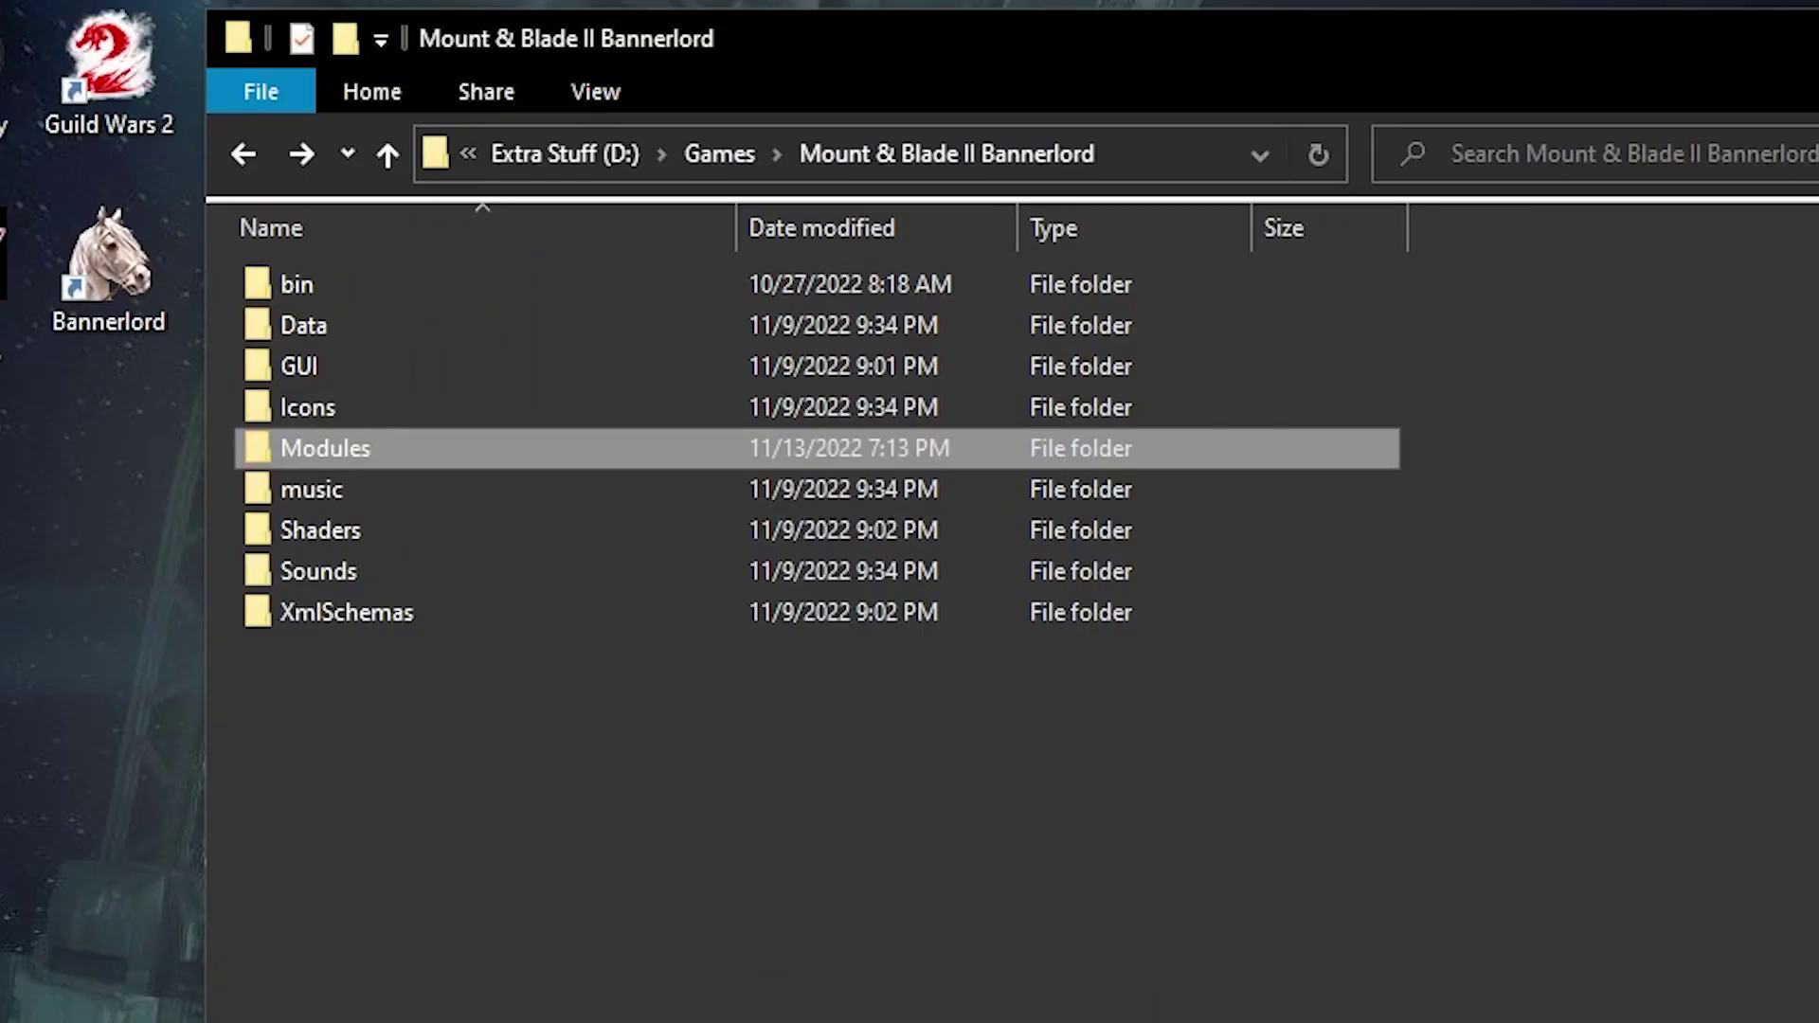
# In File Explorer, browse from the Bannerlord folder to Modules\TOR_Core\ModuleData\tor_custom_xmls and open tor_abilitytemplates.xml in Notepad.
pyautogui.doubleClick(332, 451)
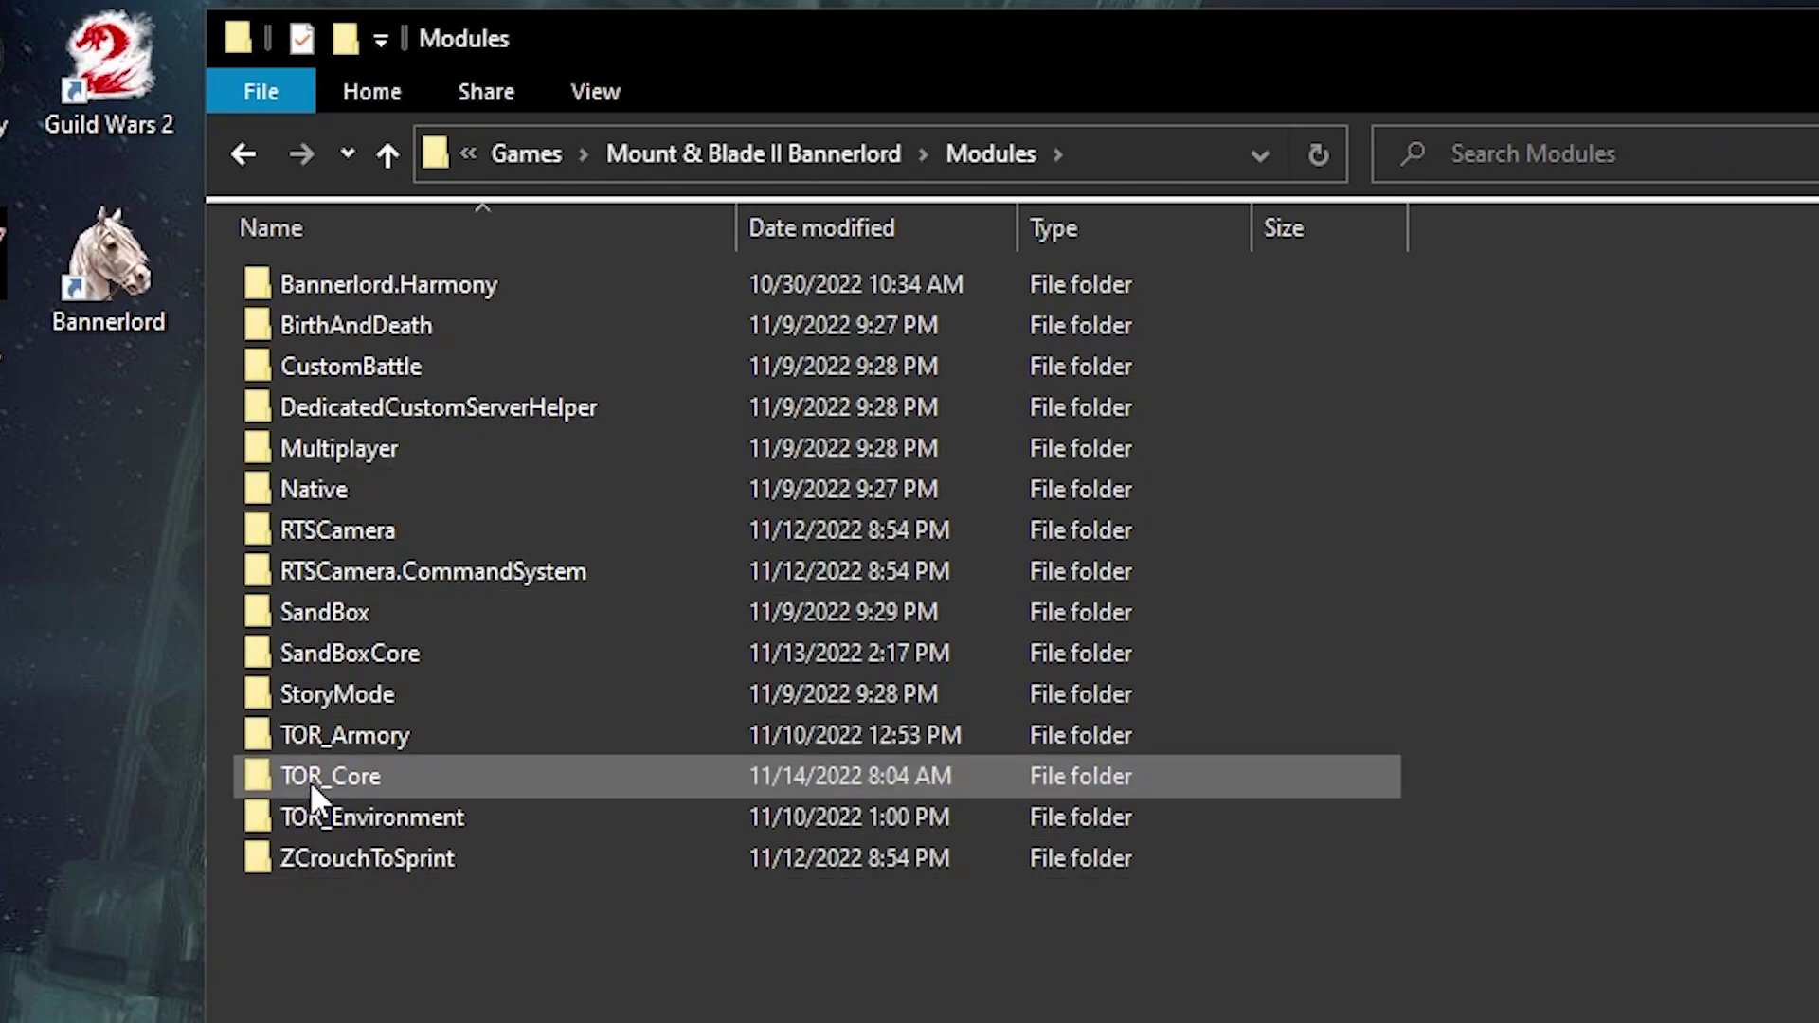
pyautogui.doubleClick(371, 779)
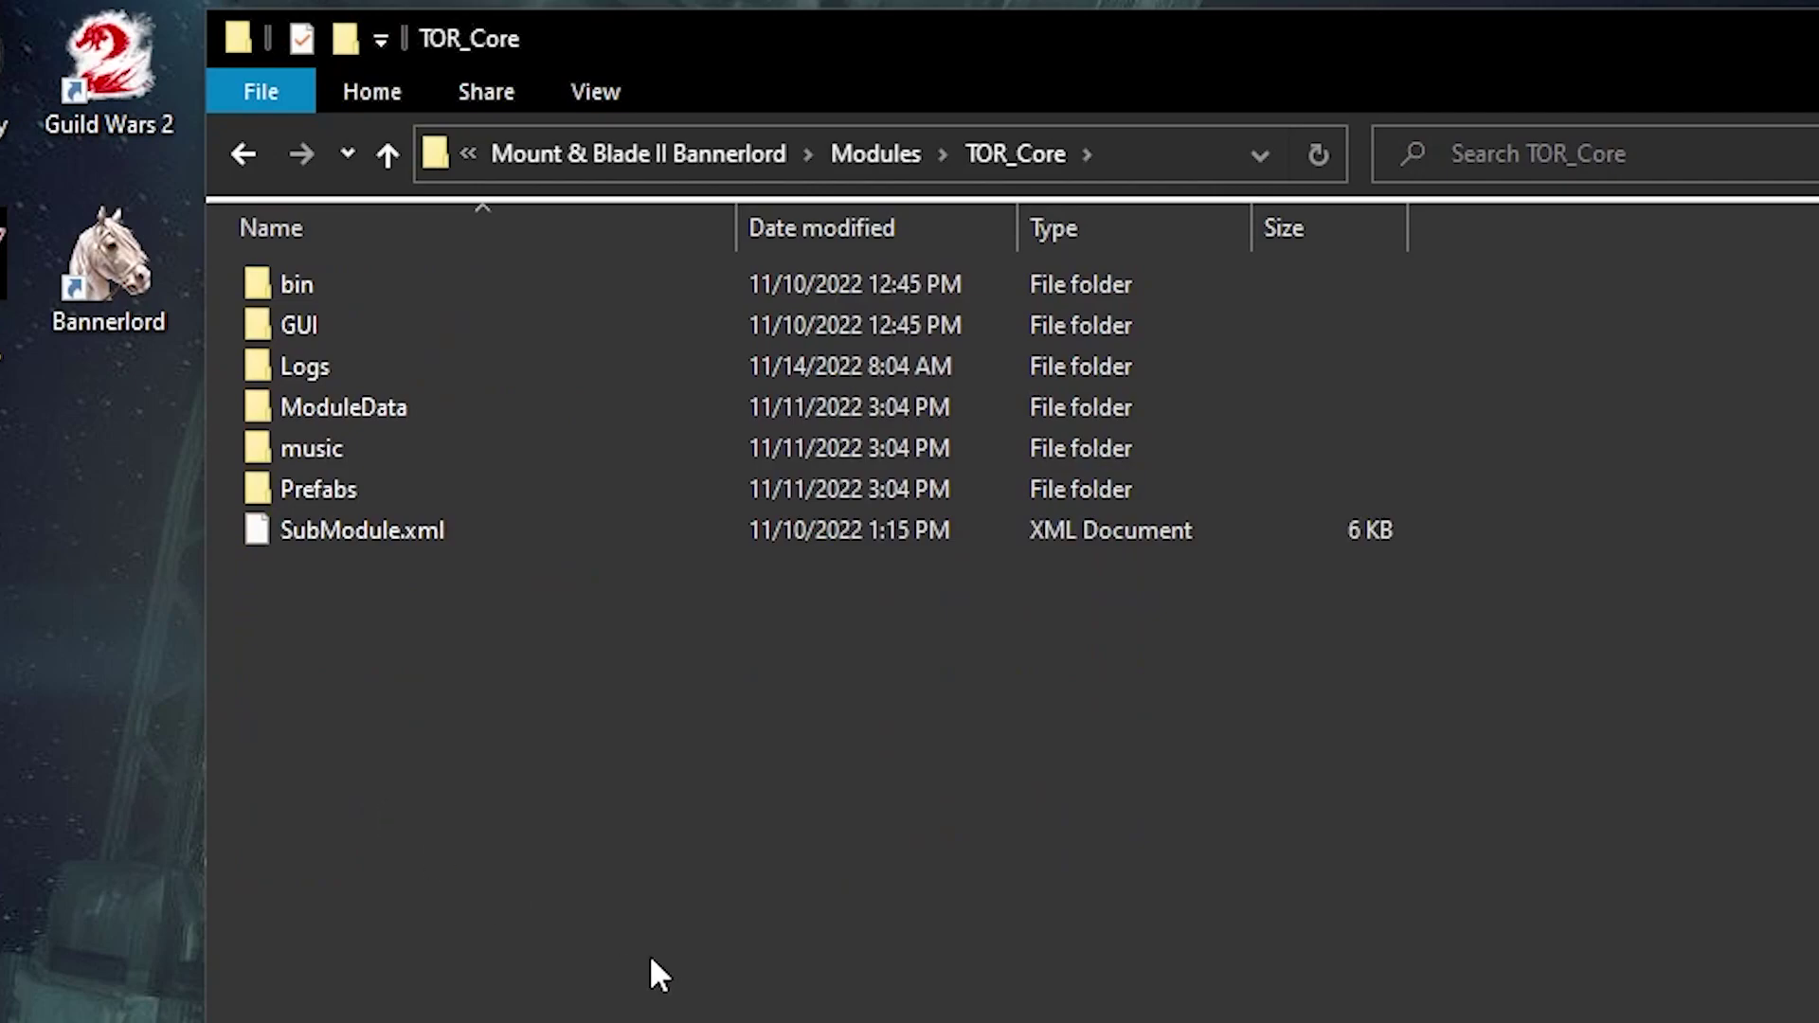
pyautogui.doubleClick(352, 409)
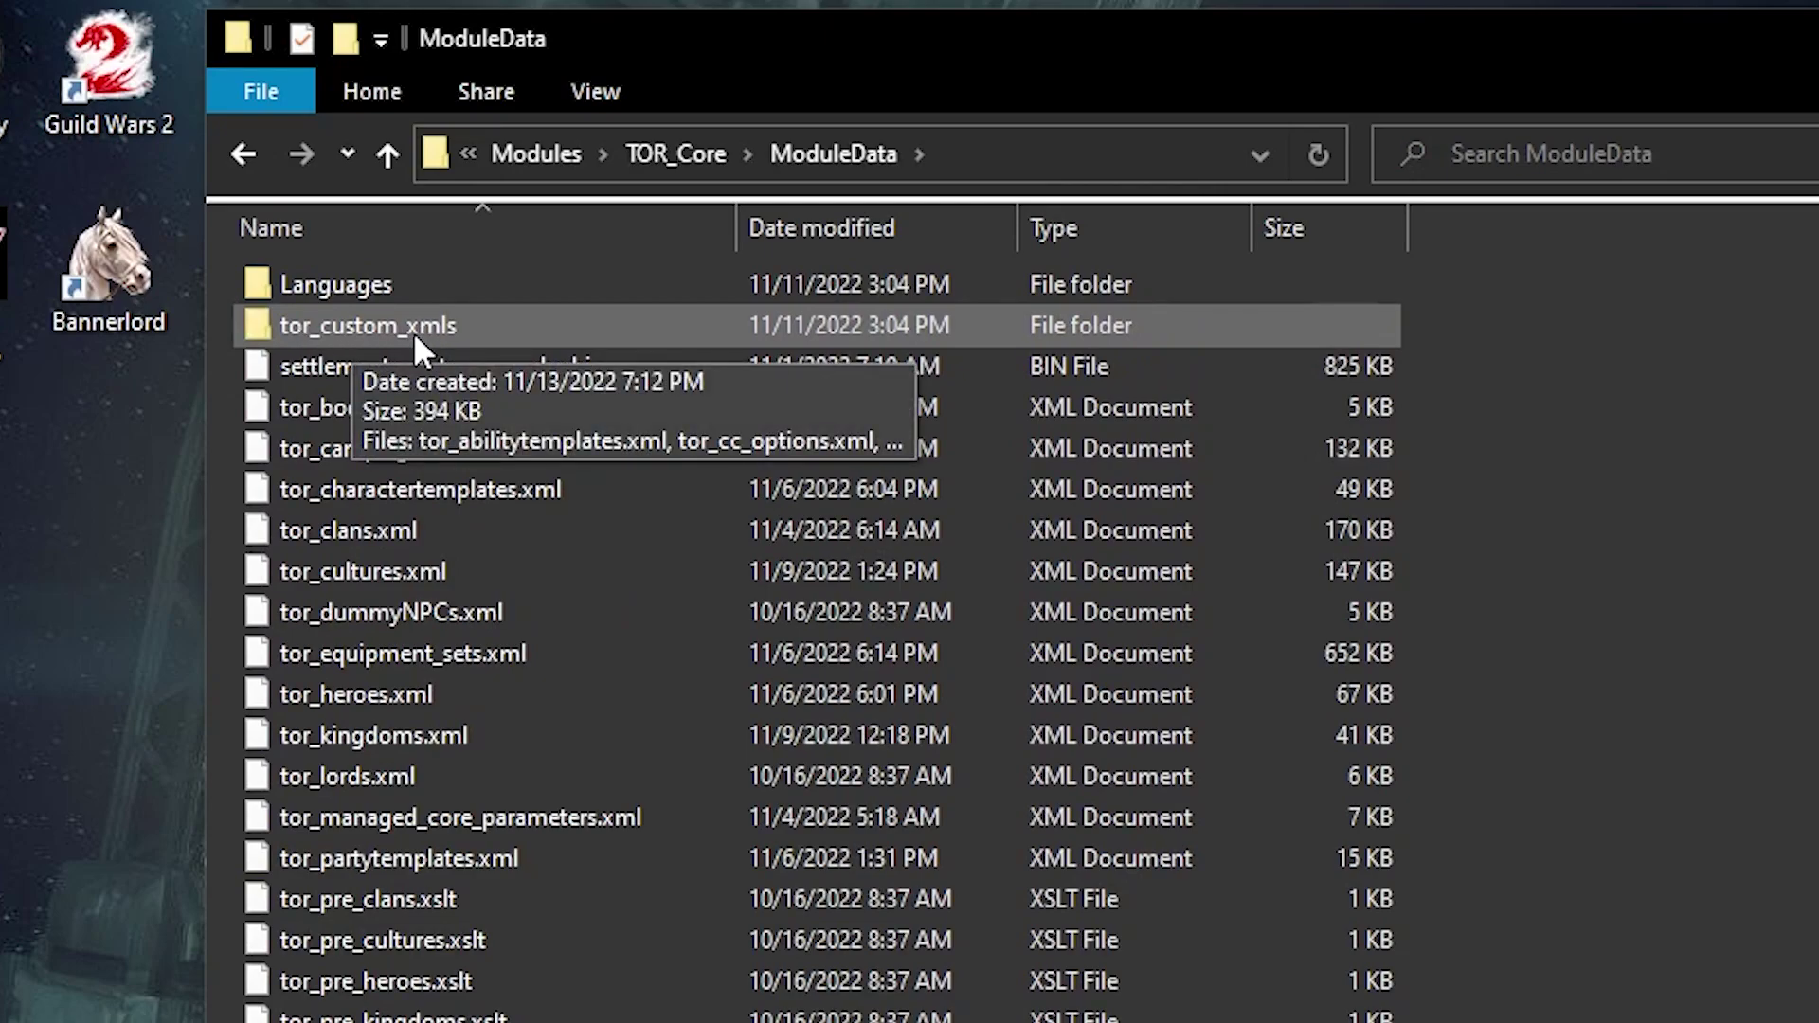
pyautogui.doubleClick(390, 315)
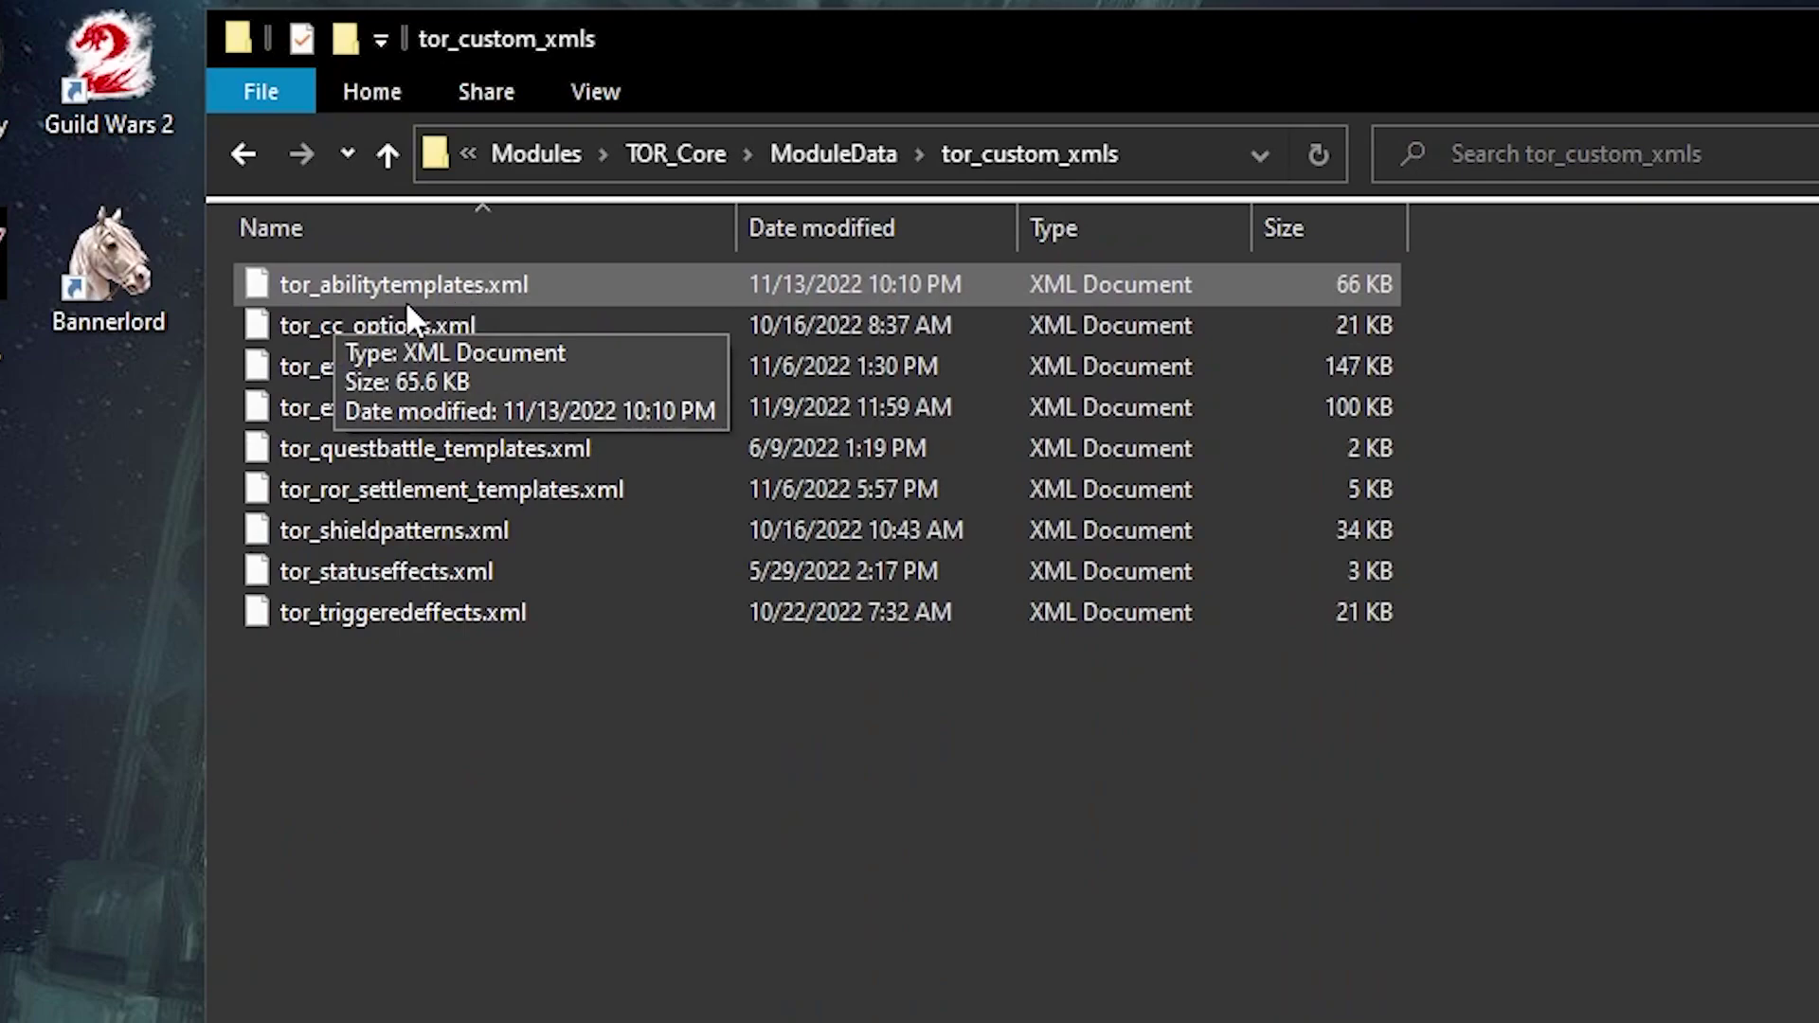
pyautogui.rightClick(384, 282)
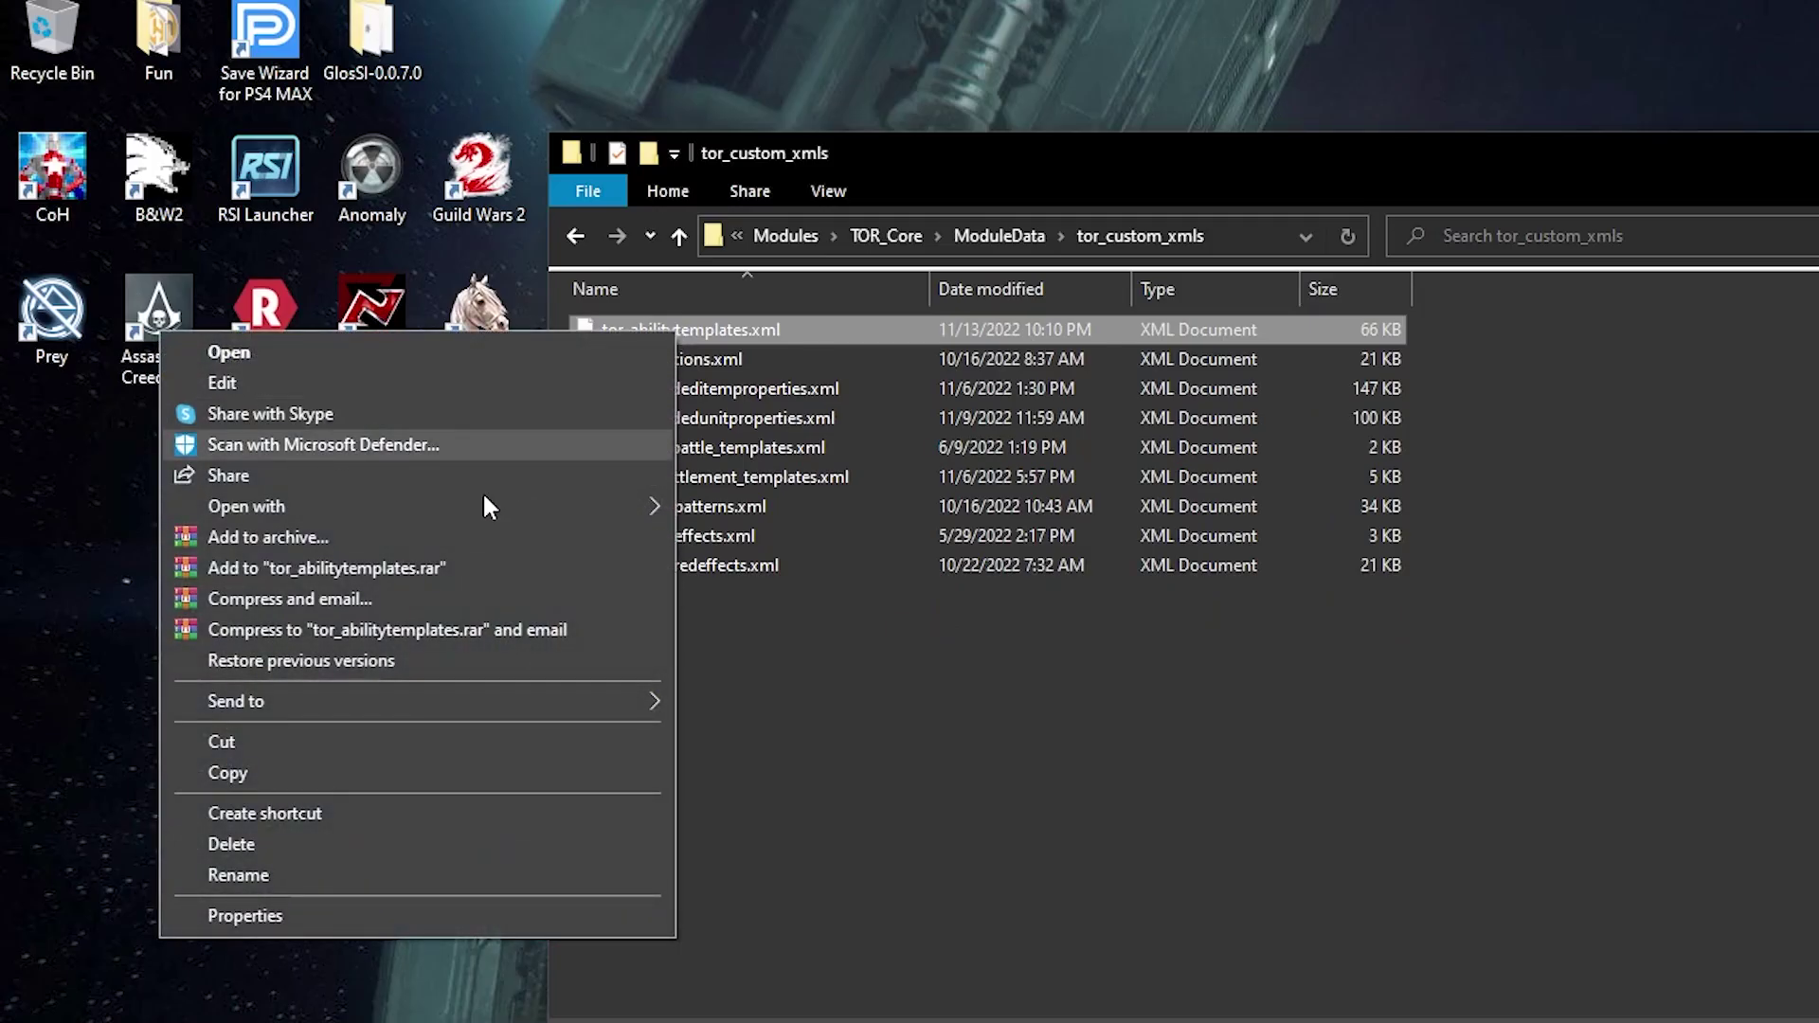
pyautogui.moveTo(423, 512)
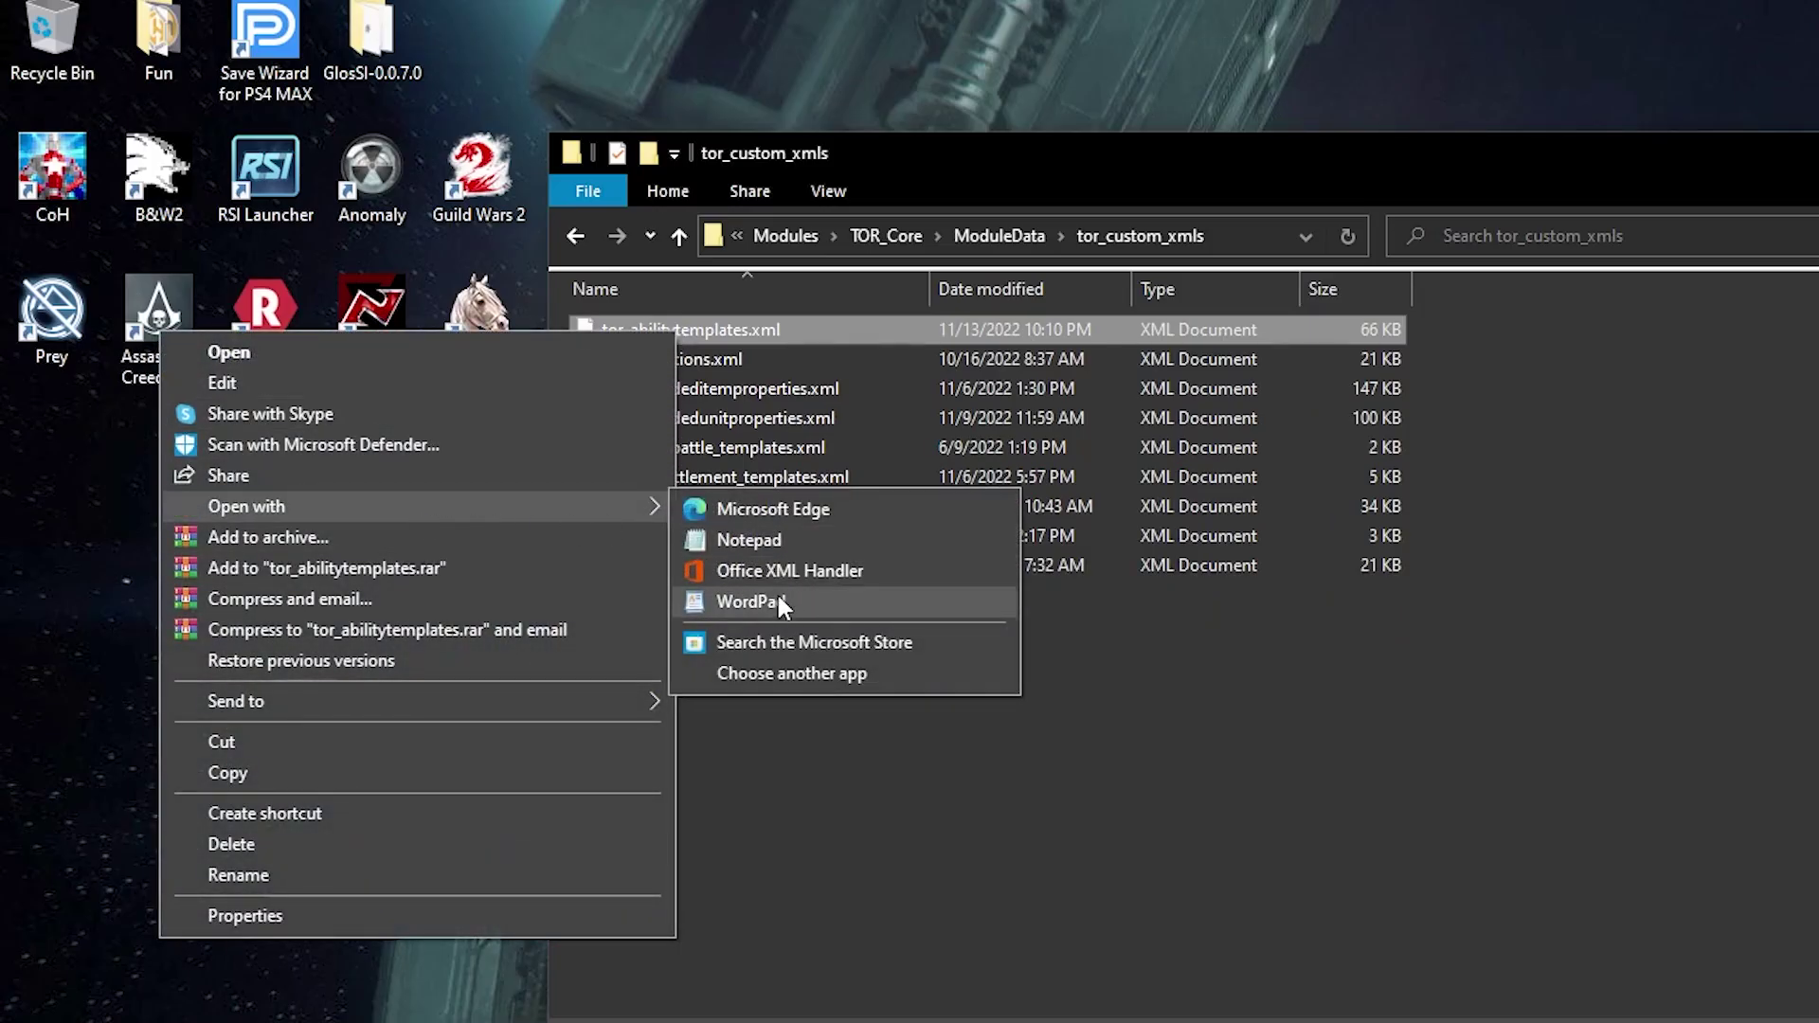
pyautogui.click(749, 541)
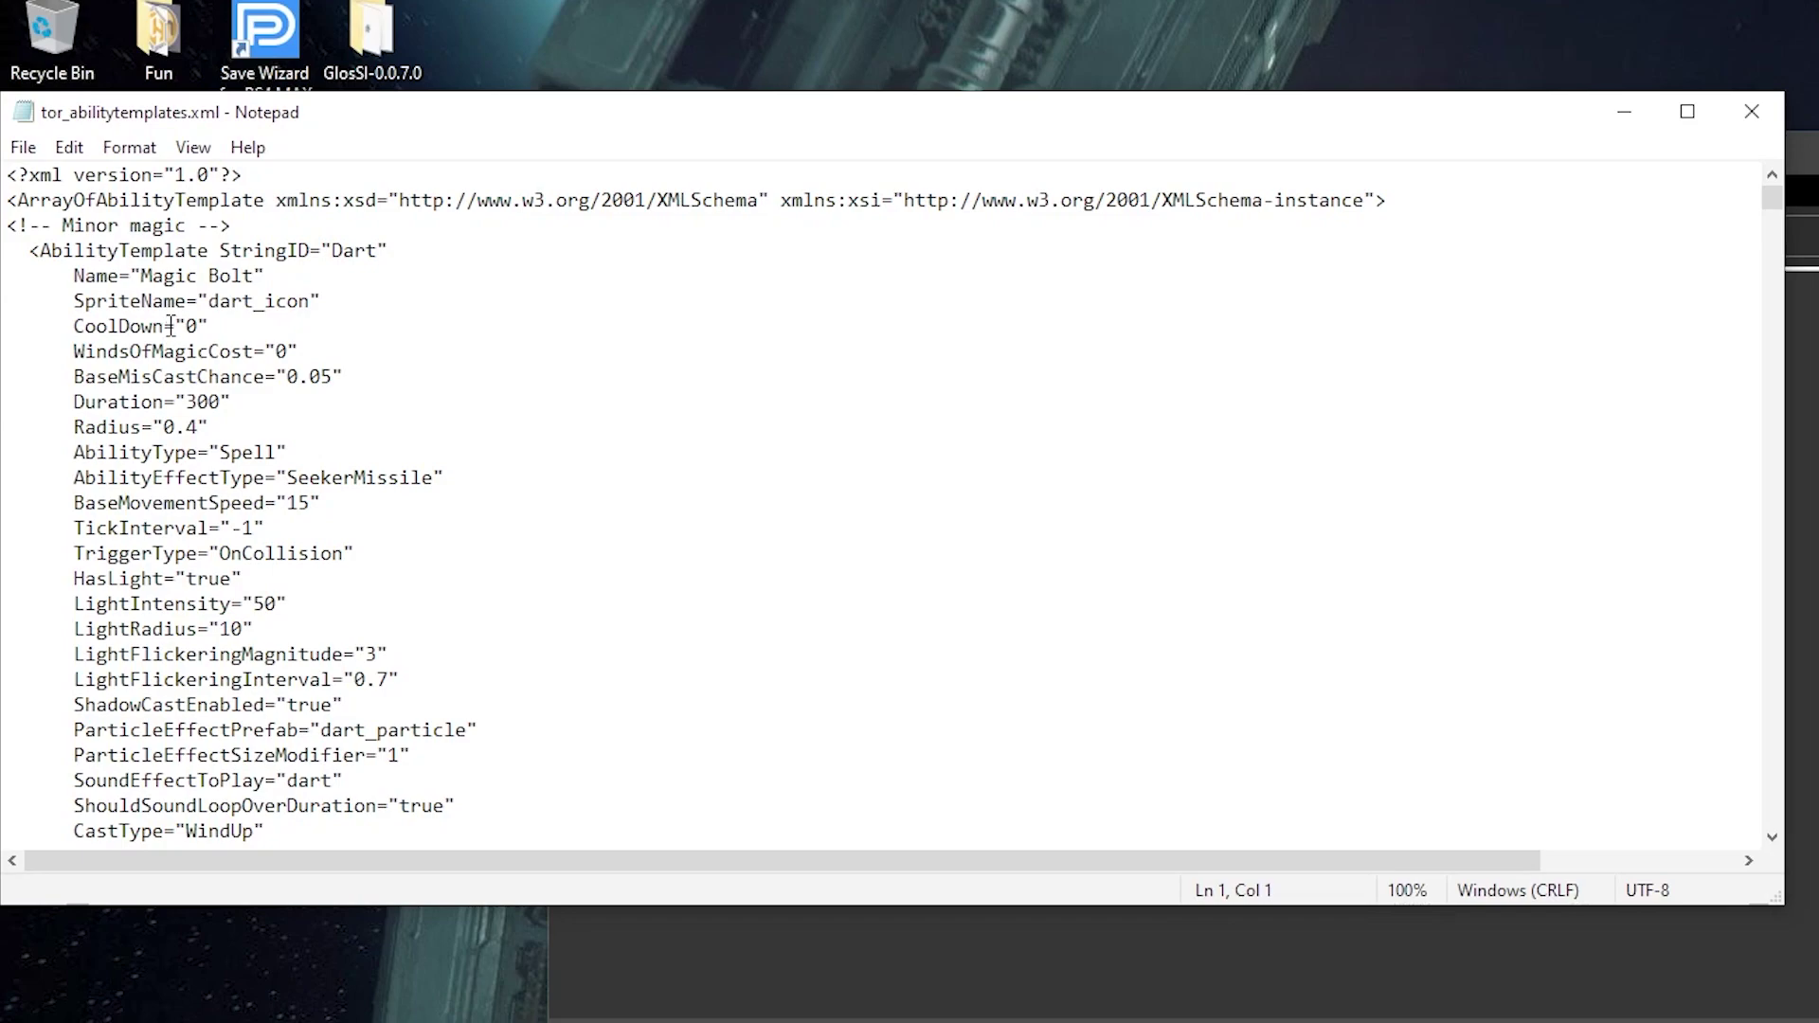
# Highlight the CoolDown and WindsOfMagicCost attributes in the Magic Bolt ability template.
pyautogui.moveTo(74, 326); pyautogui.dragTo(163, 326)
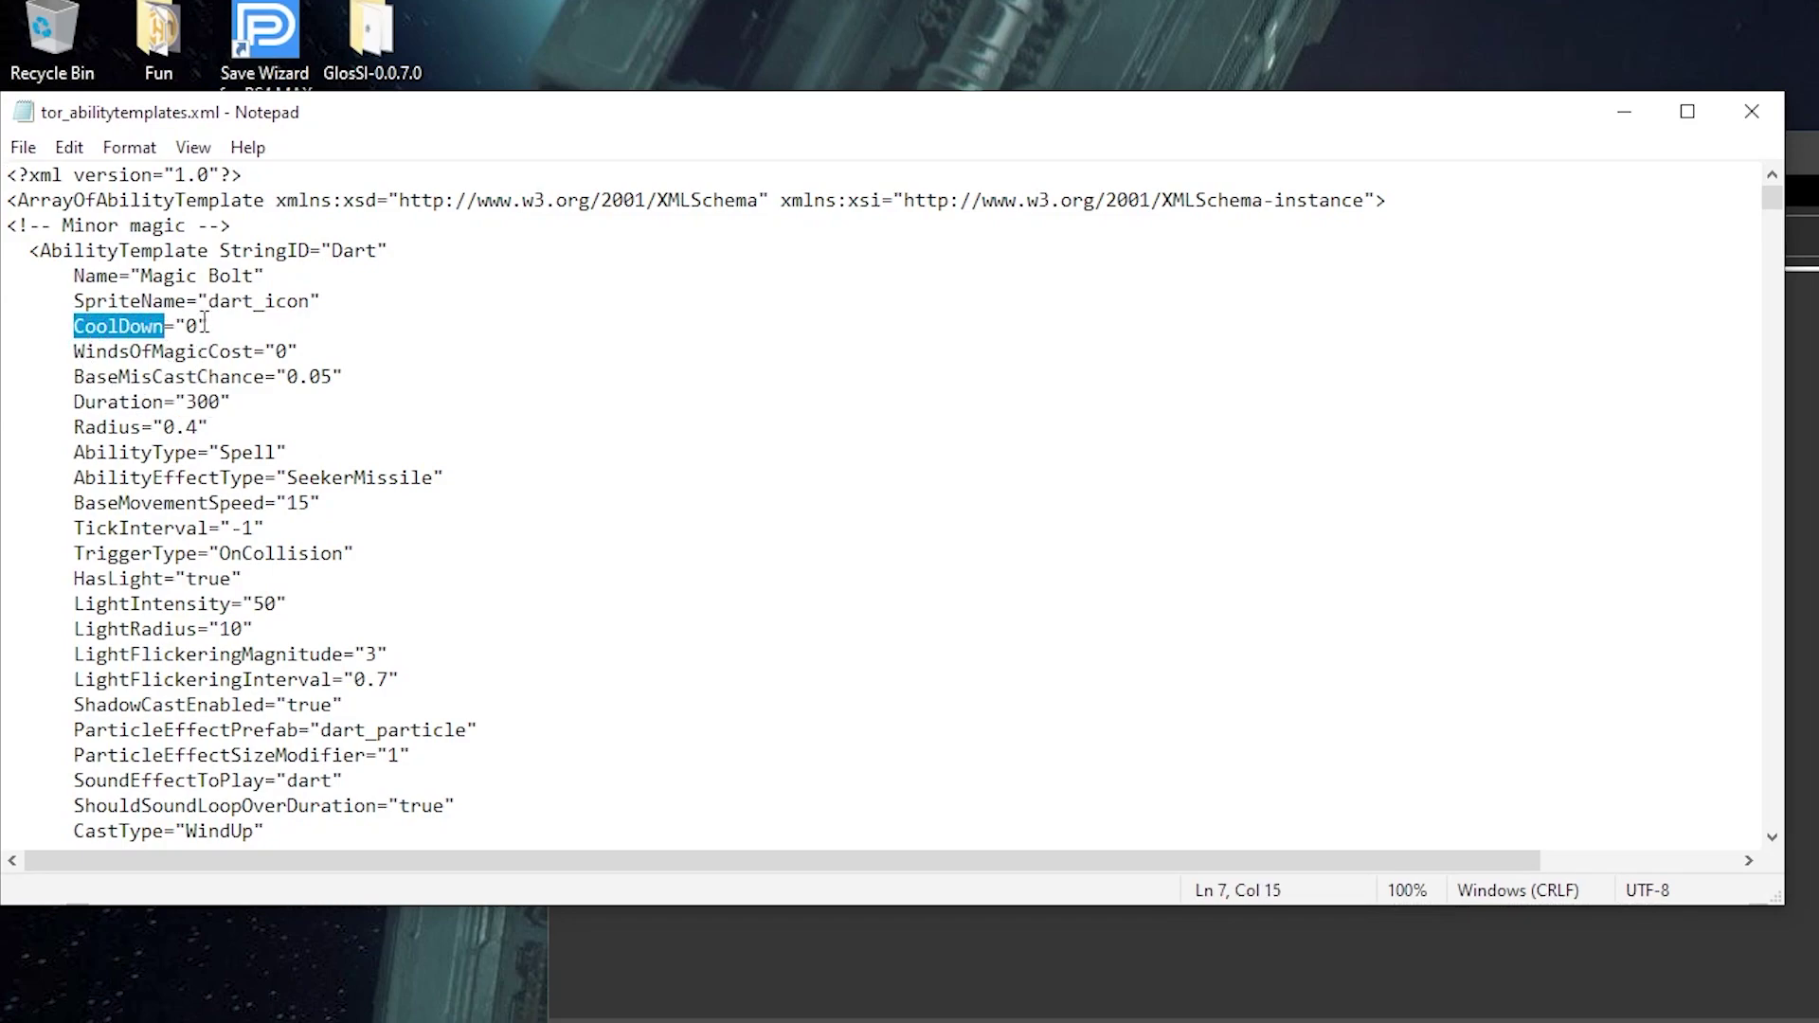
pyautogui.click(200, 327)
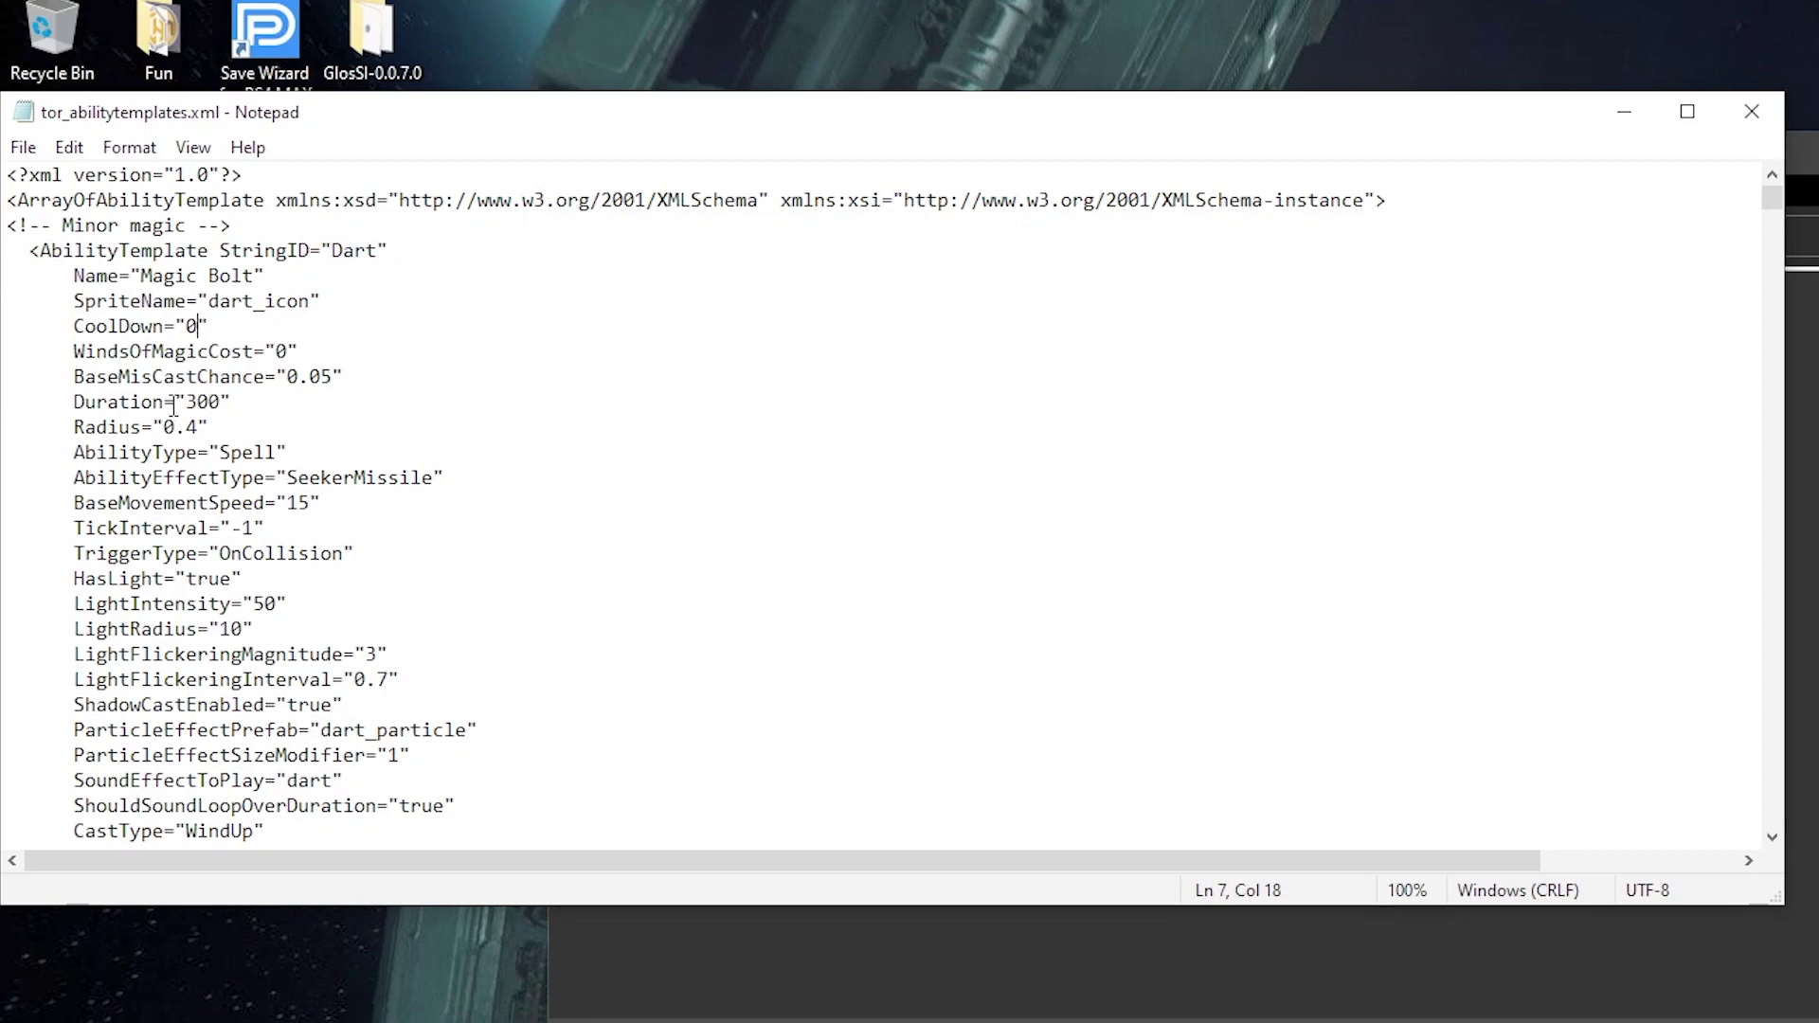
pyautogui.moveTo(74, 353); pyautogui.dragTo(249, 360)
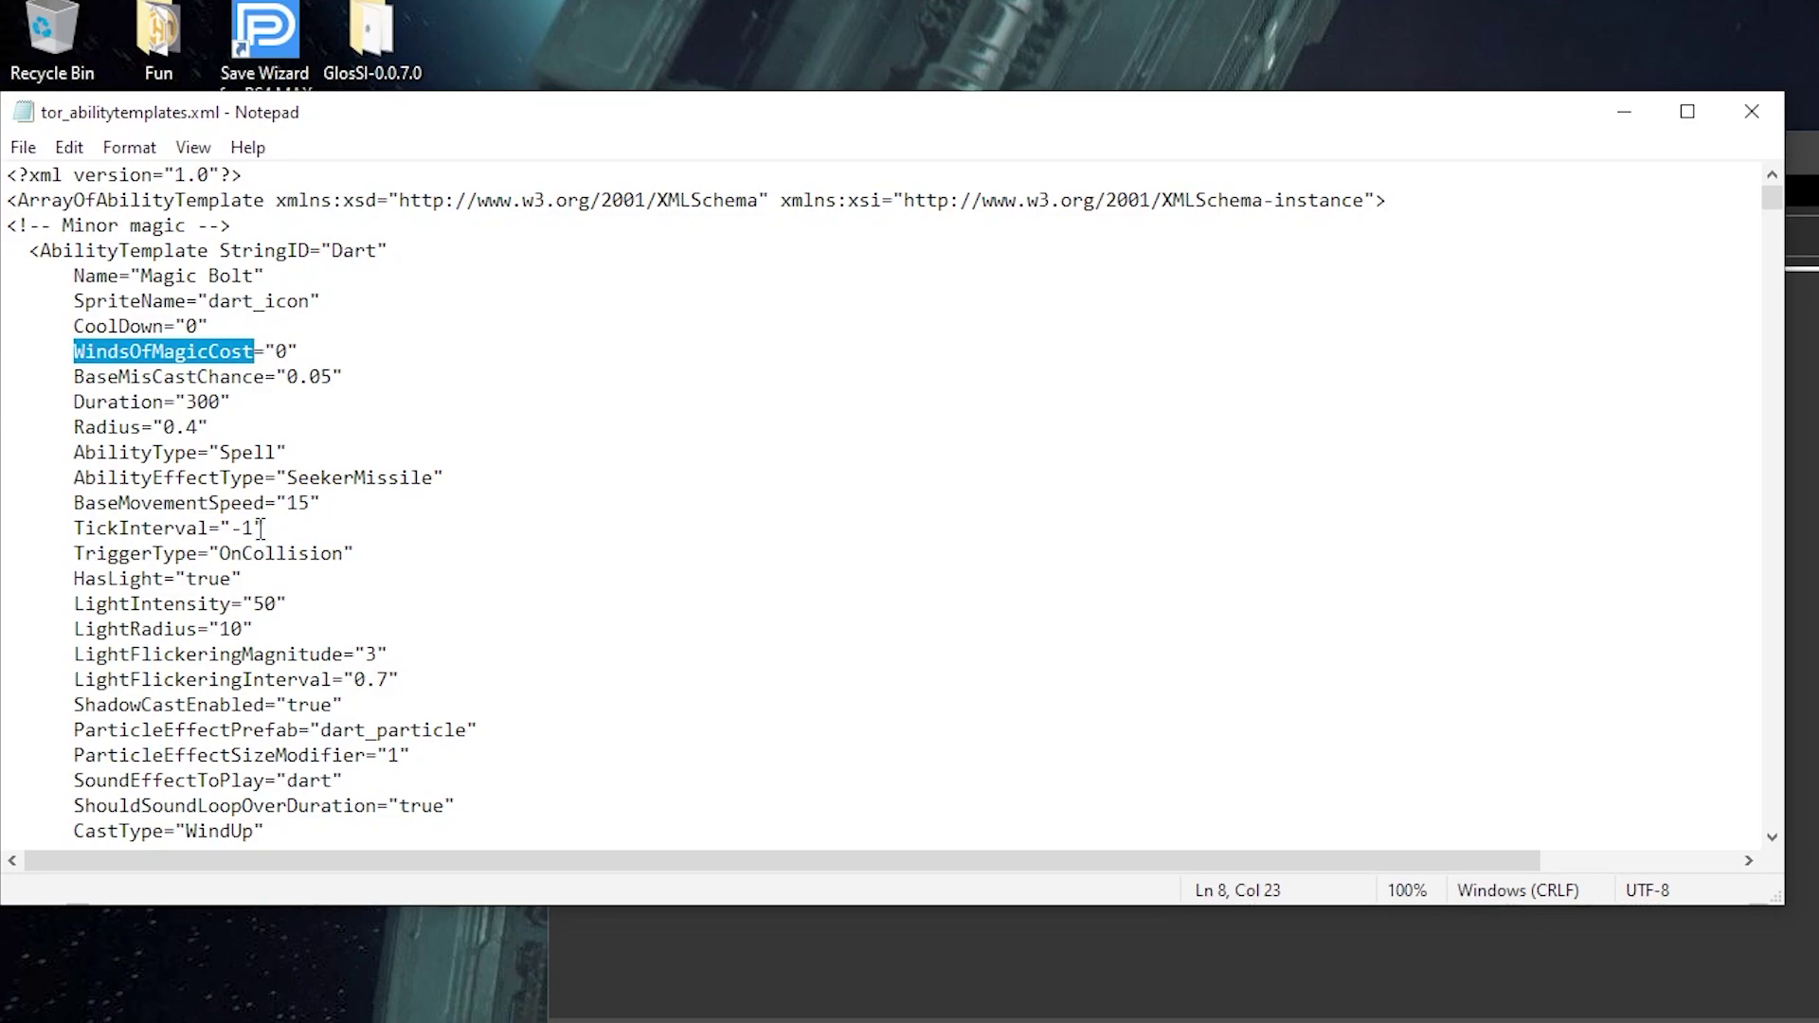
pyautogui.click(246, 401)
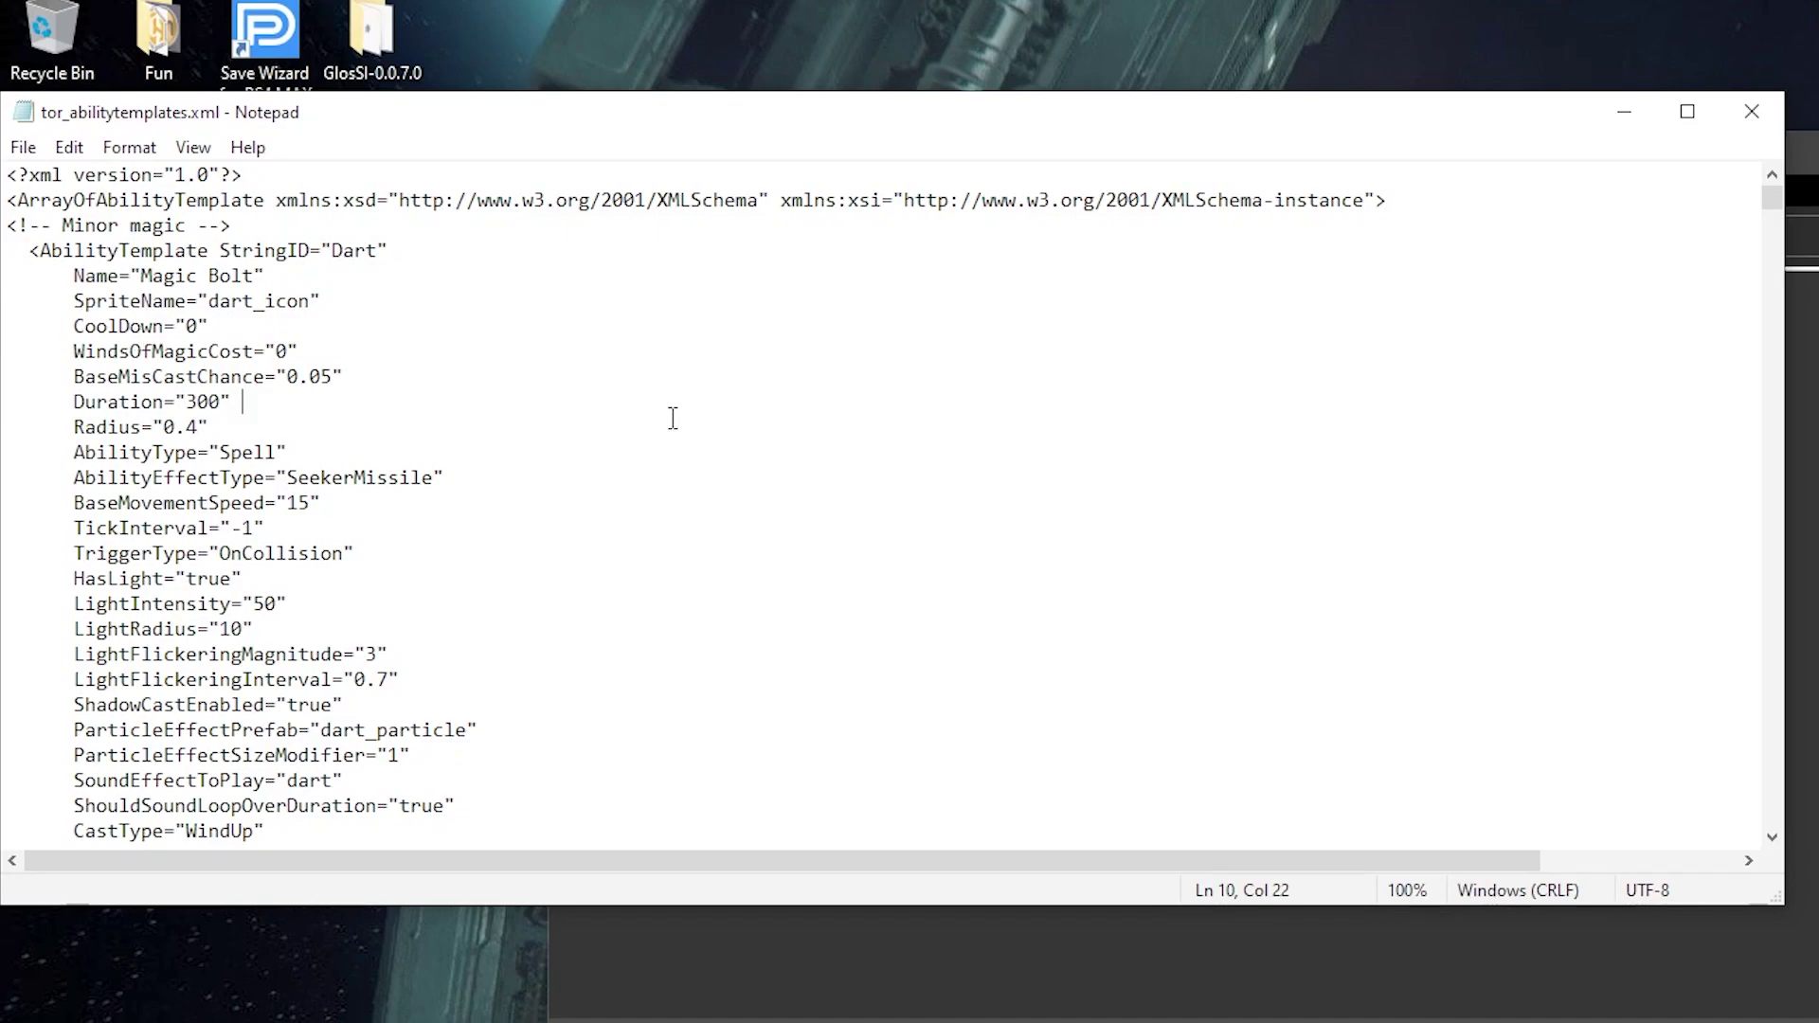
# Search downward through the file for CoolDown, stepping through the matches from Magic Bolt to the Foetid Cloud template.
pyautogui.hotkey('ctrl', 'f')
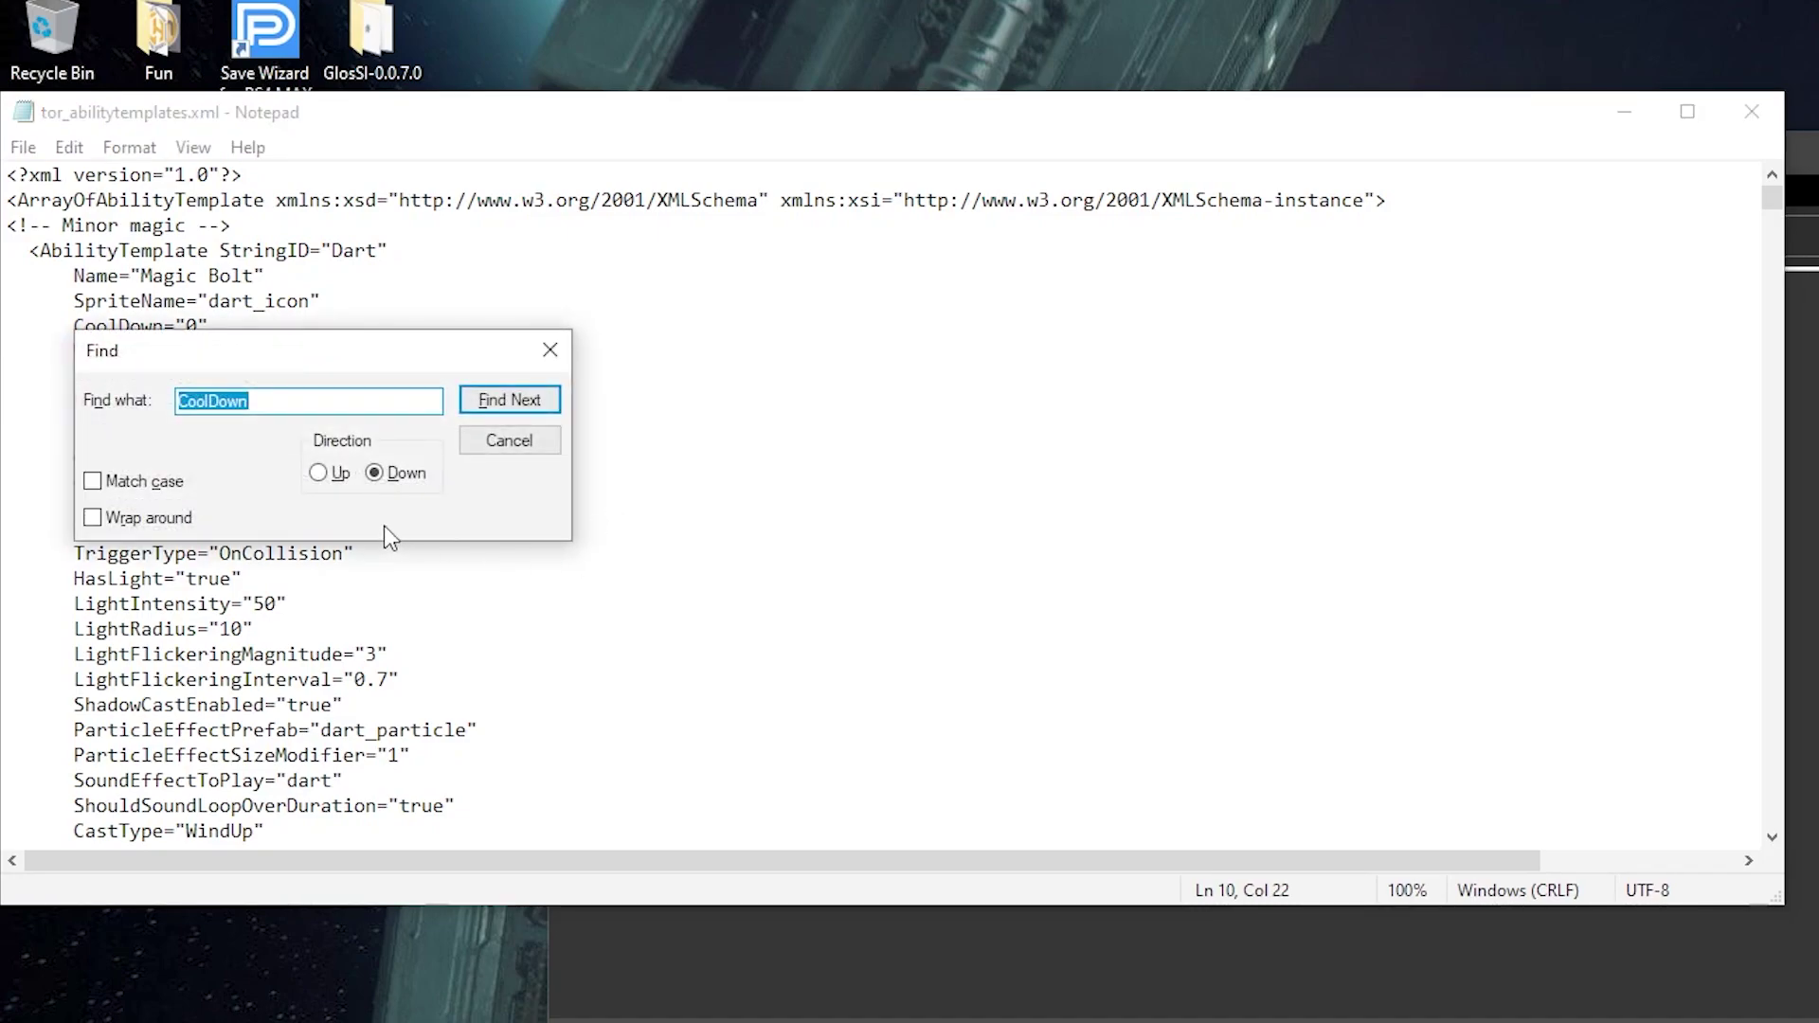
pyautogui.moveTo(317, 348); pyautogui.dragTo(652, 294)
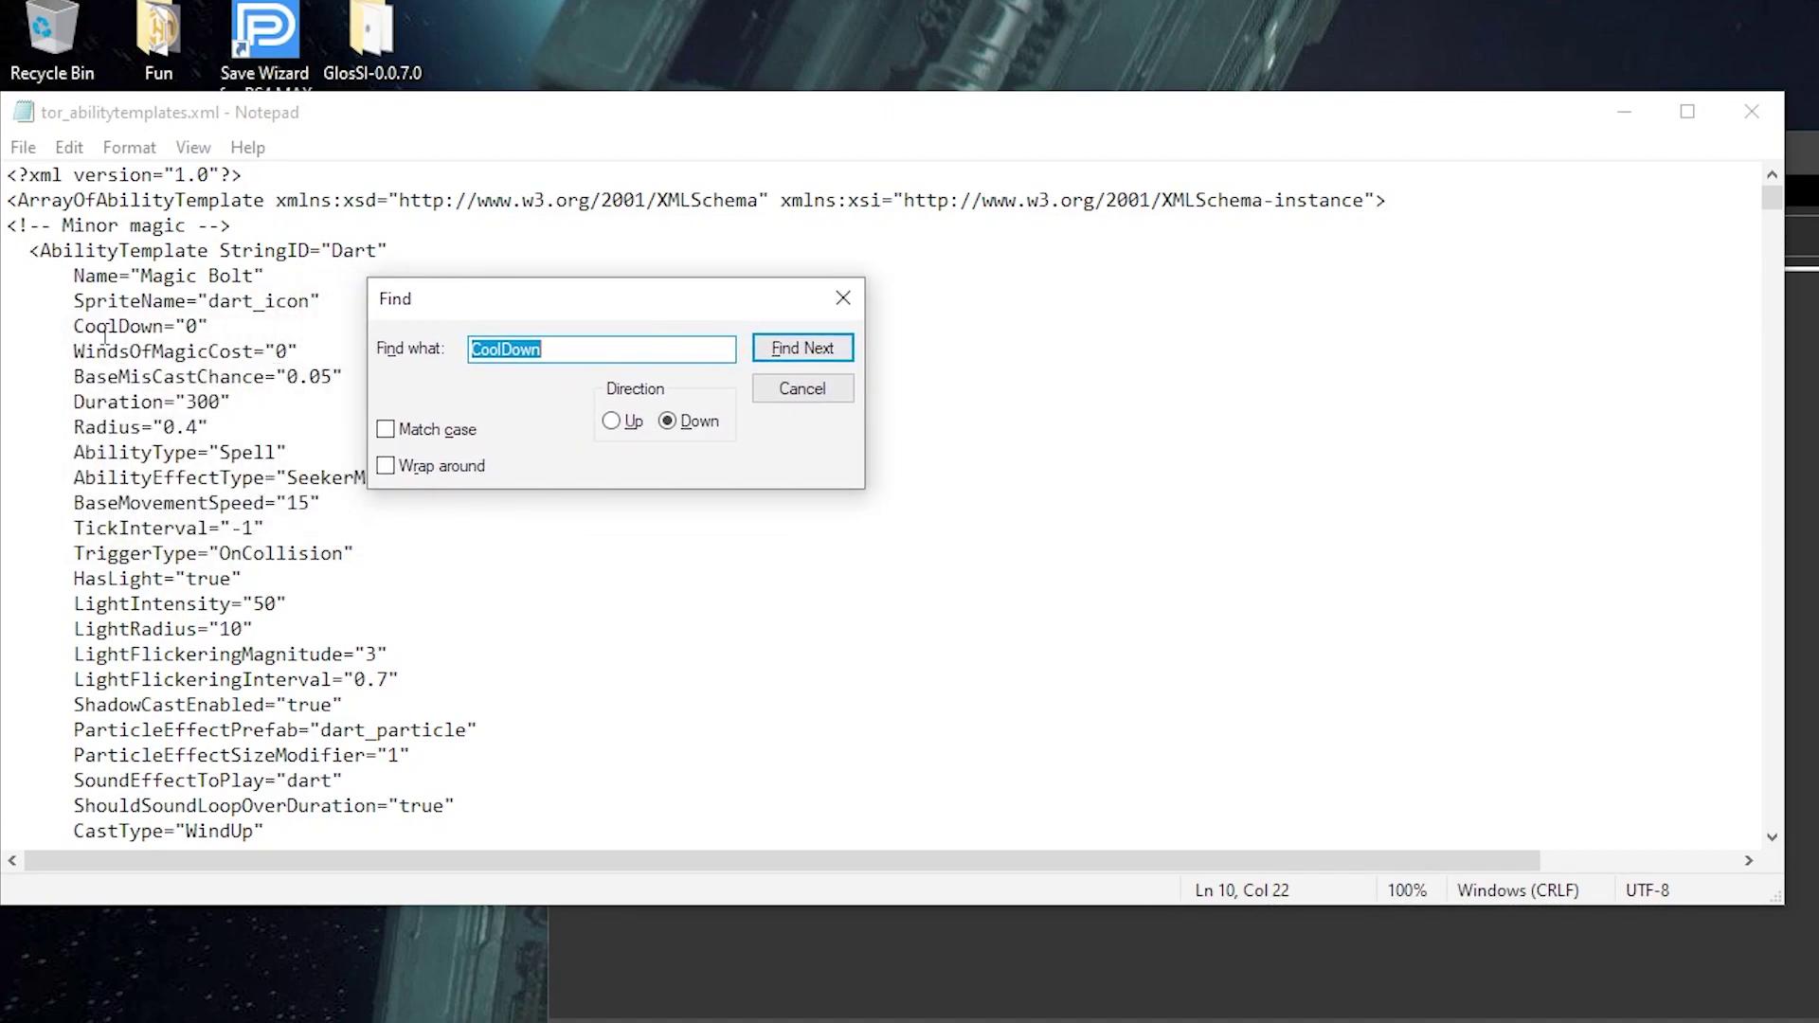
pyautogui.moveTo(75, 328); pyautogui.dragTo(163, 326)
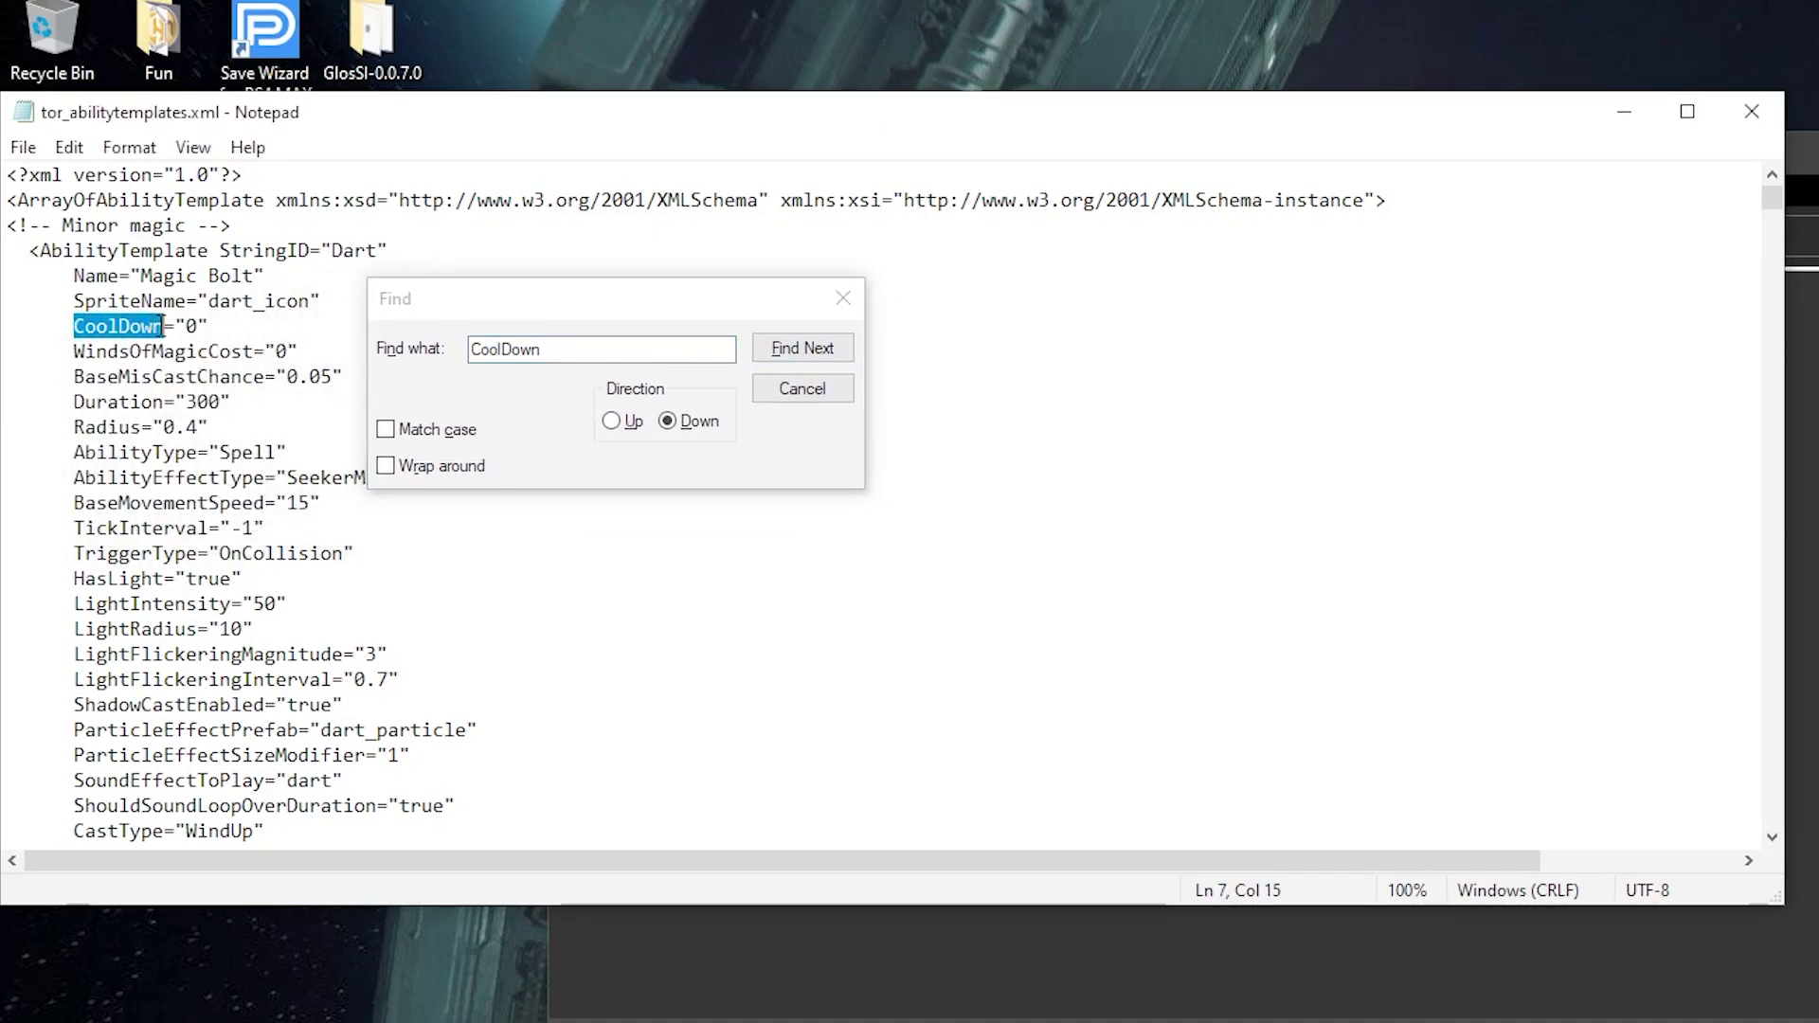
pyautogui.click(575, 358)
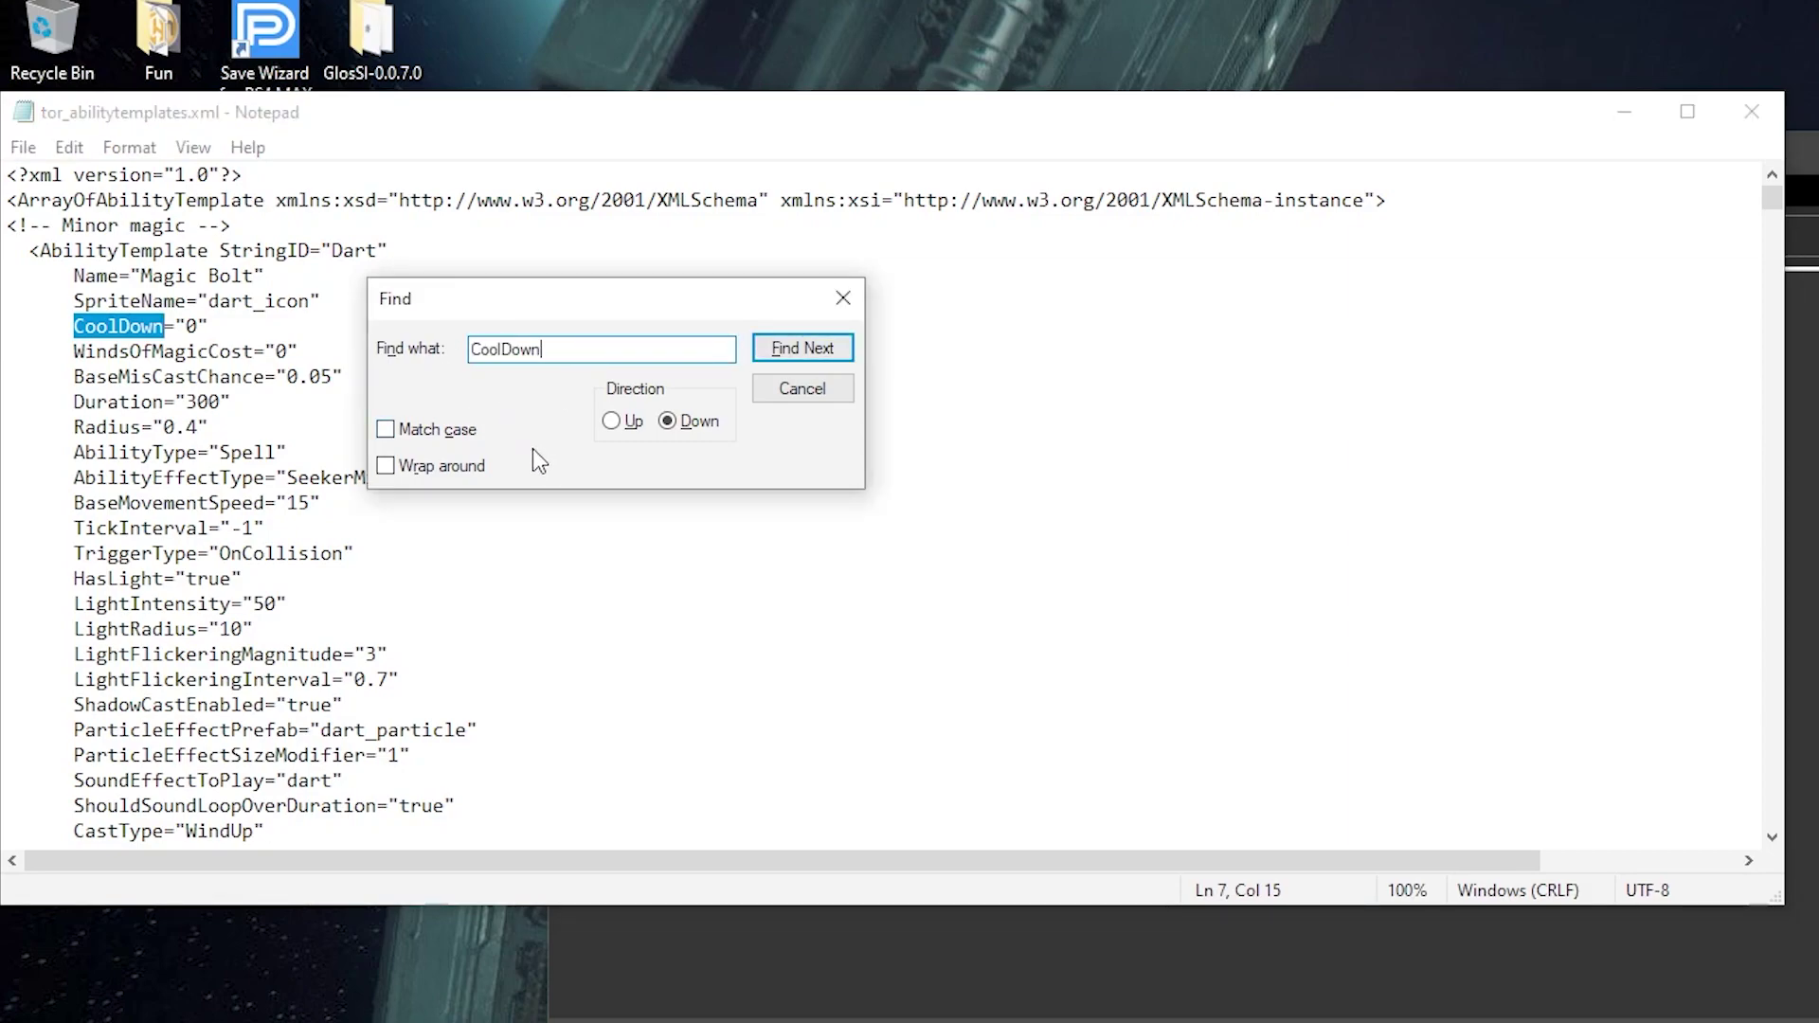
pyautogui.click(195, 326)
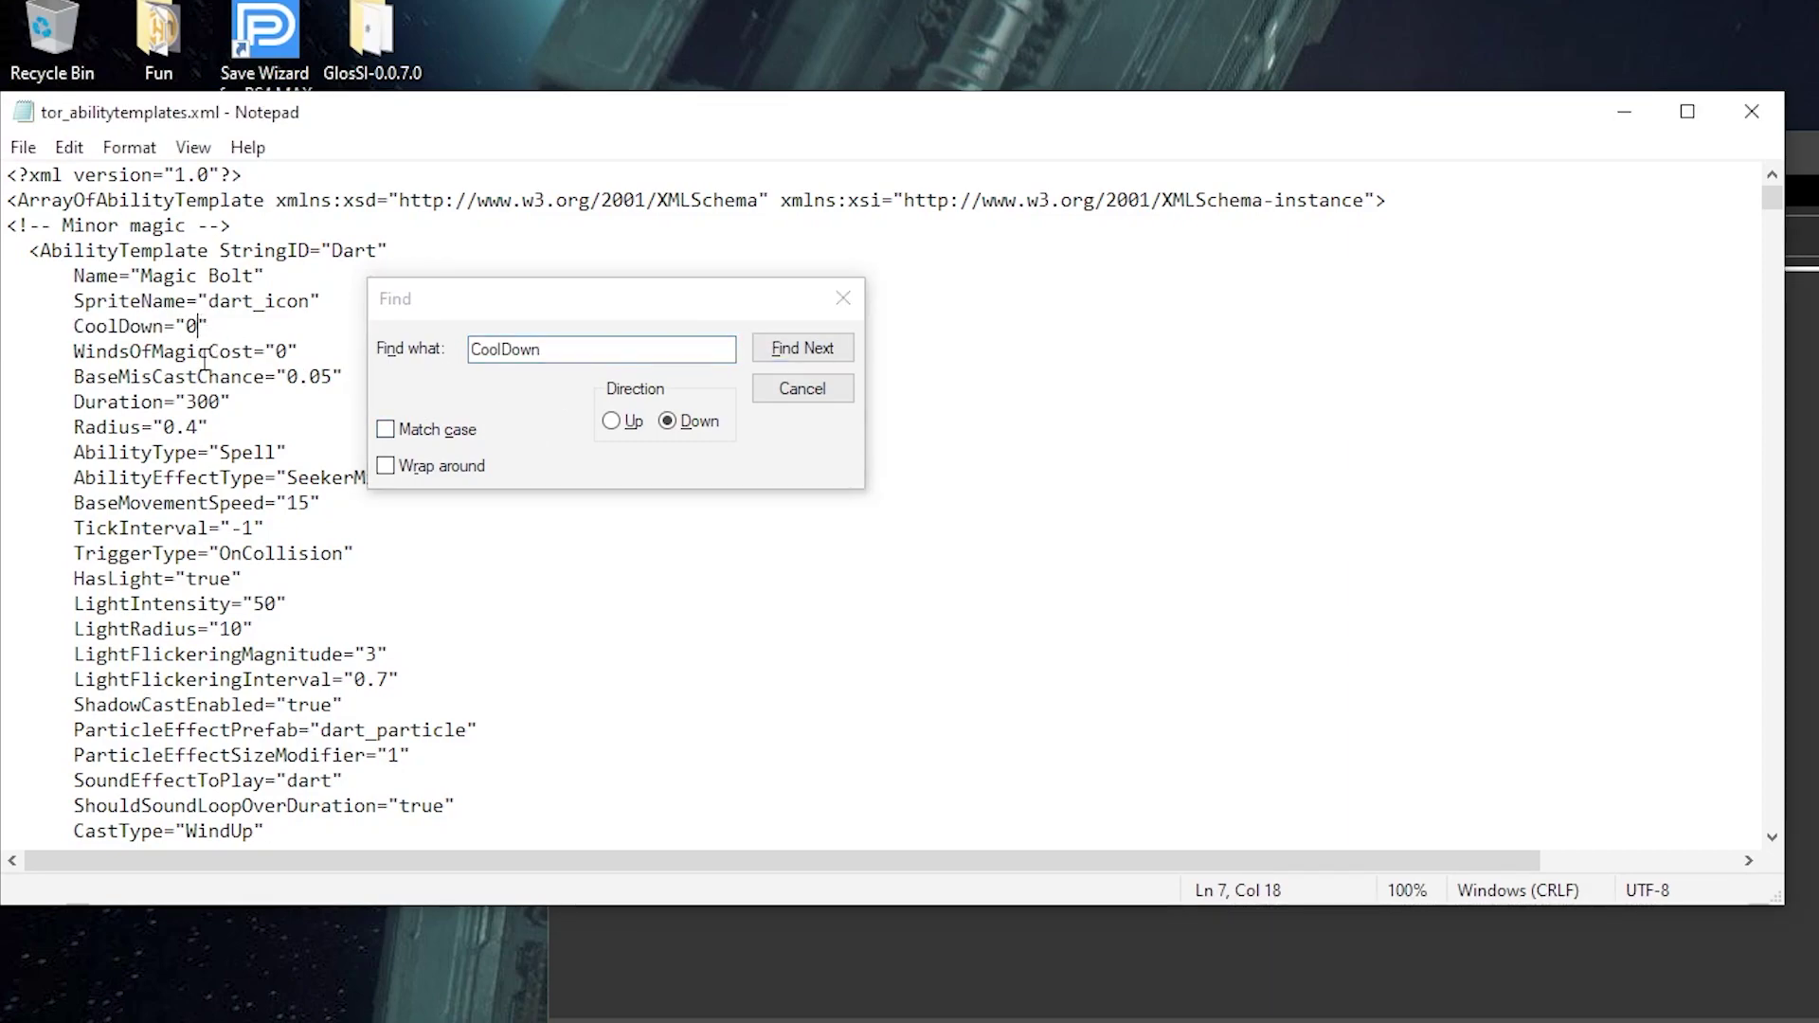
pyautogui.click(804, 349)
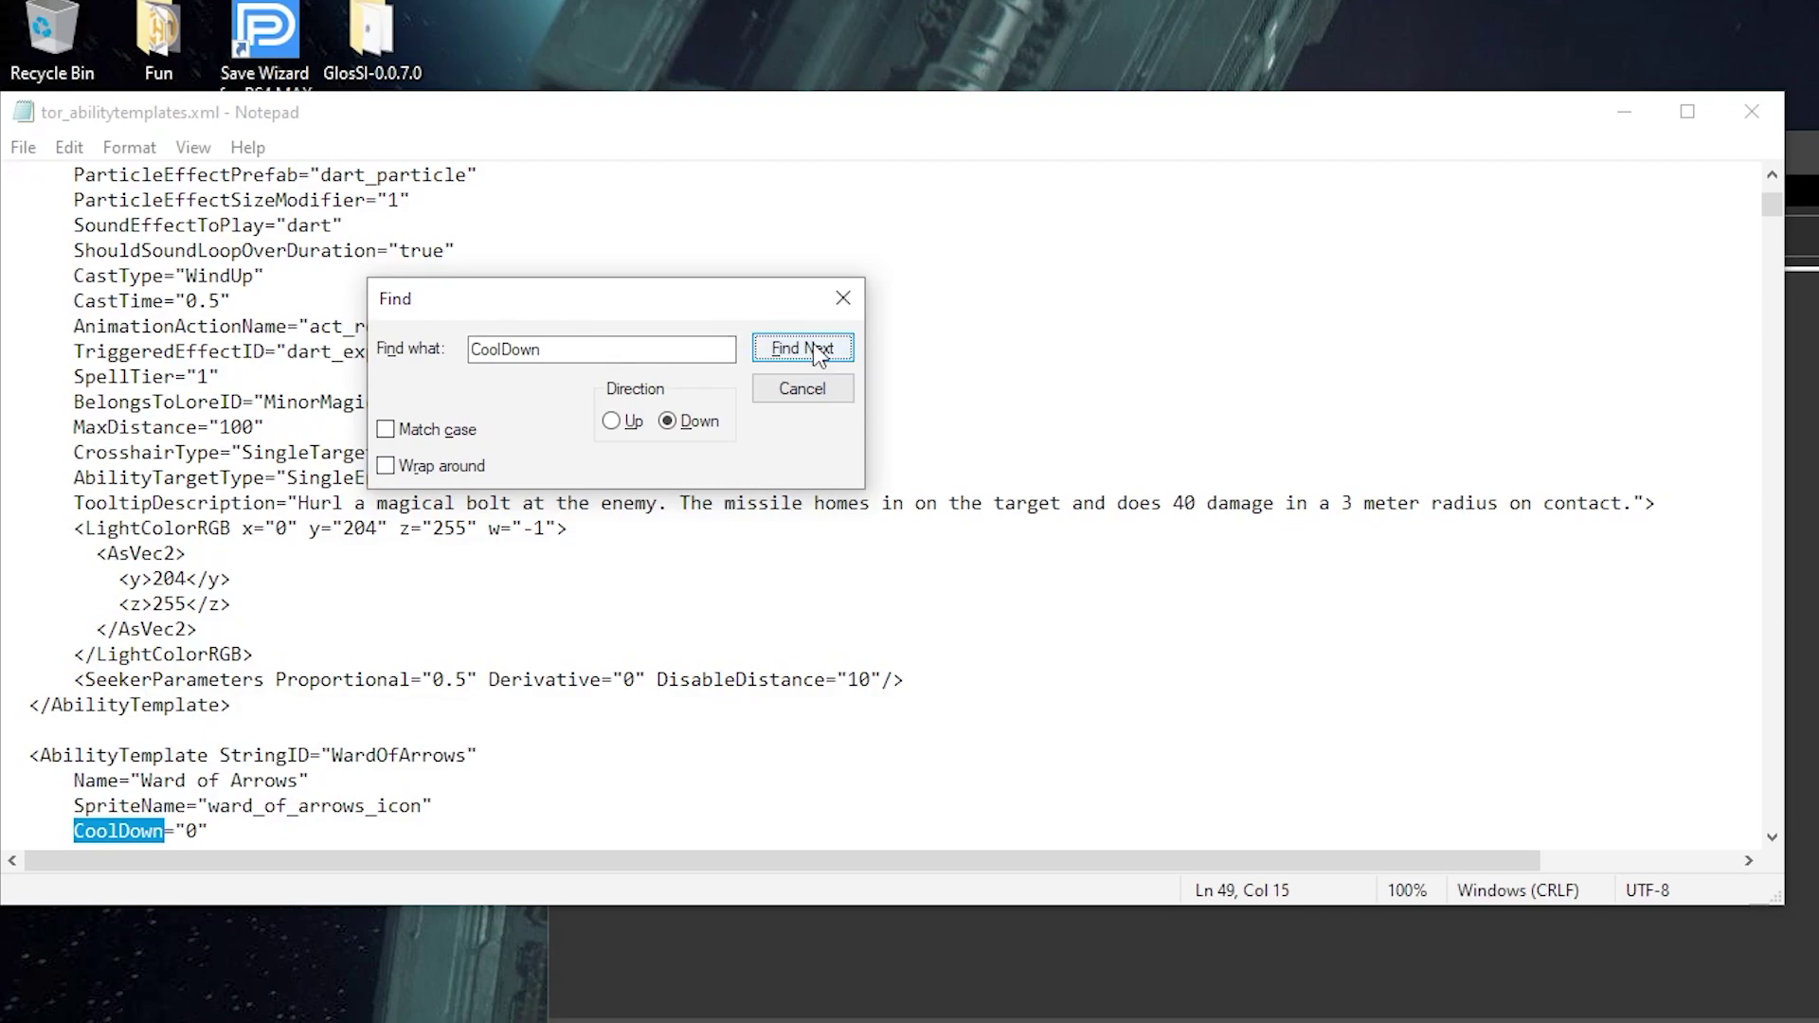
pyautogui.press('Return')
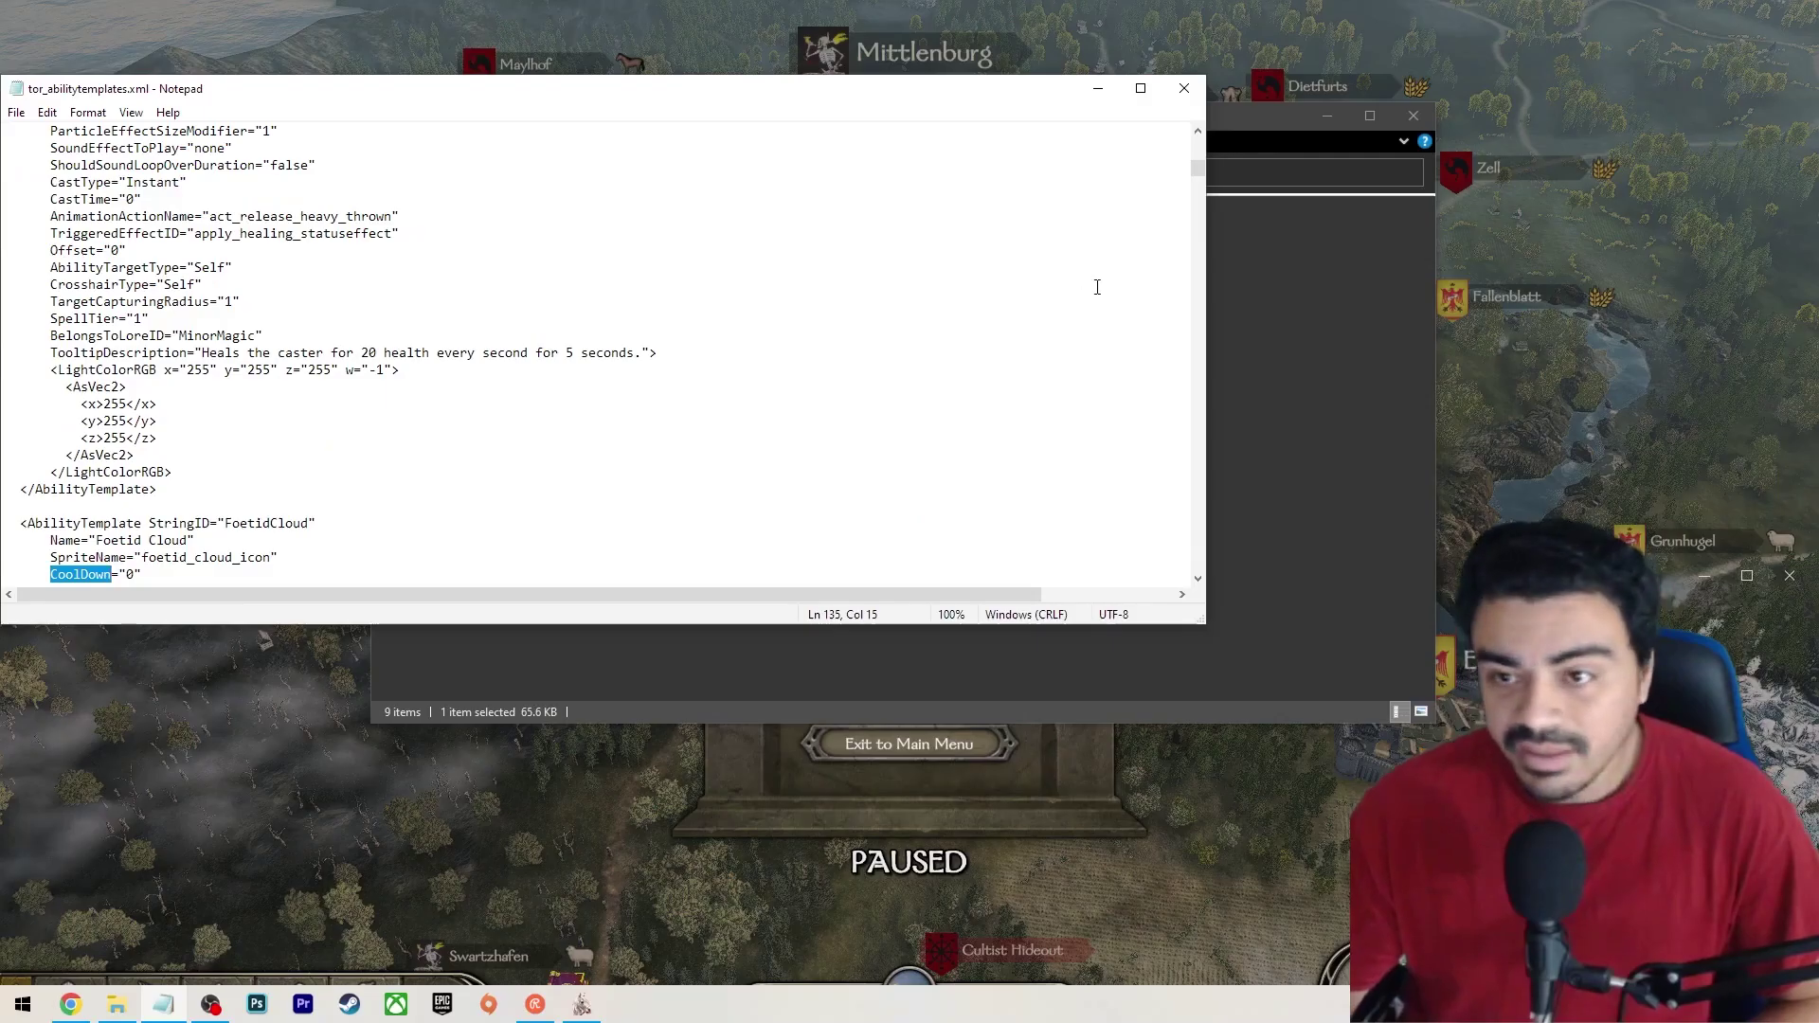
# Close the ability templates file and the tor_custom_xmls folder, then resume the Bannerlord campaign map.
pyautogui.click(1185, 88)
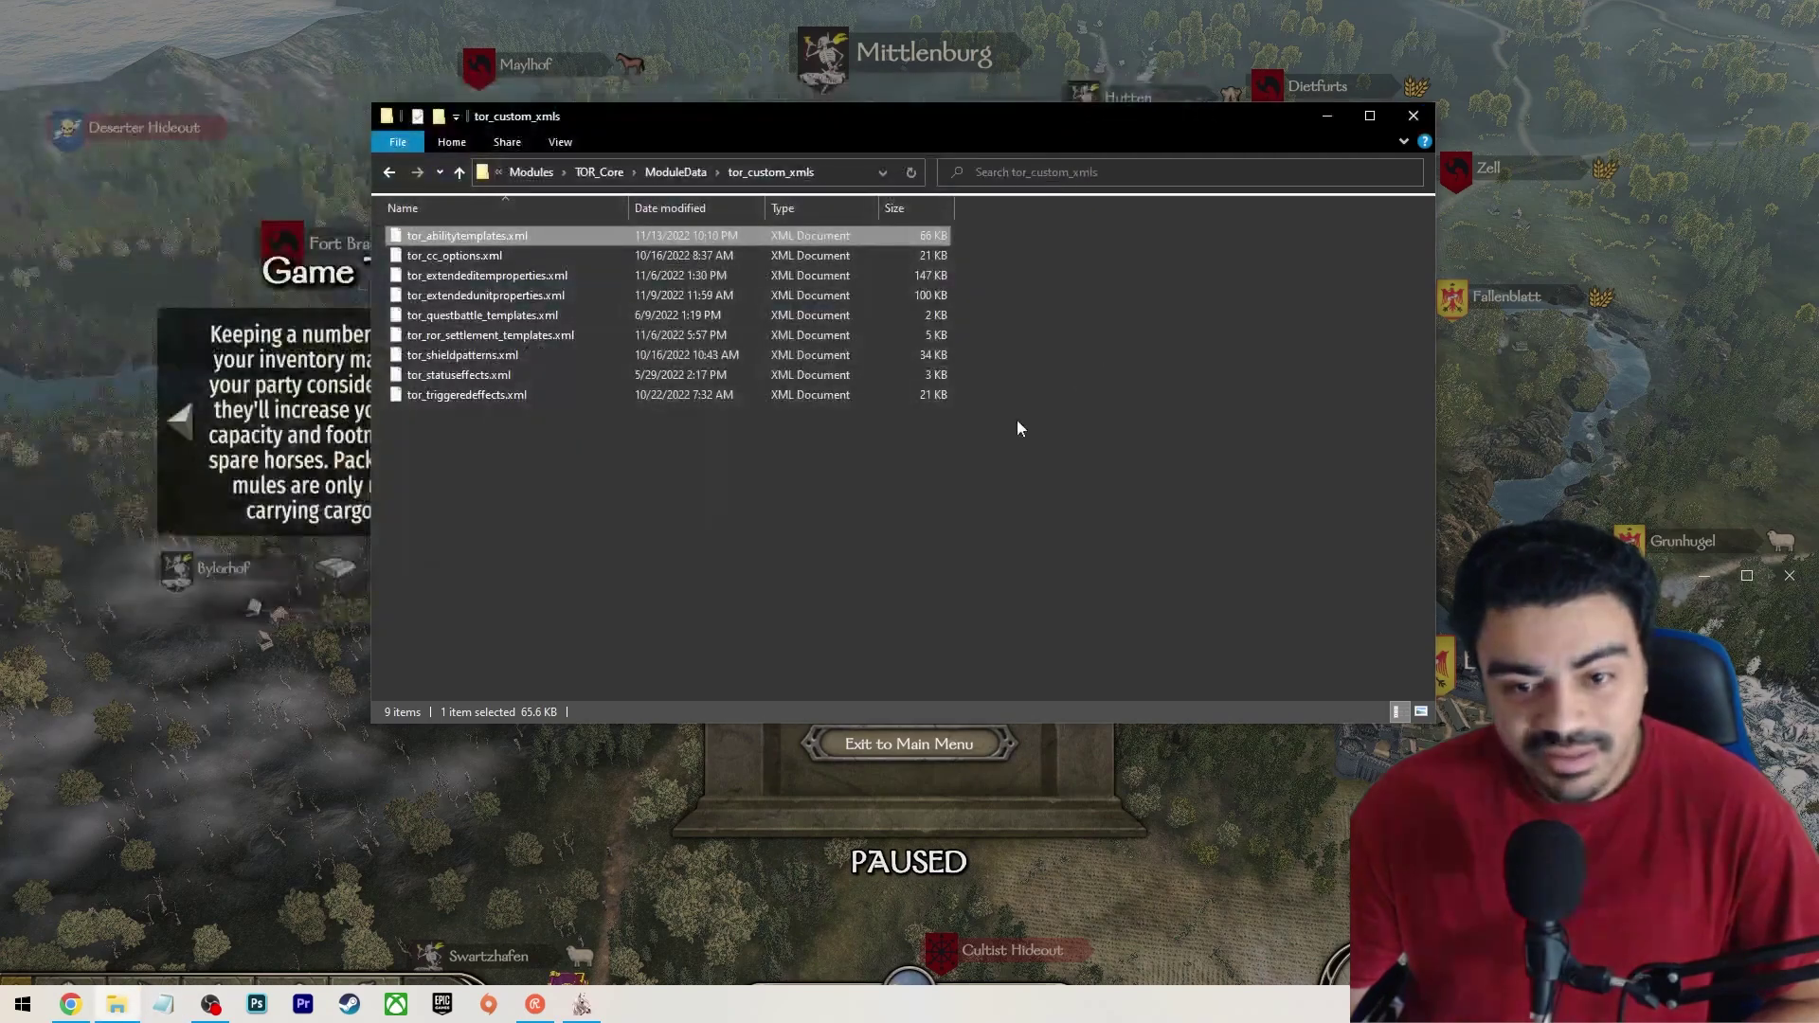
pyautogui.click(1413, 116)
pyautogui.press('Escape')
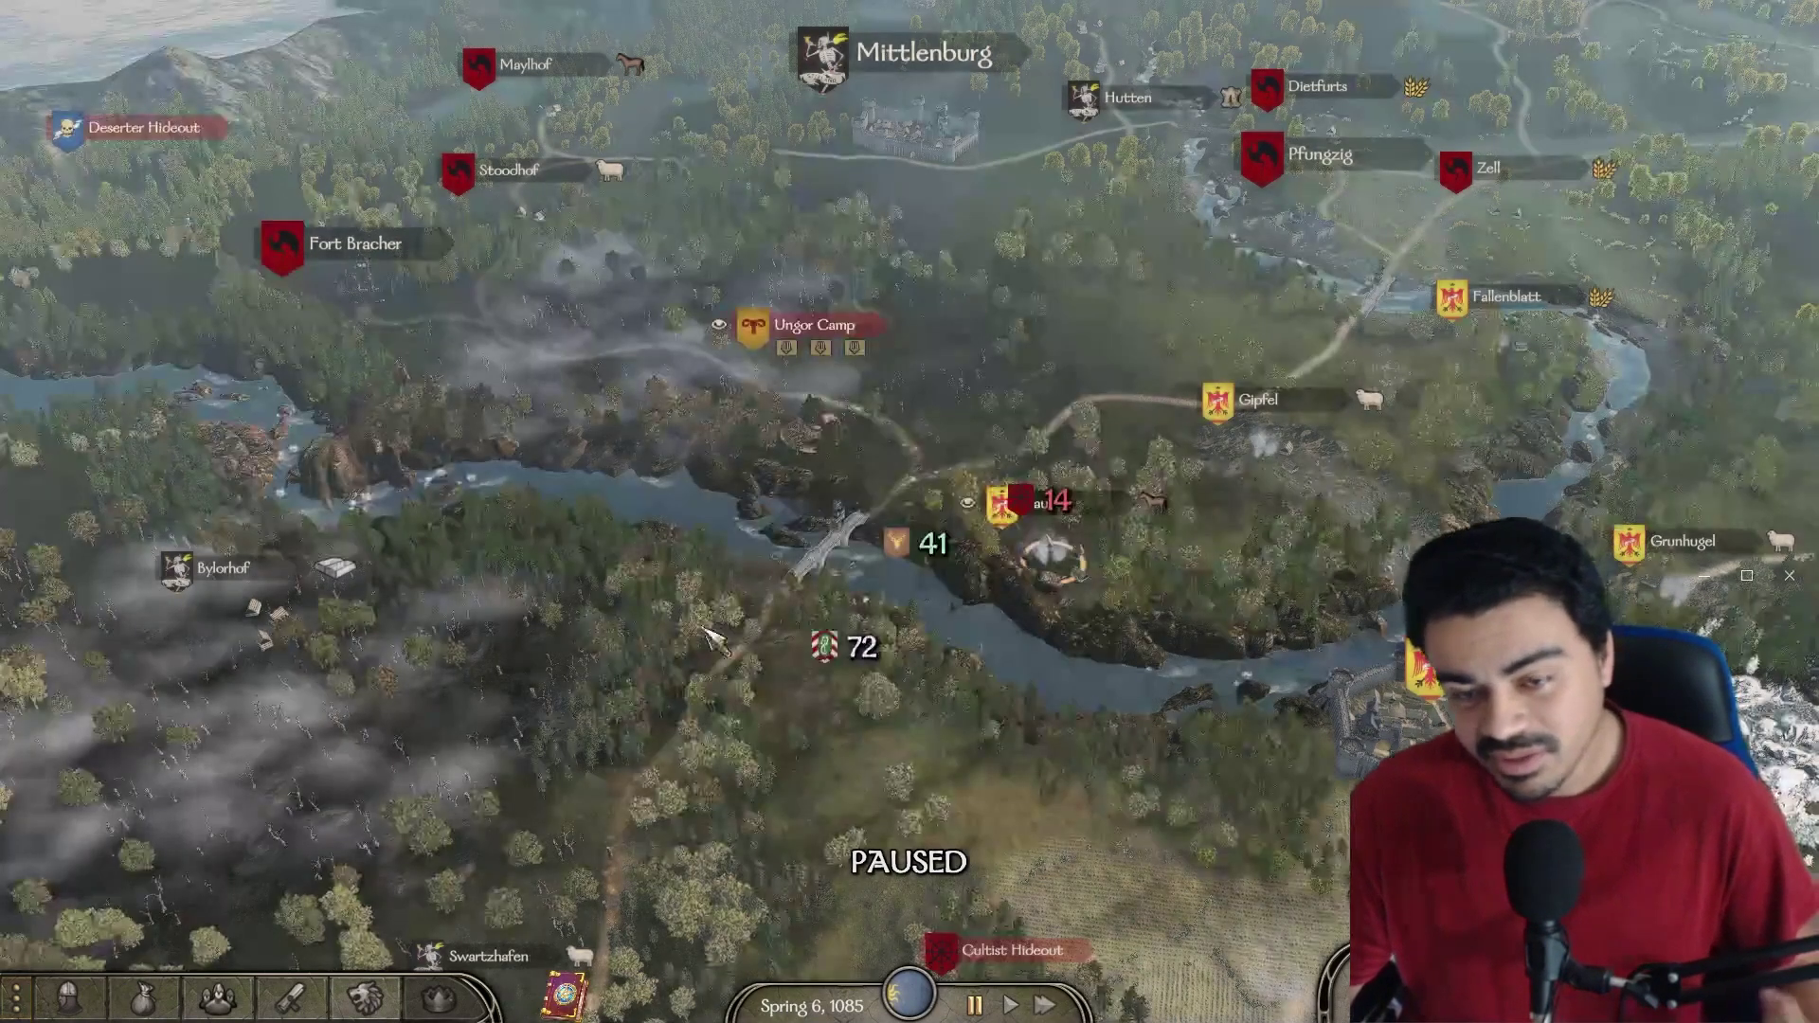
# Move the party toward the enemy band near Haukern, redirect it to the bridge, and head south across the river.
pyautogui.click(1044, 442)
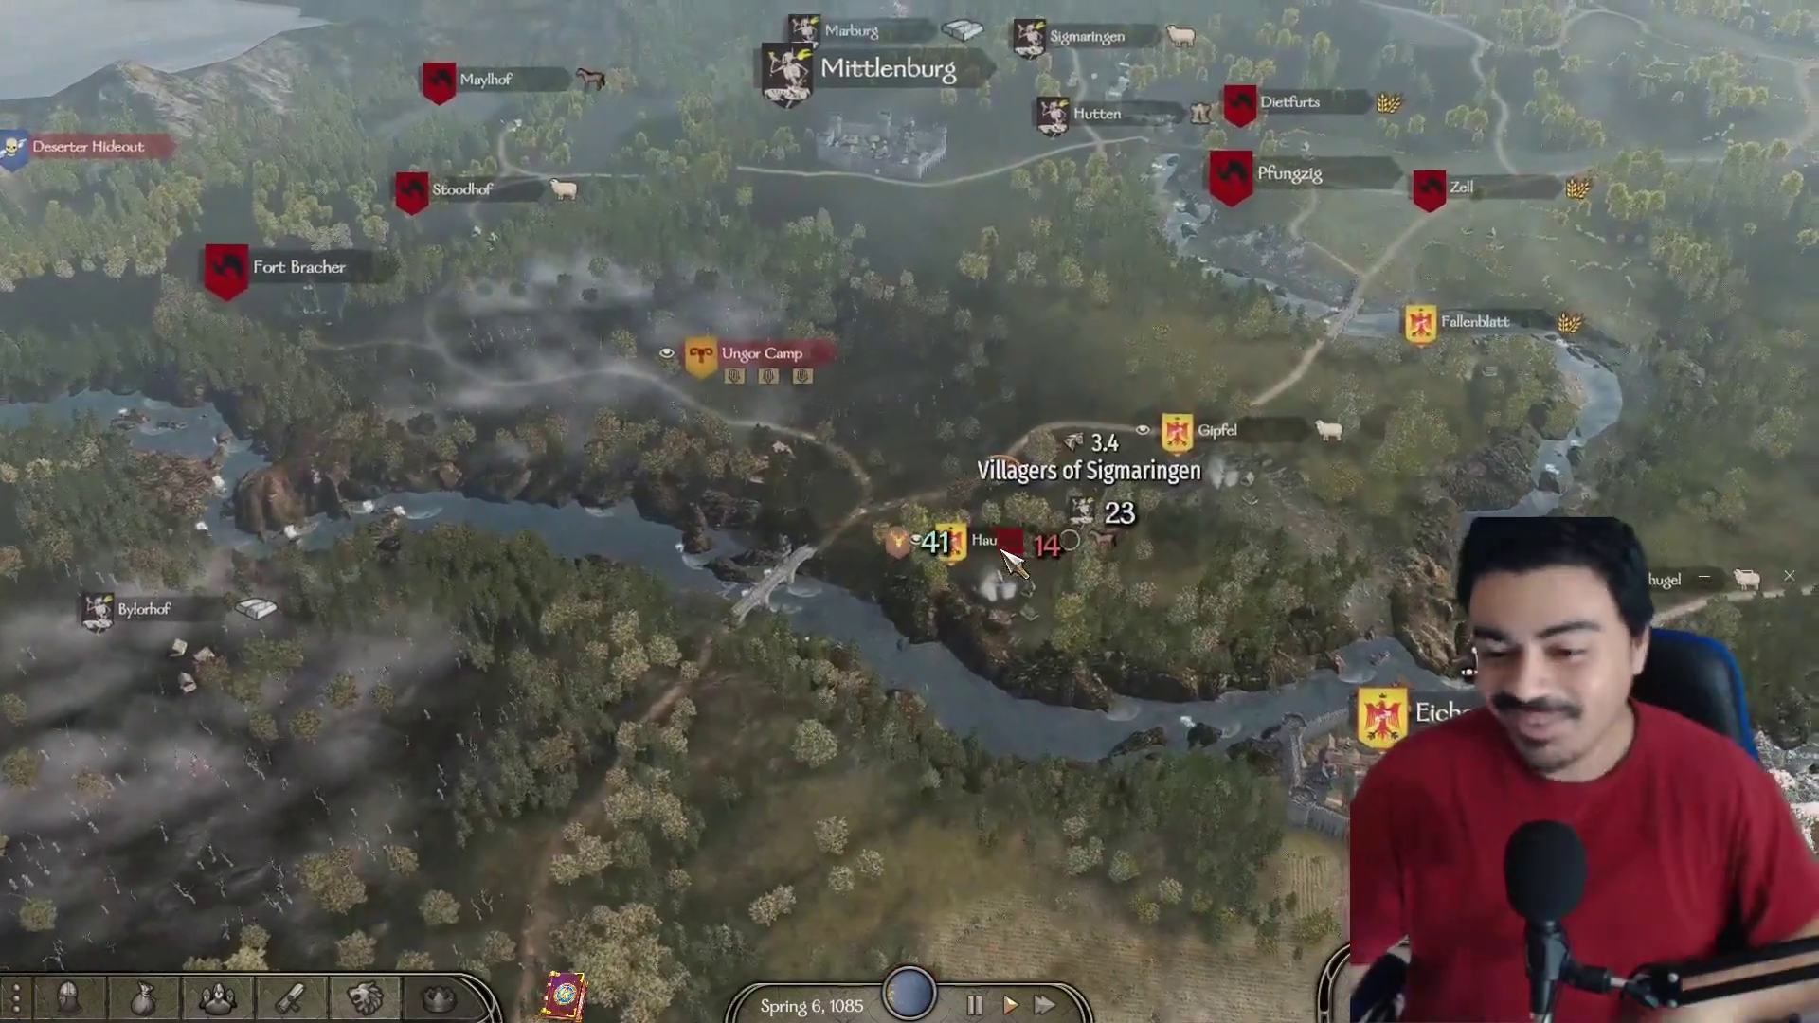
pyautogui.click(853, 507)
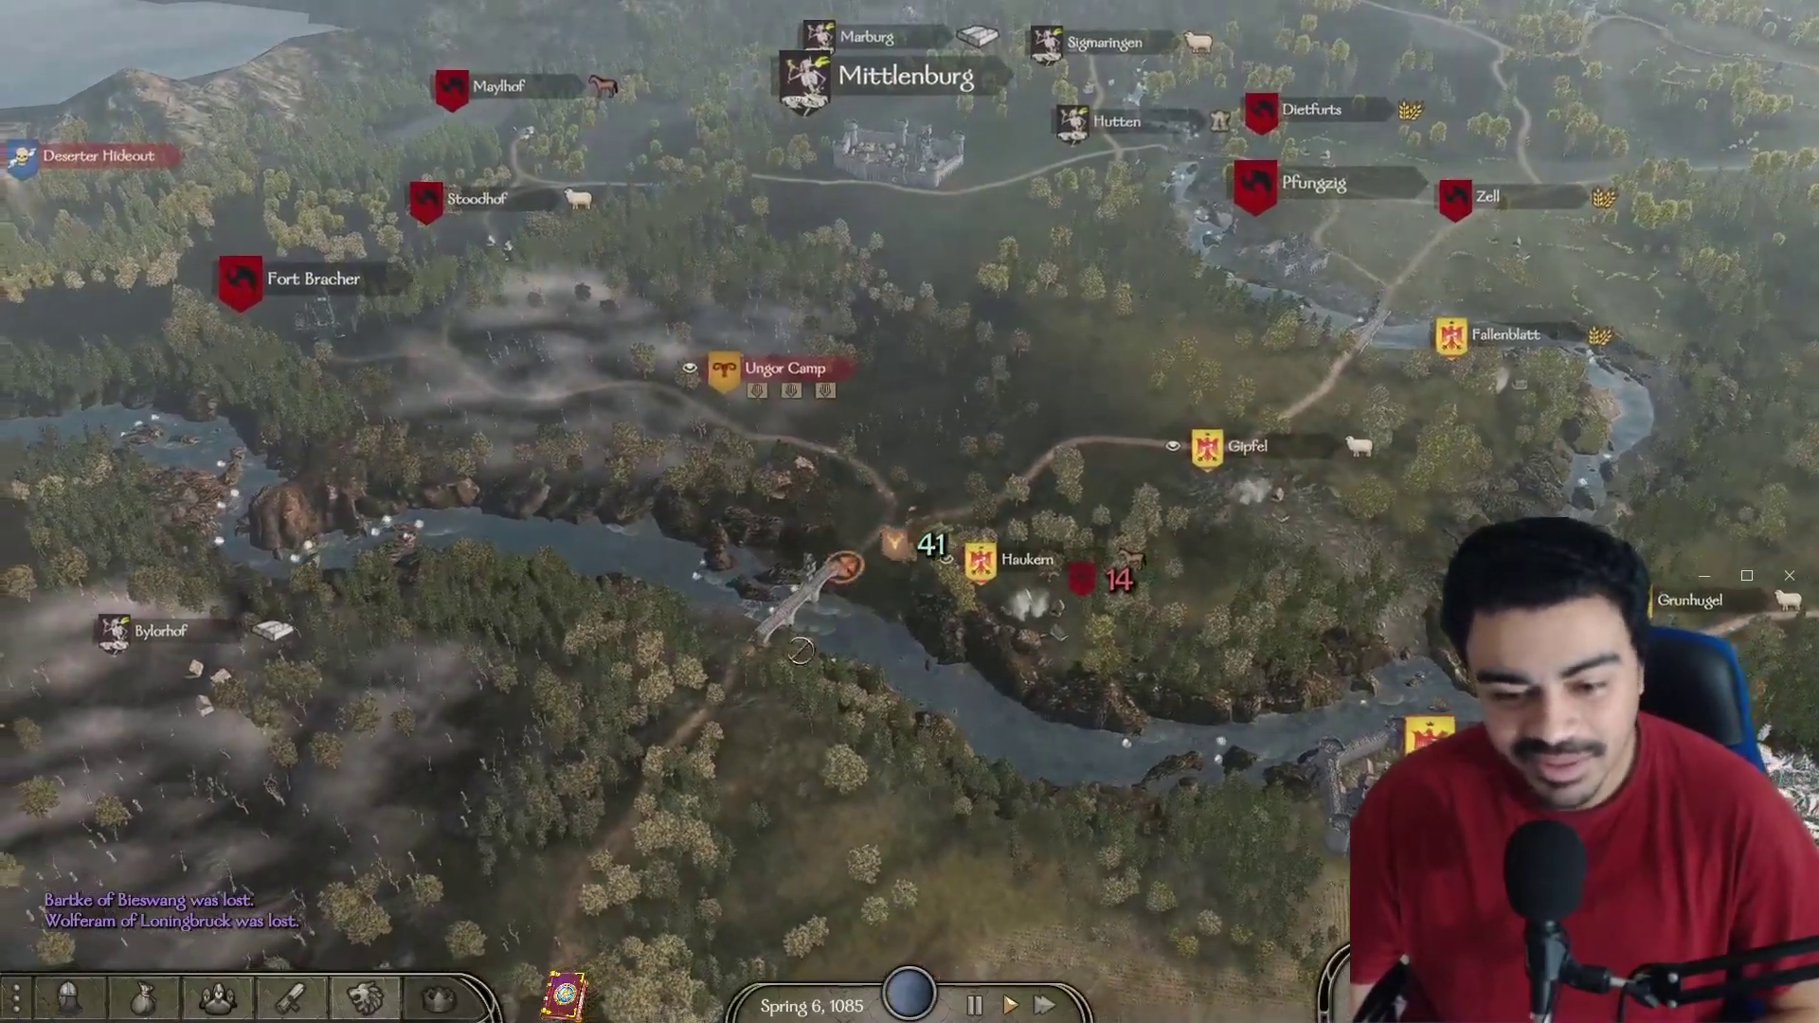
pyautogui.click(777, 744)
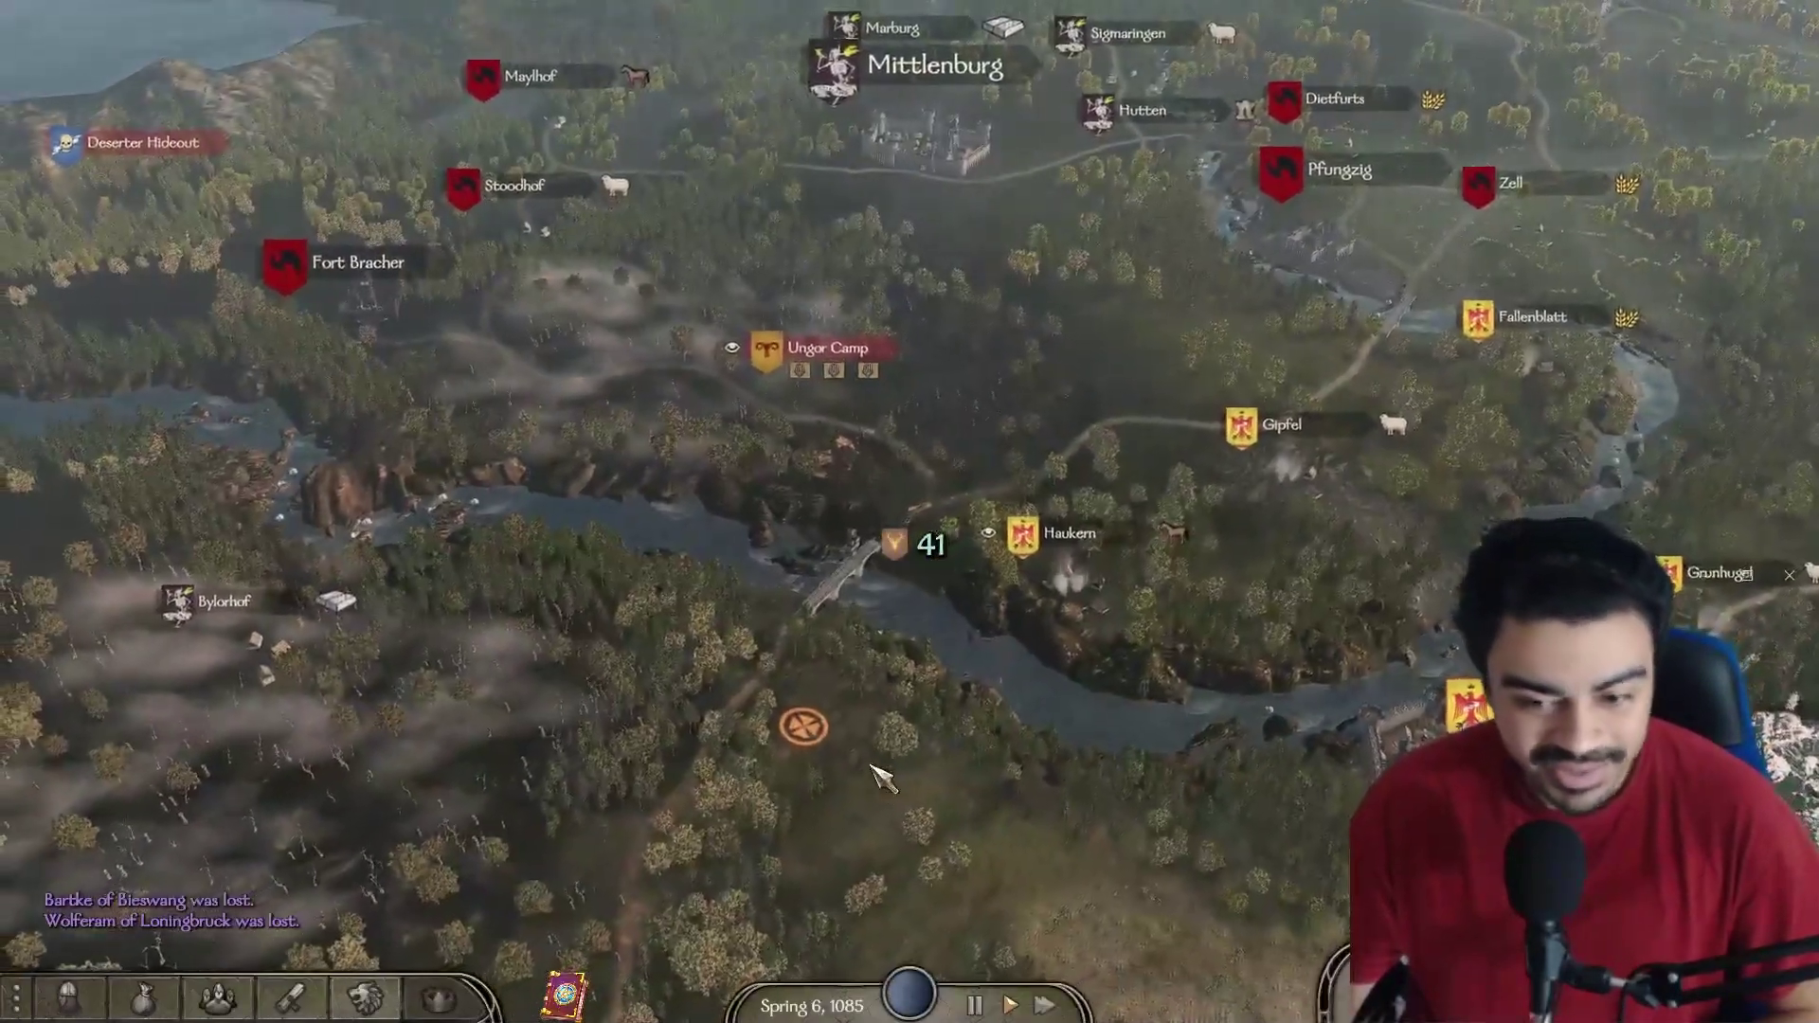
pyautogui.scroll(-2, 884, 820)
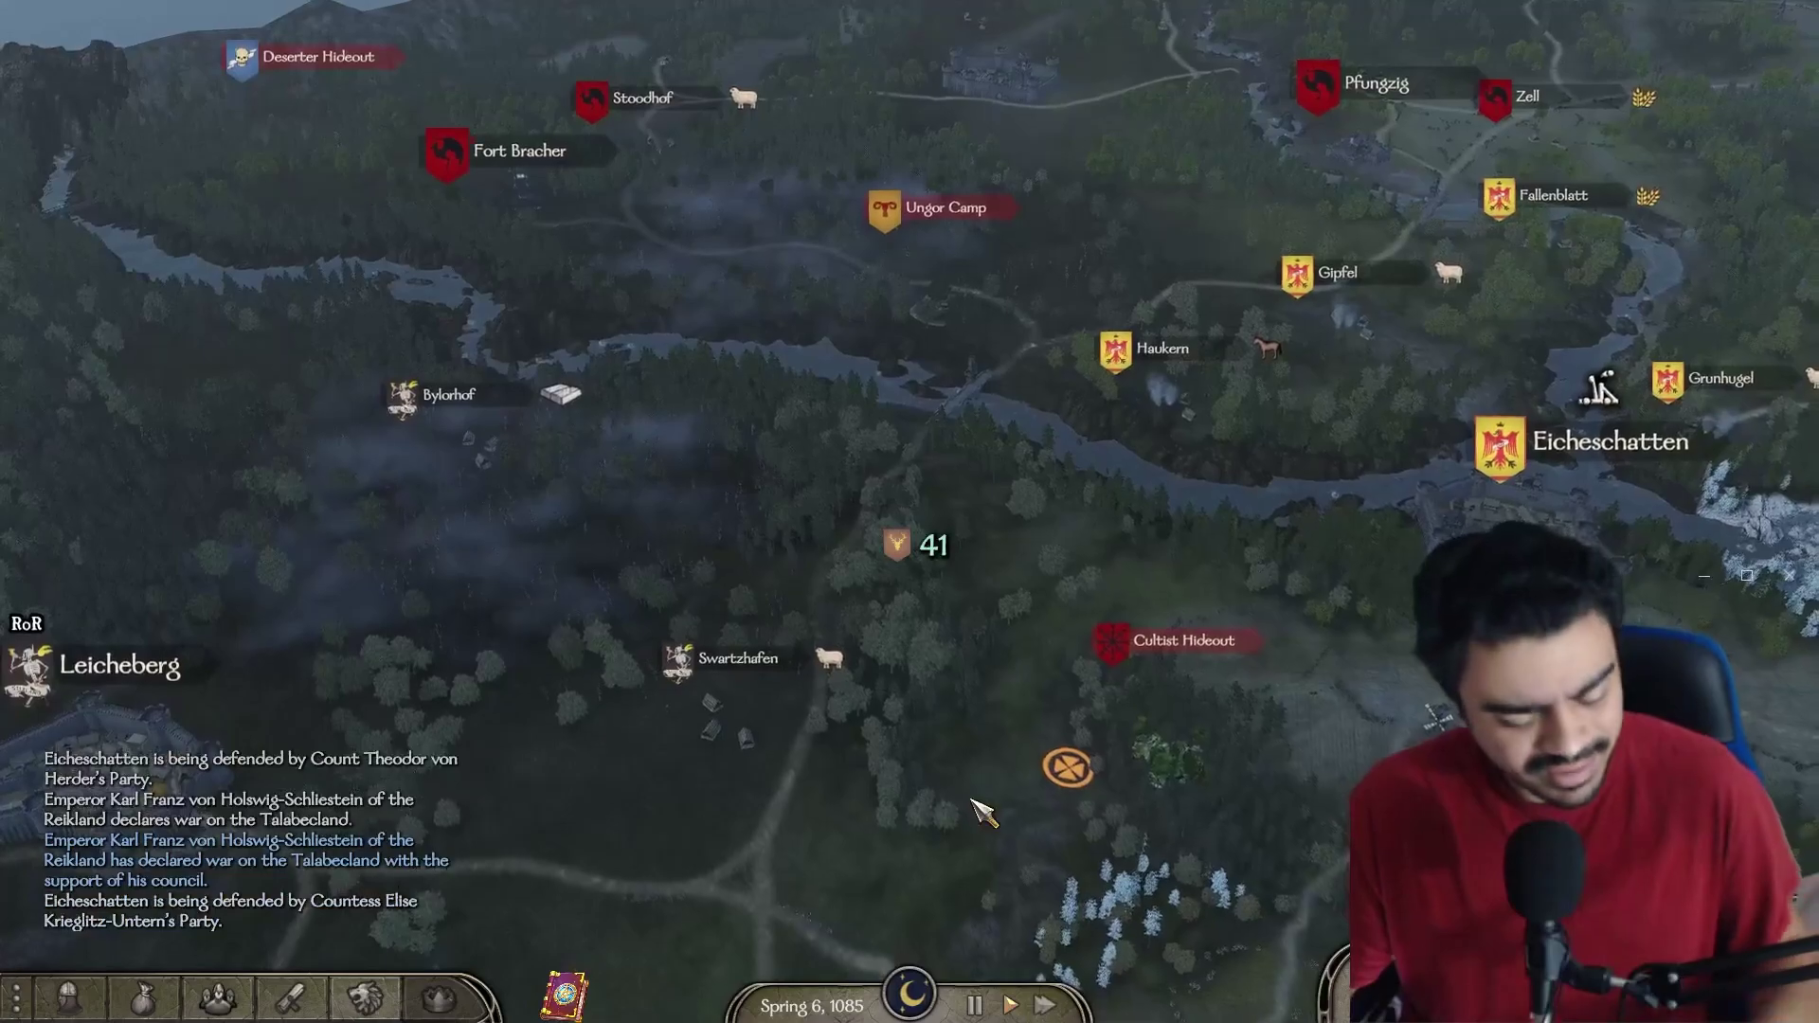
# Travel south past the Cultist Hideout toward Murieste at fast speed, pausing the campaign near the Chaos Cultists.
pyautogui.press('space')
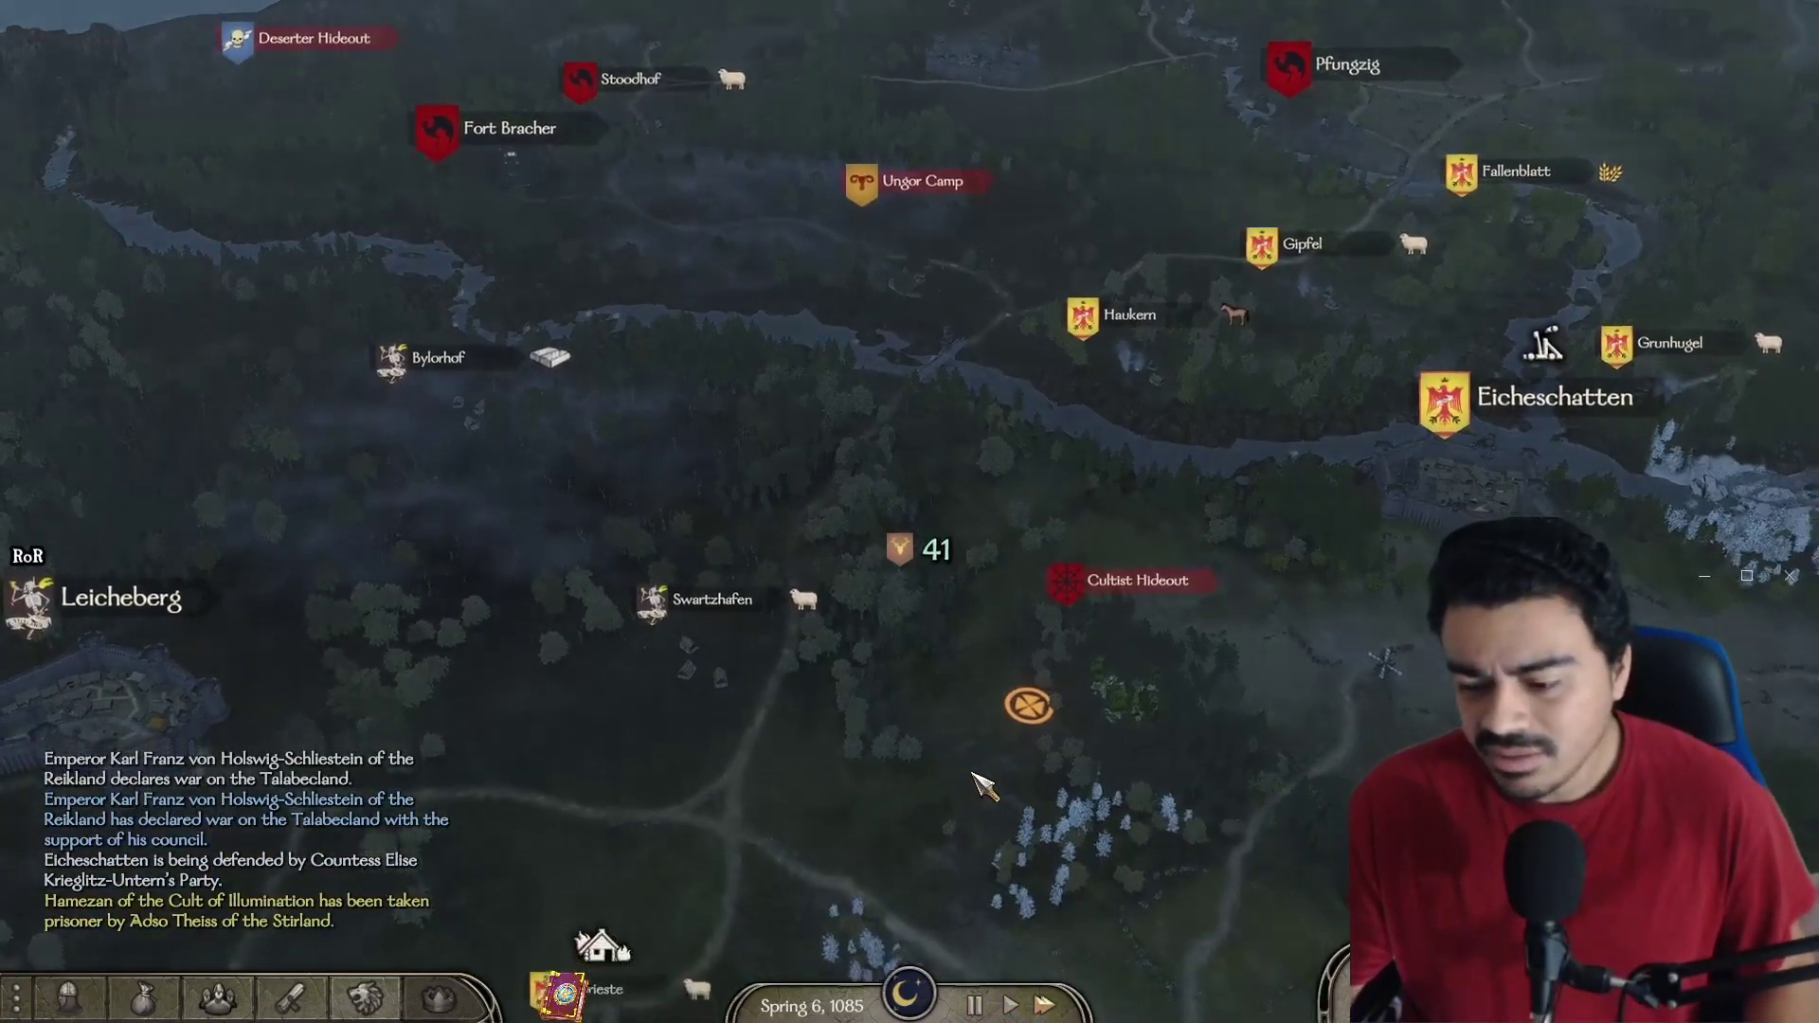
pyautogui.press('space')
pyautogui.doubleClick(928, 716)
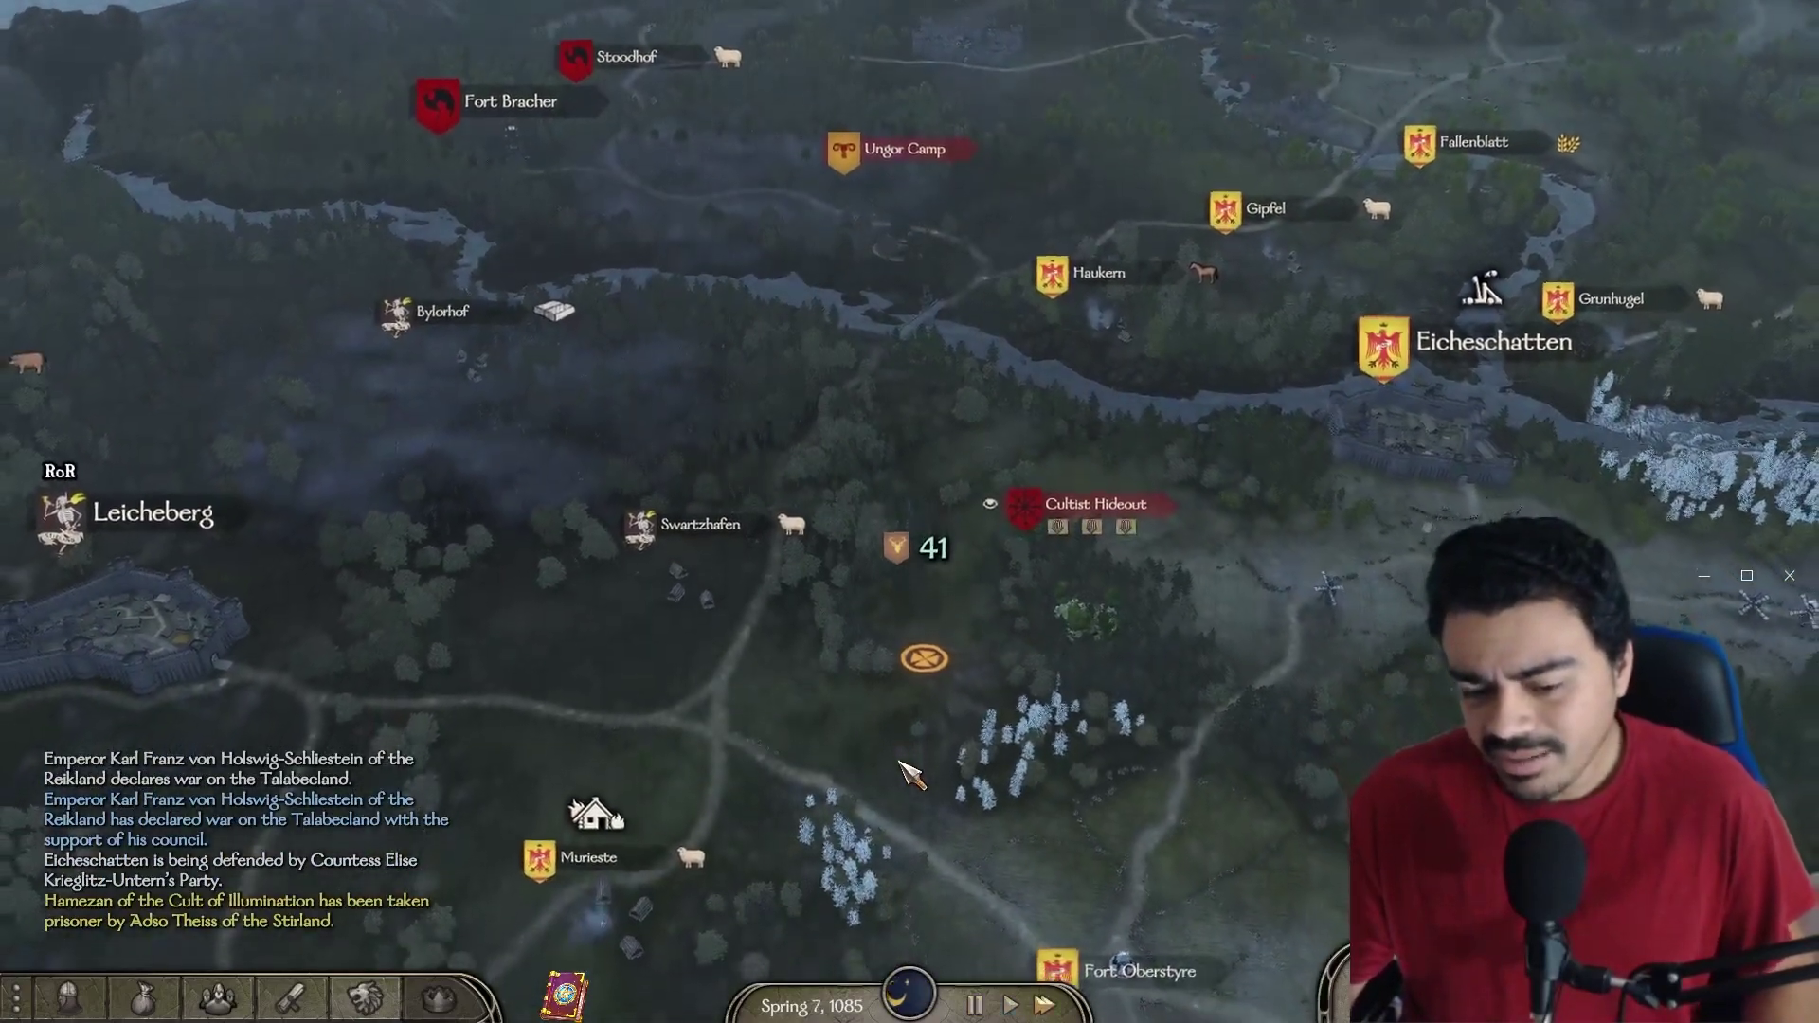
pyautogui.press('space')
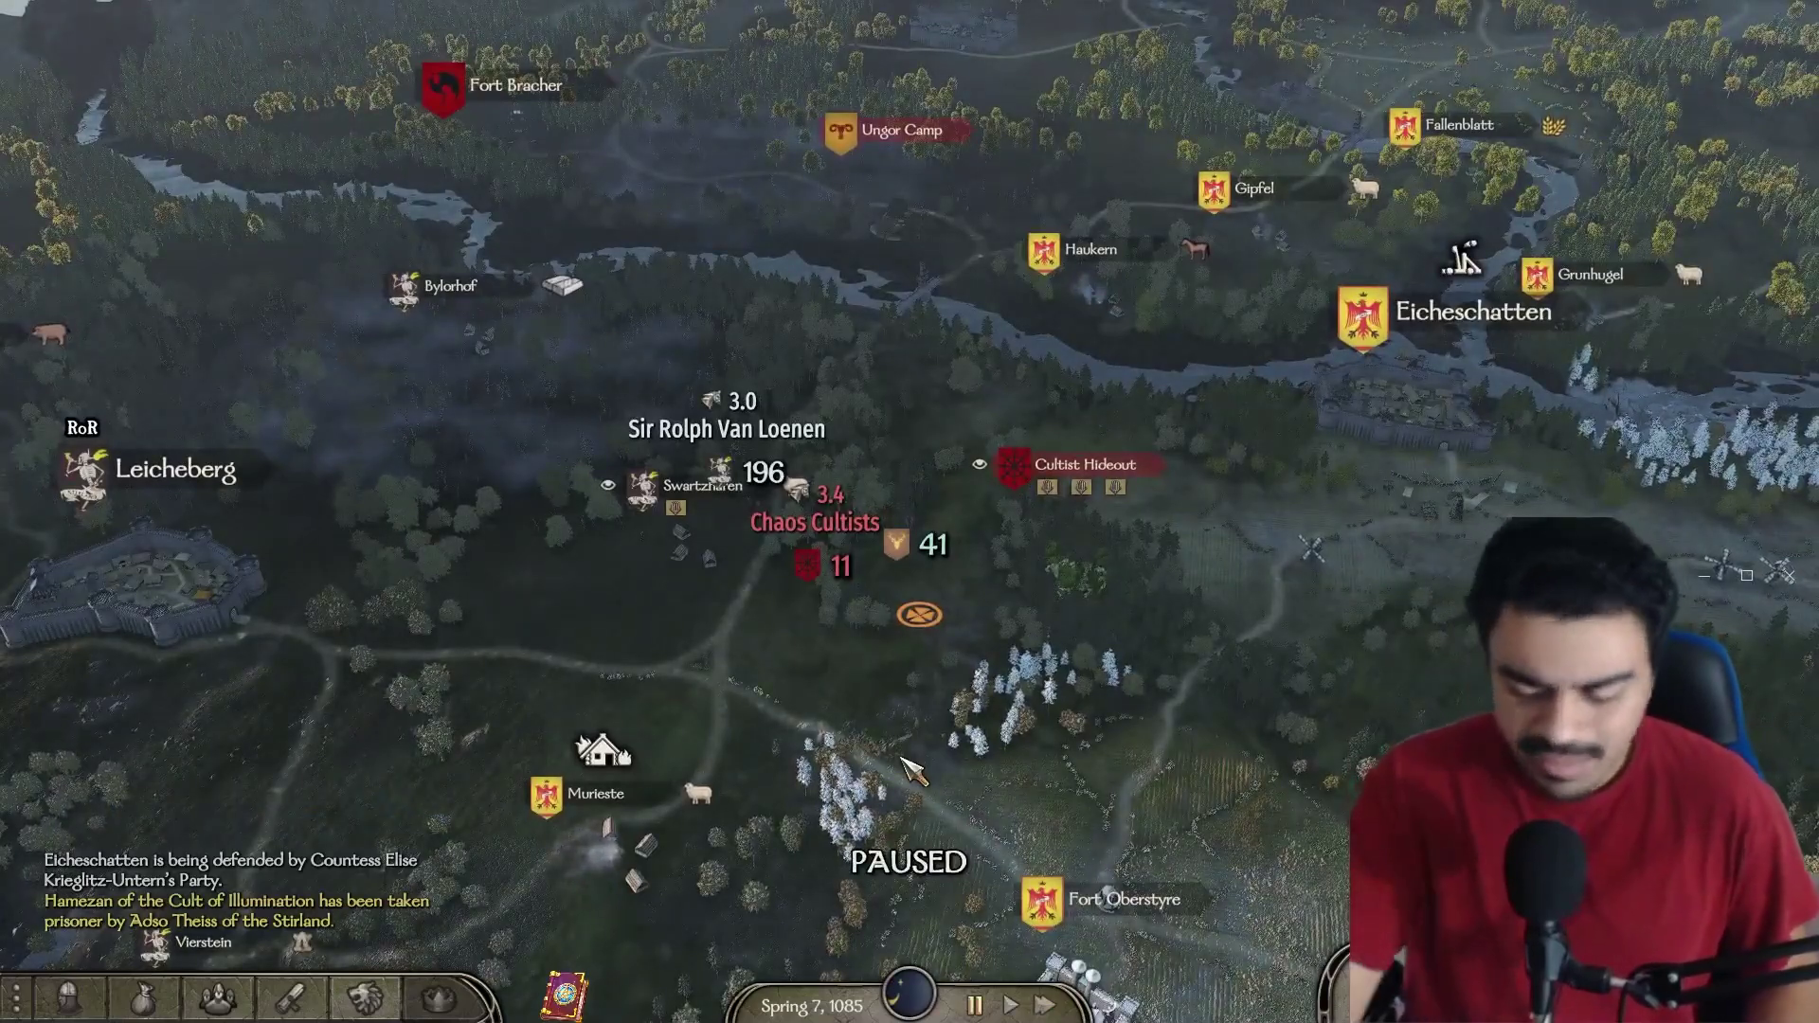
pyautogui.click(750, 710)
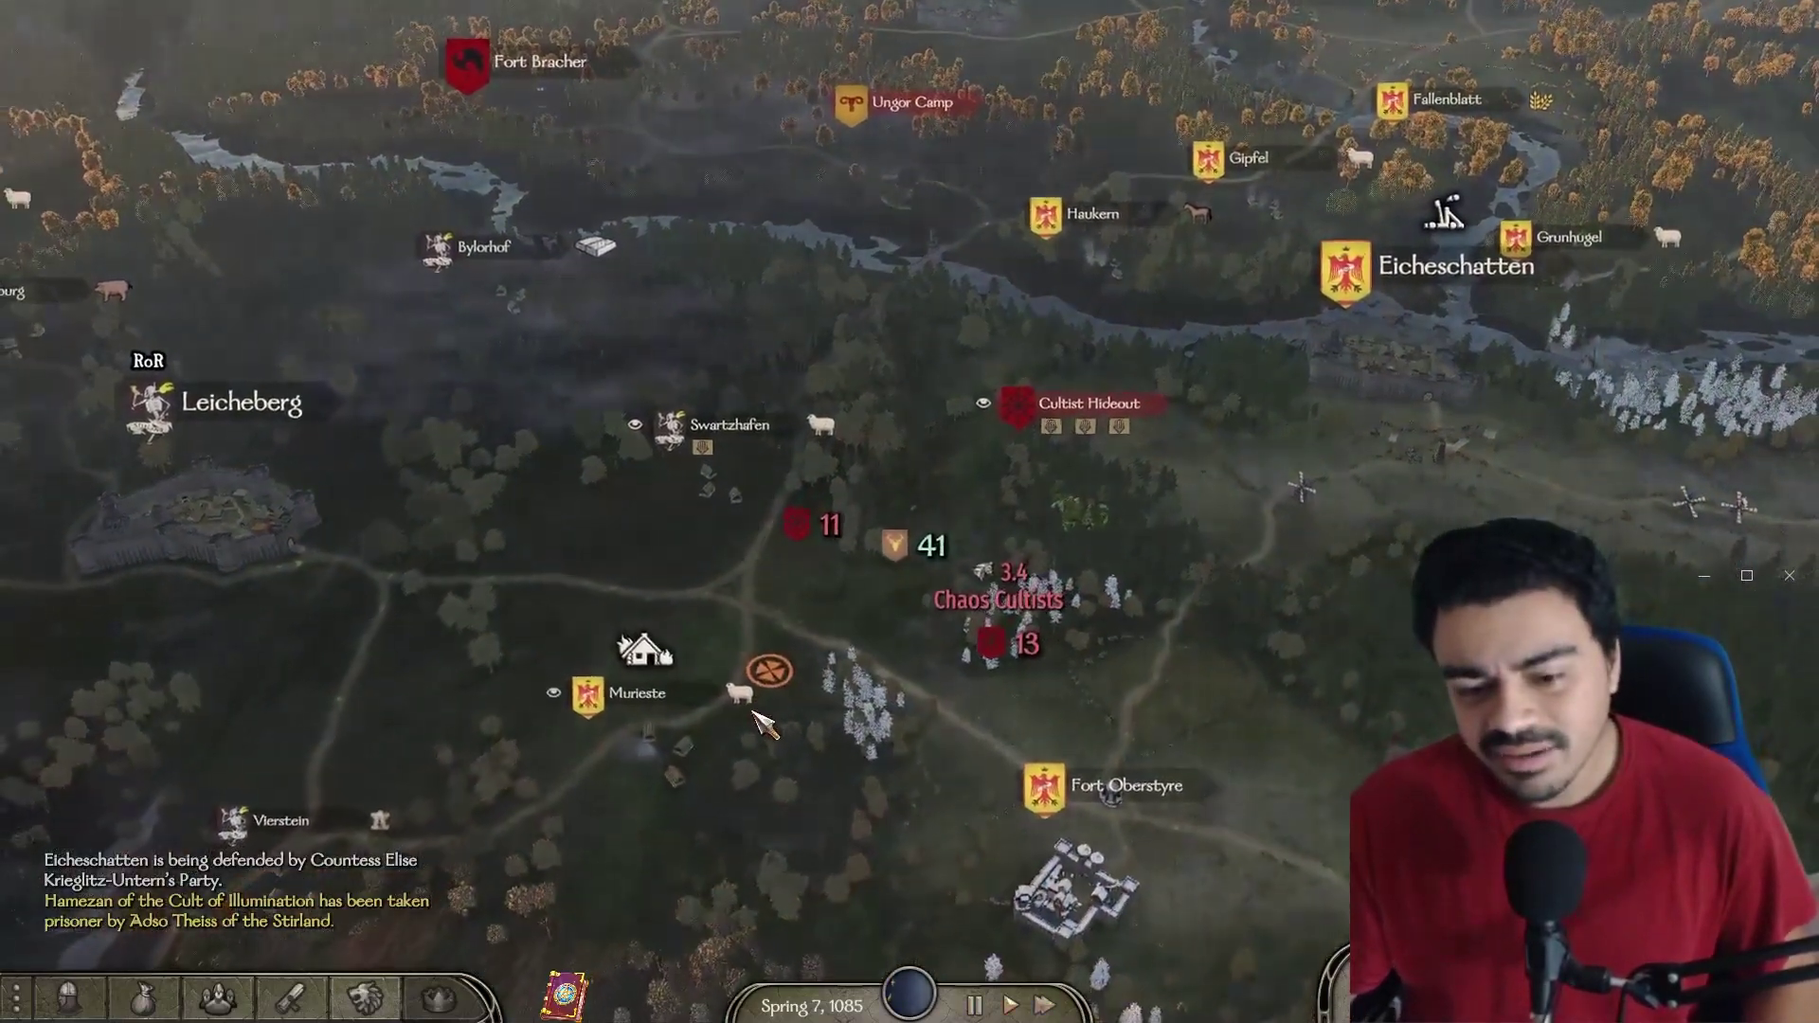
pyautogui.press('space')
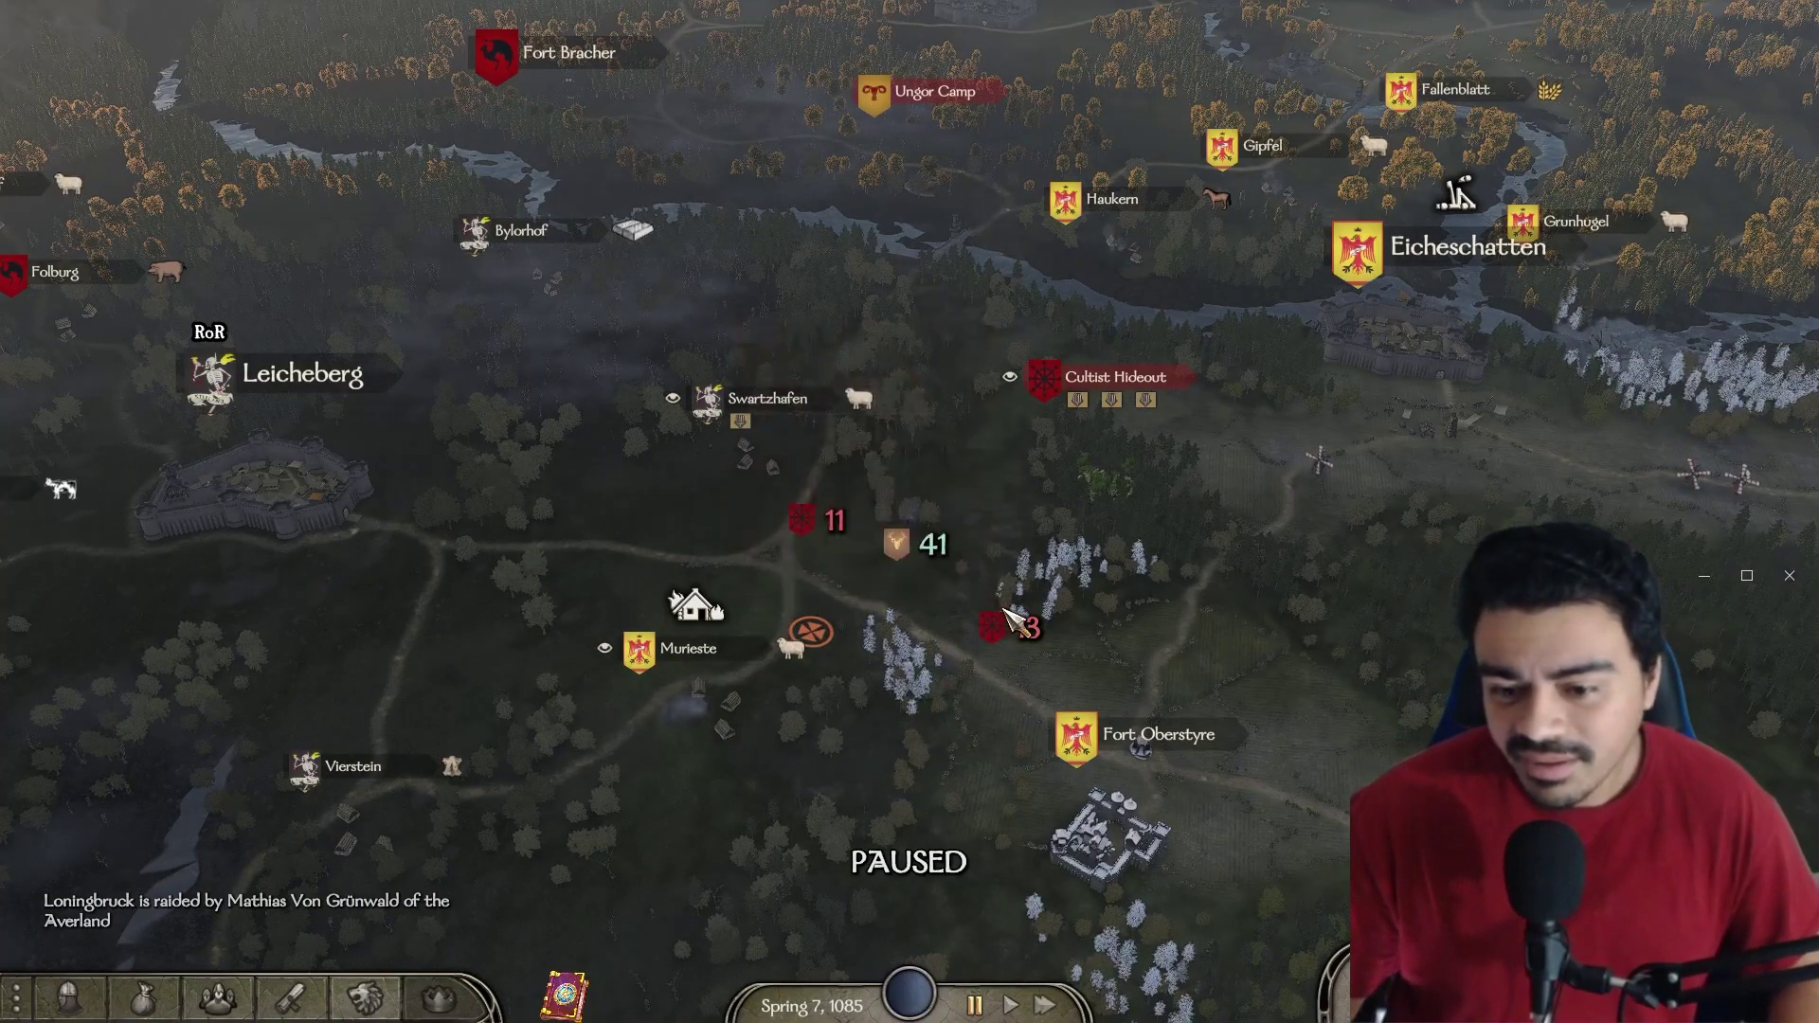
# Intercept the 13-strong Chaos Cultists party, demand its surrender, and attack it in person with the default troop deployment.
pyautogui.click(1009, 620)
pyautogui.press('s')
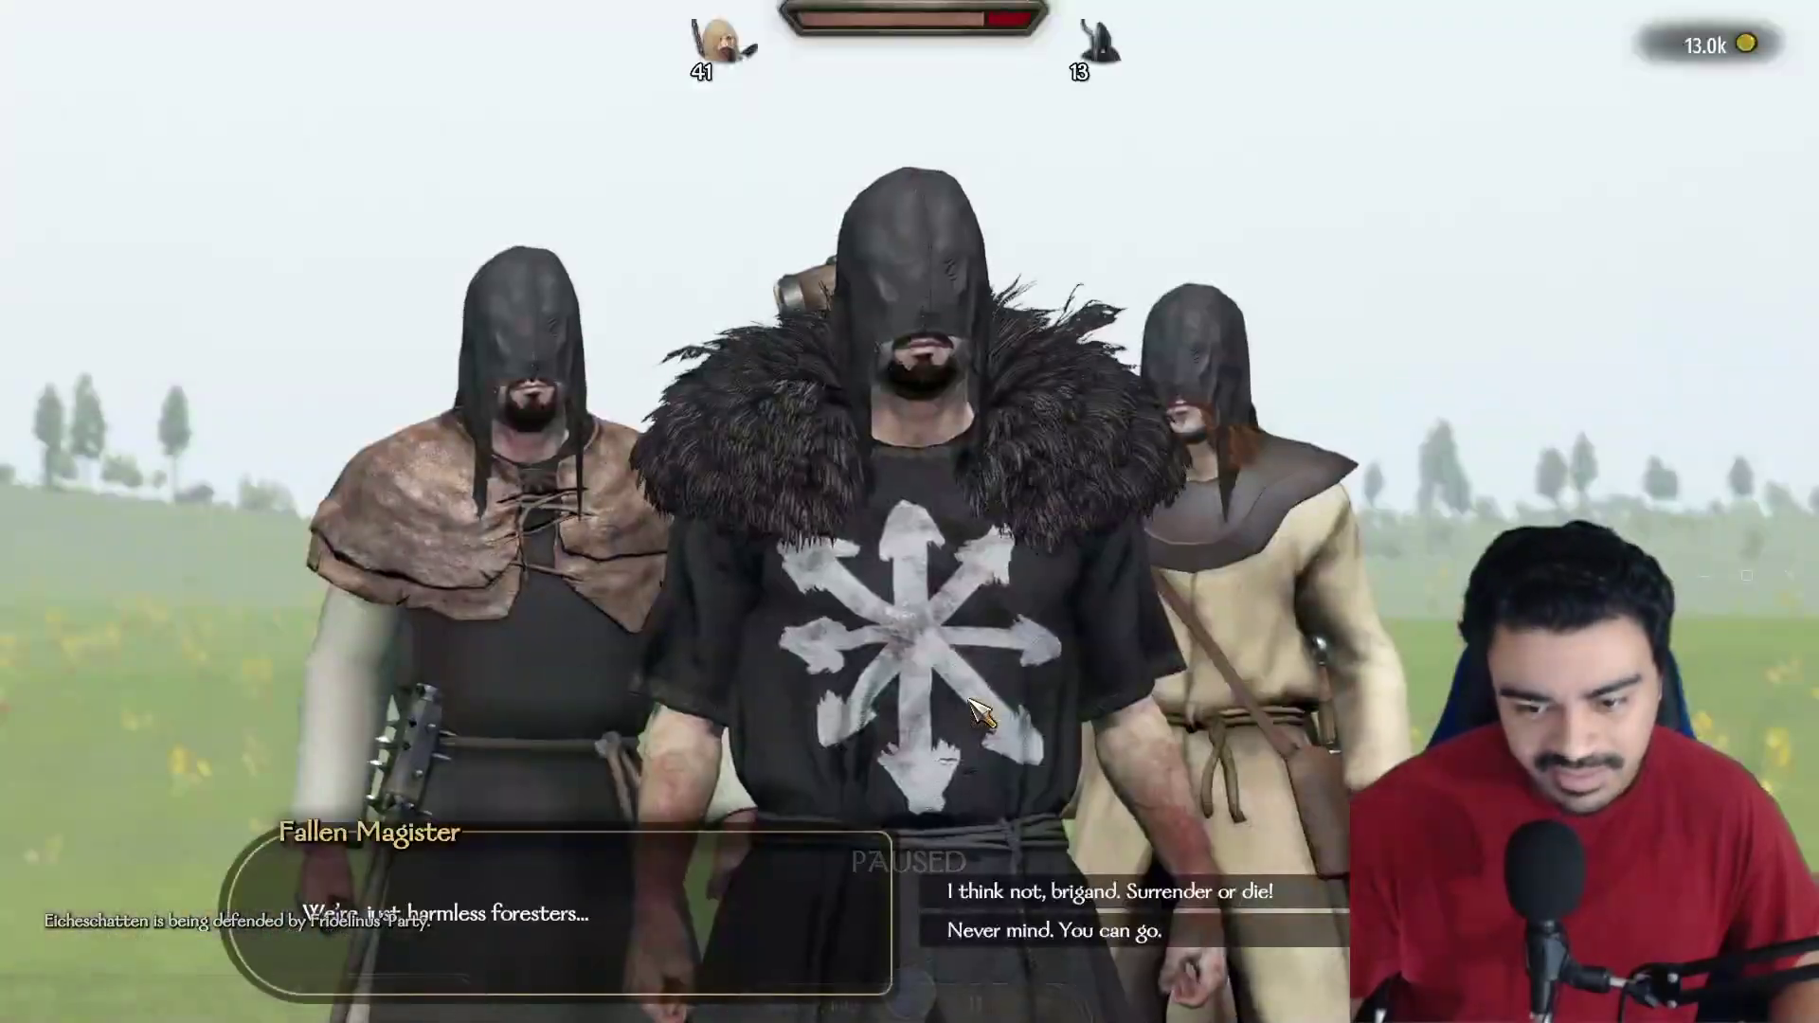
pyautogui.click(1042, 889)
pyautogui.click(1042, 889)
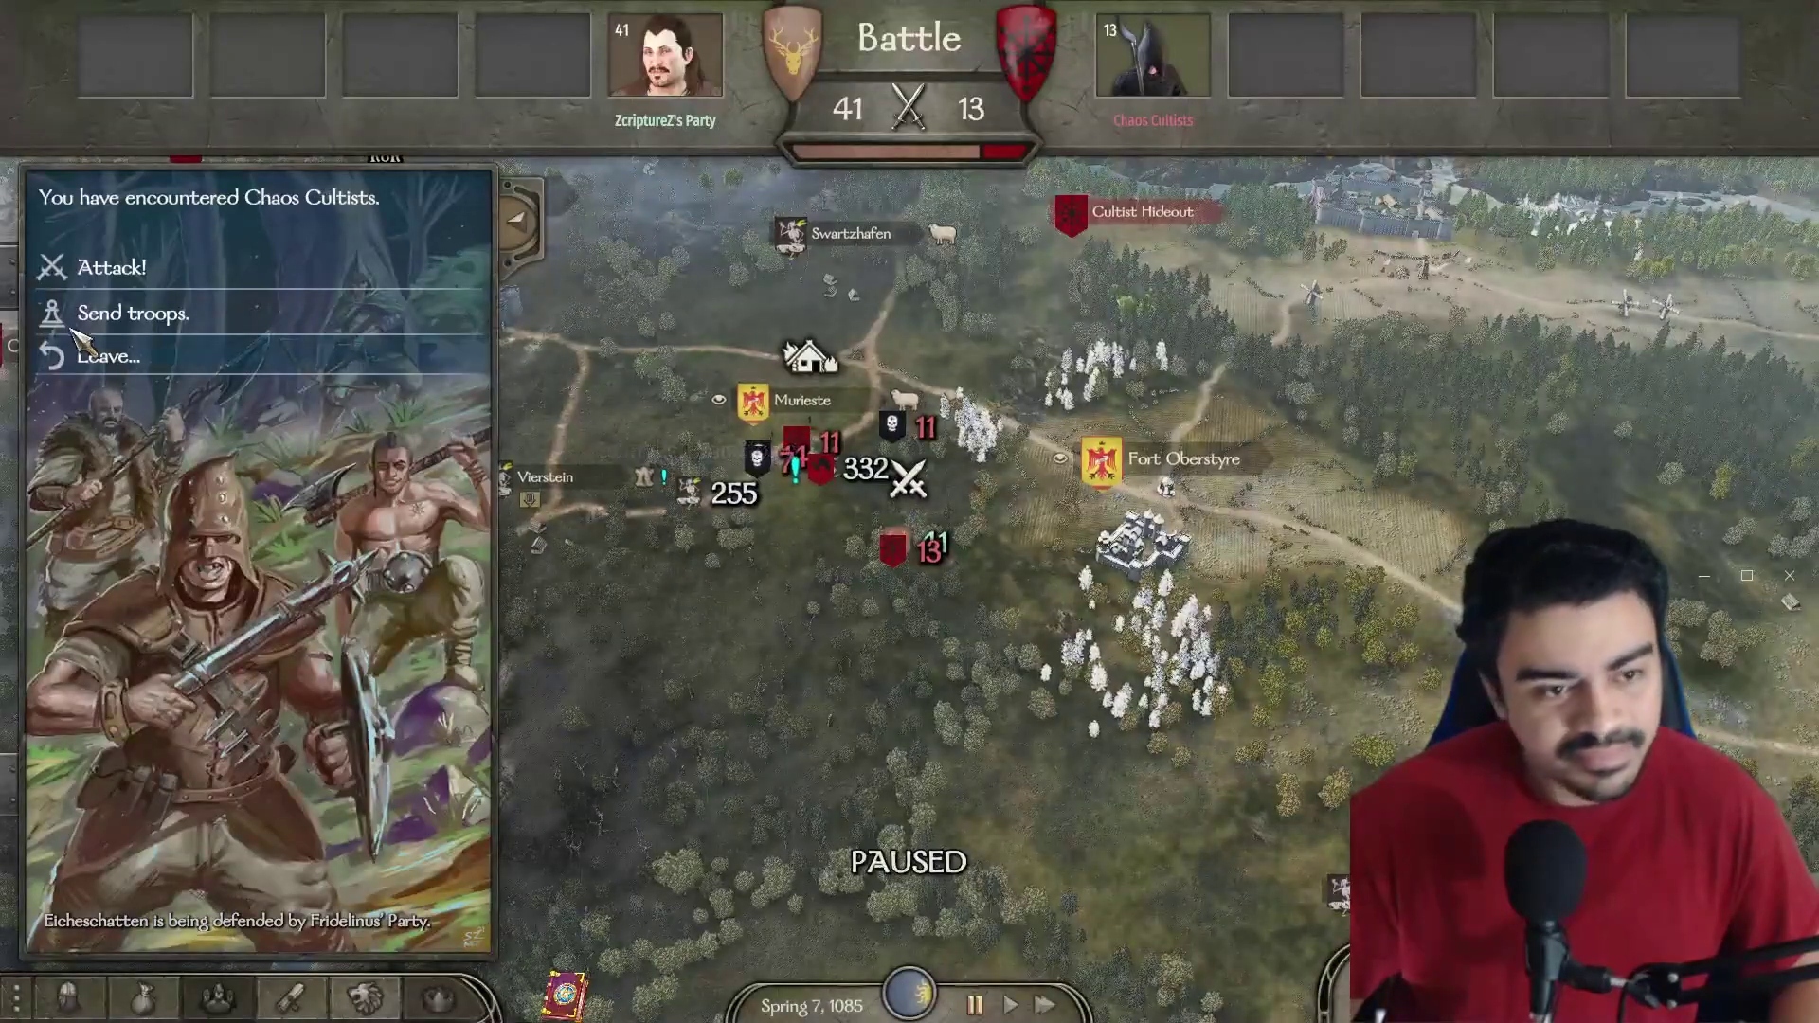
pyautogui.click(91, 268)
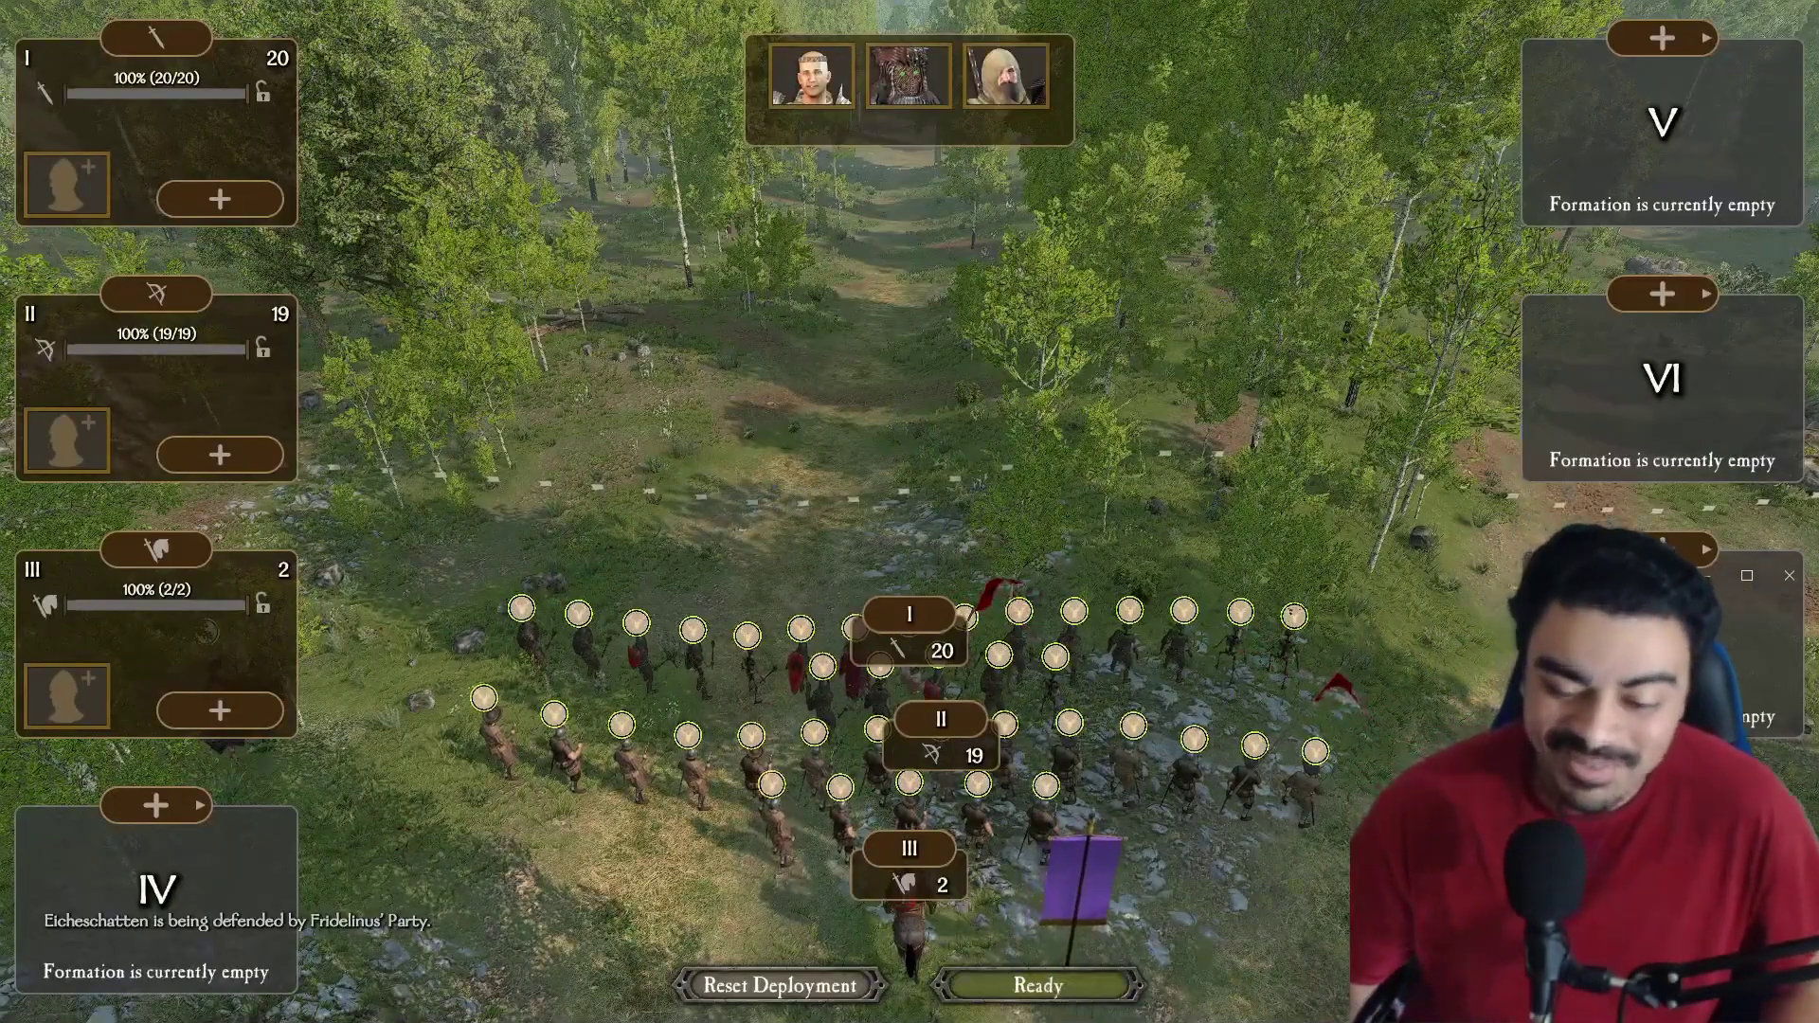
pyautogui.press('Return')
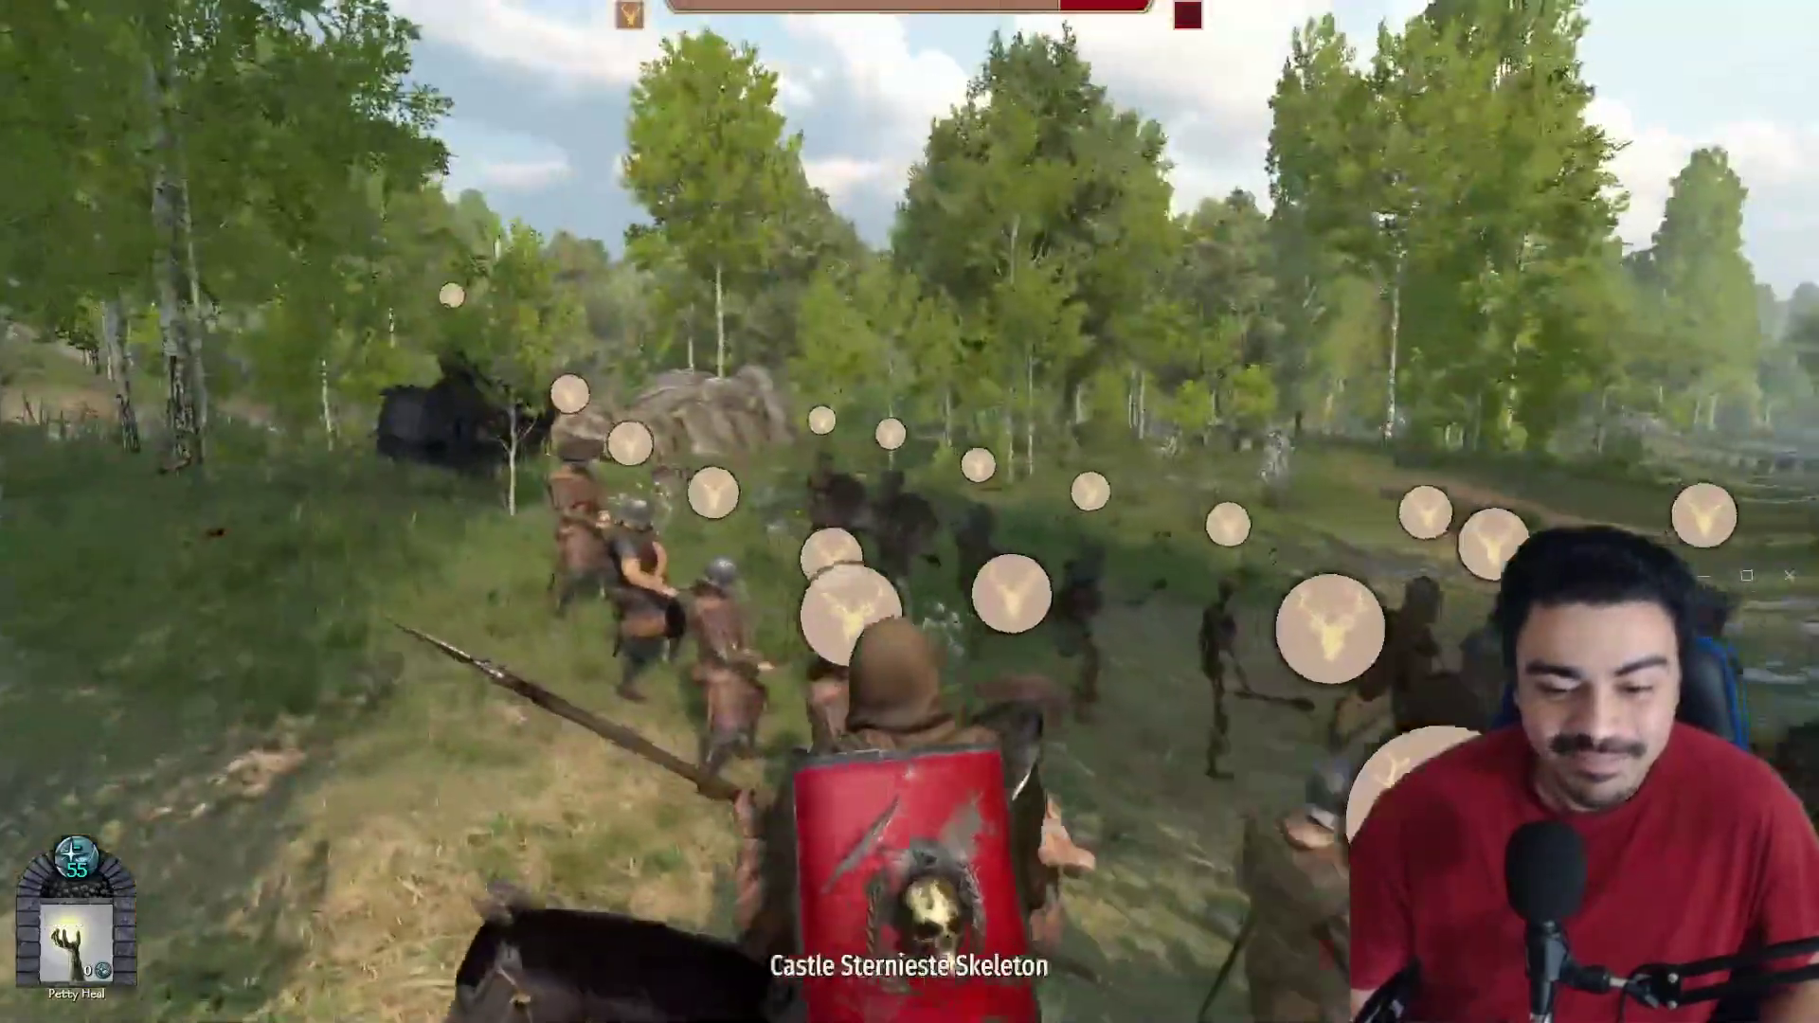
# Ride ahead of the troops along the forest path and cast Raise the Dead.
pyautogui.press('w')
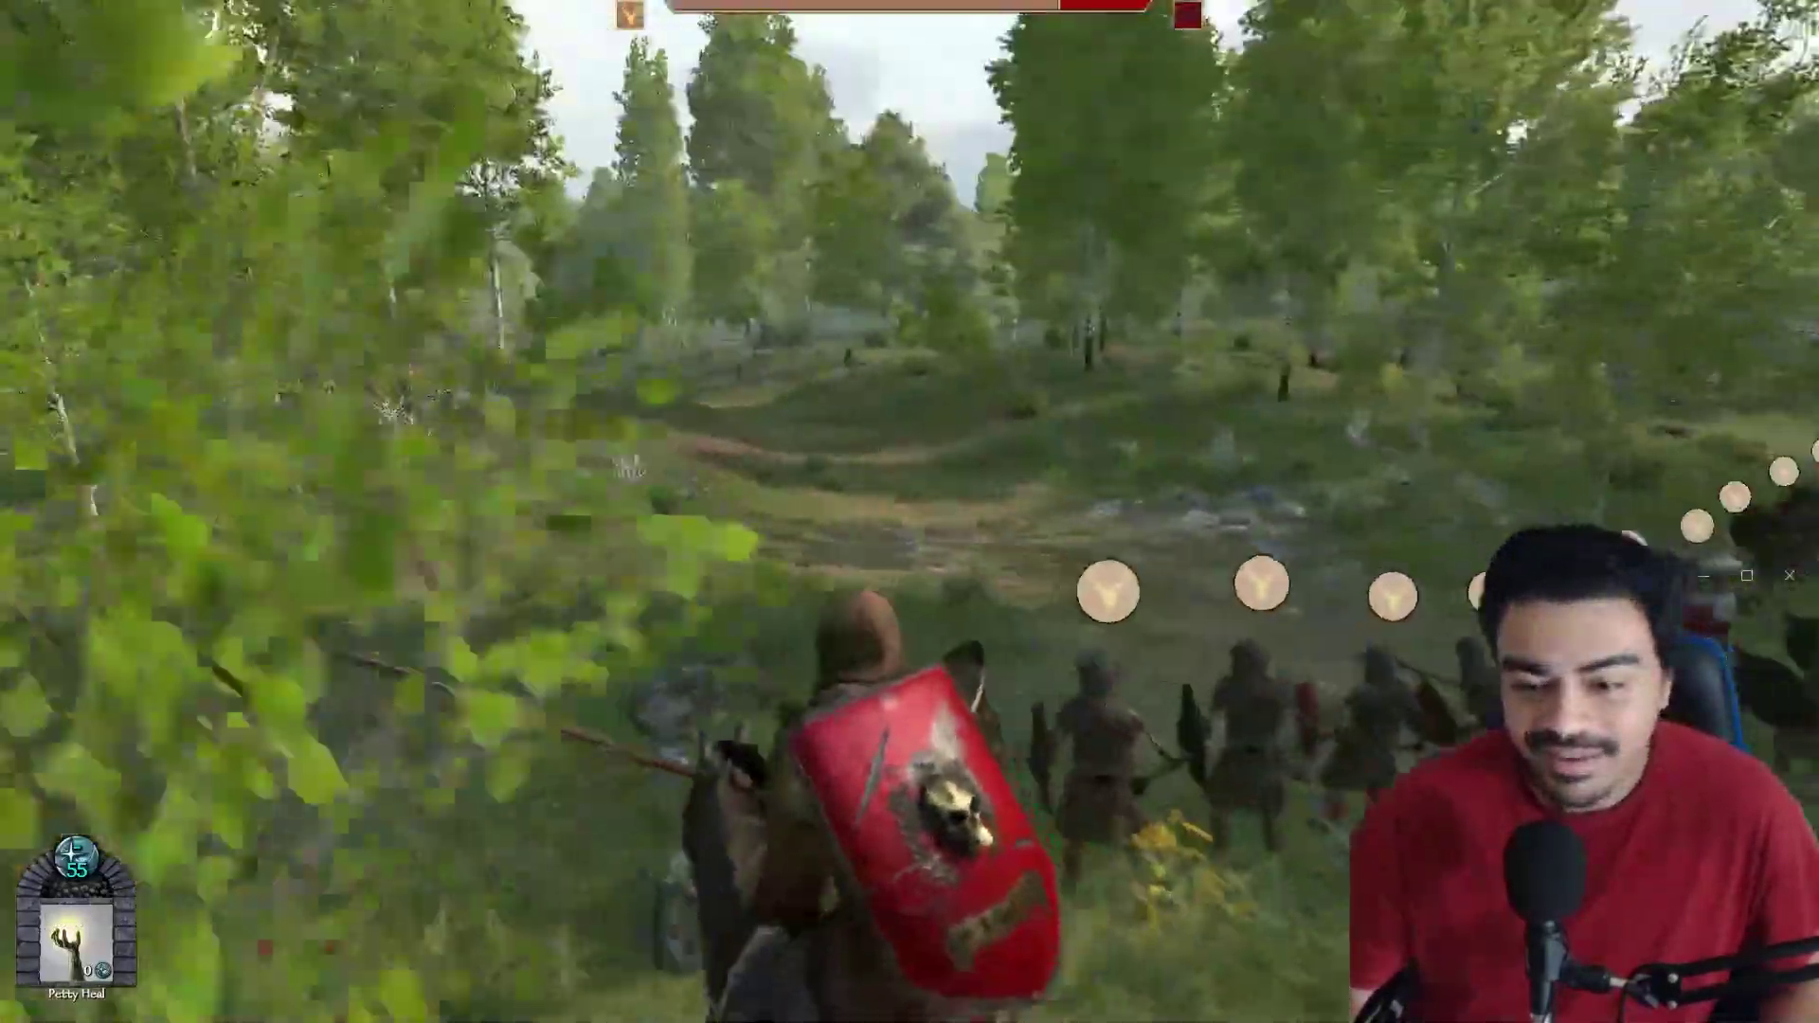
pyautogui.press('w')
pyautogui.press('w')
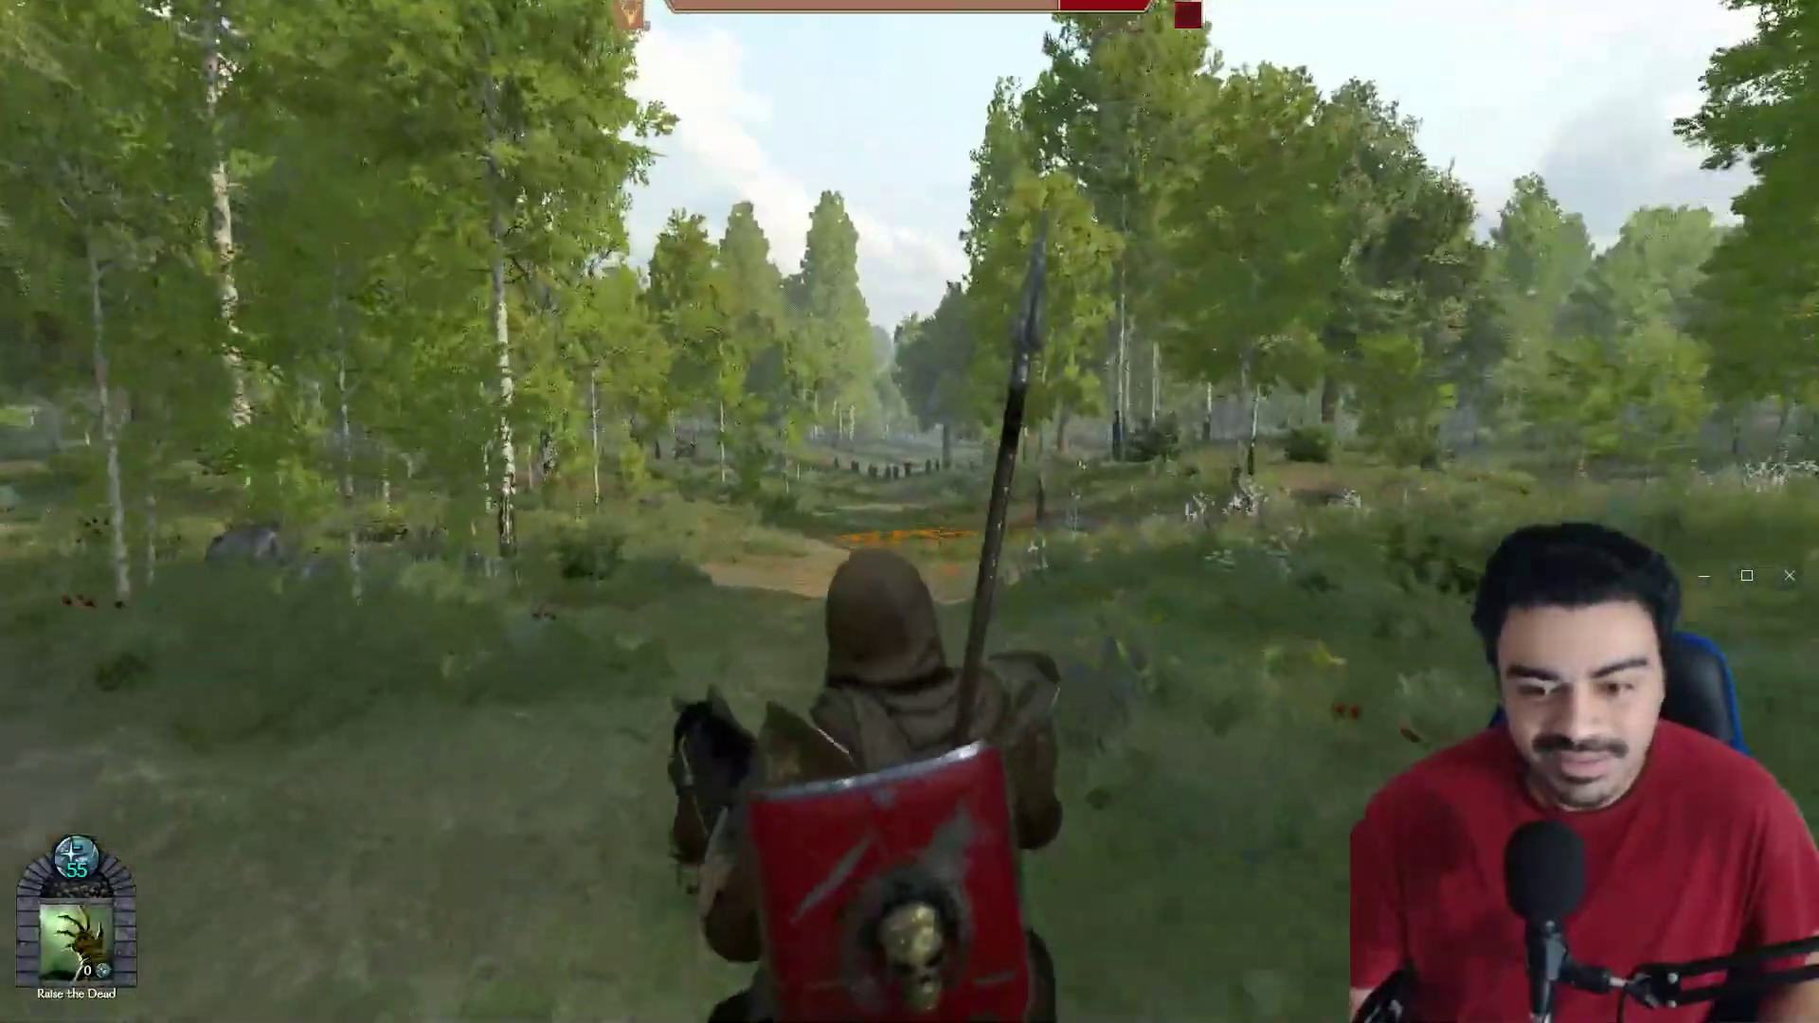
pyautogui.press('q')
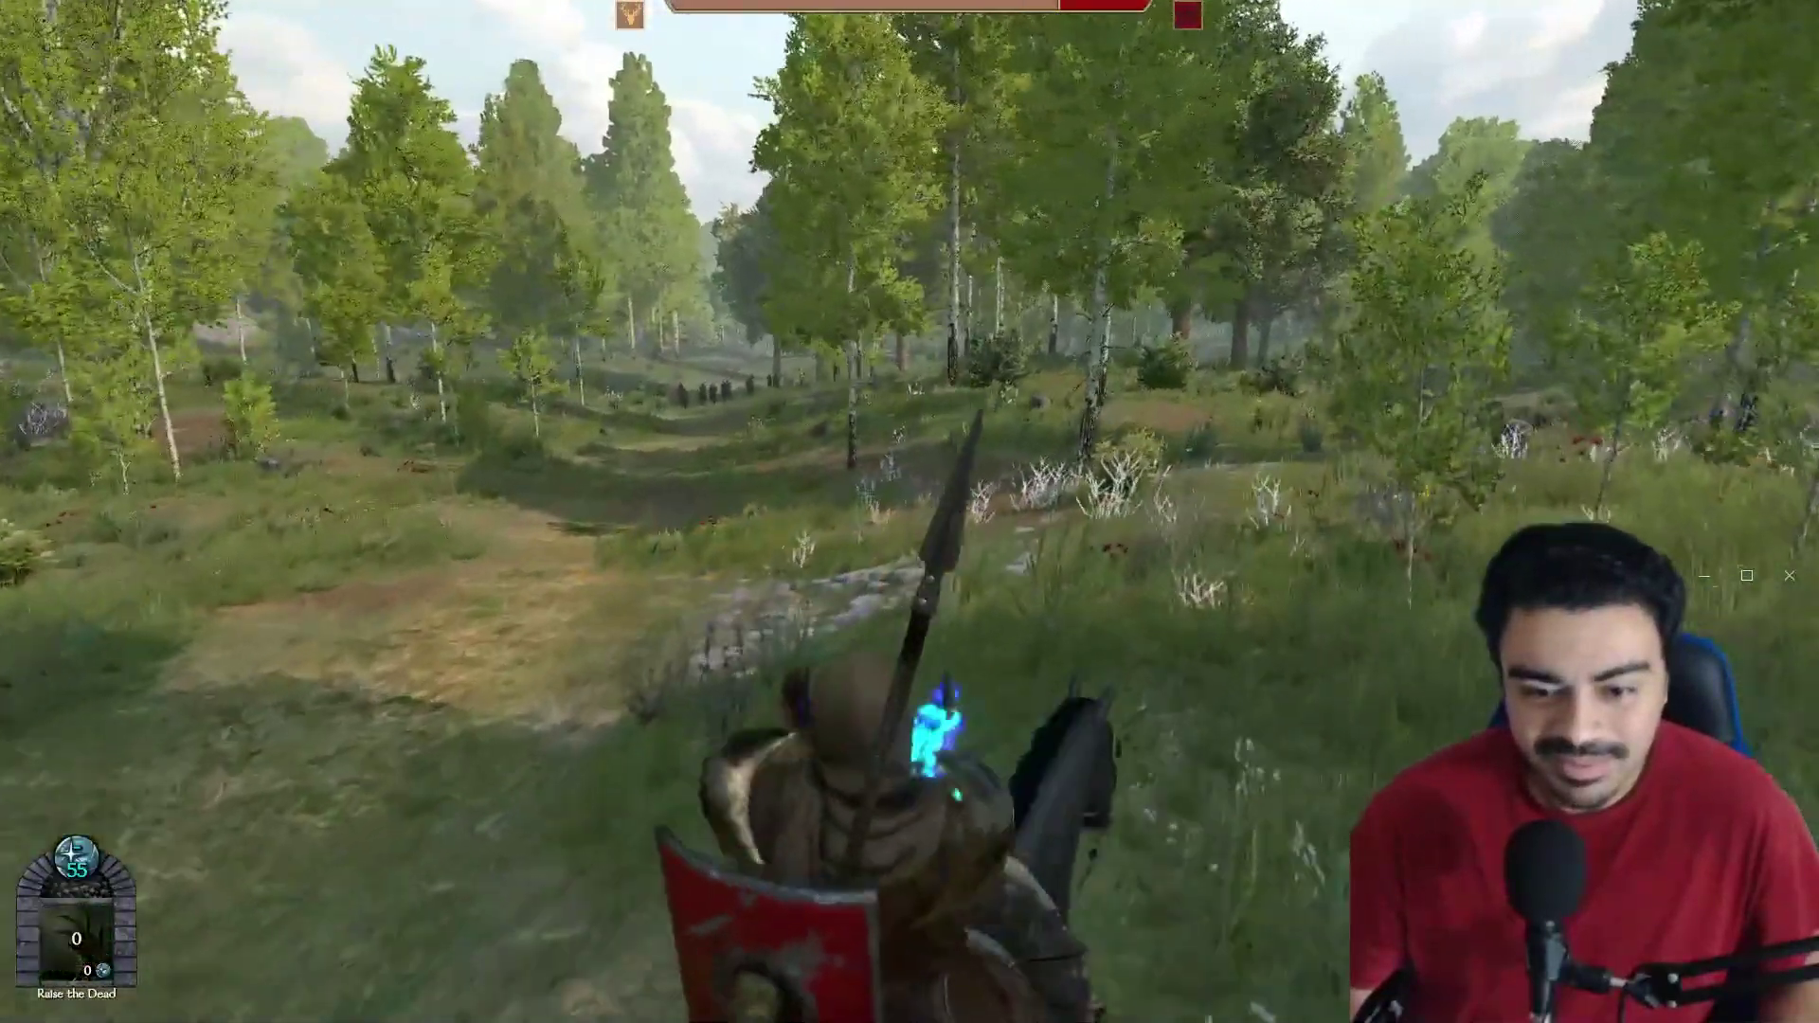
pyautogui.press('a')
# Switch to the Shadowblood spell and cast it on the group of Chaos cultists.
pyautogui.scroll(-1, 909, 512)
pyautogui.scroll(-1, 909, 512)
pyautogui.scroll(-1, 909, 512)
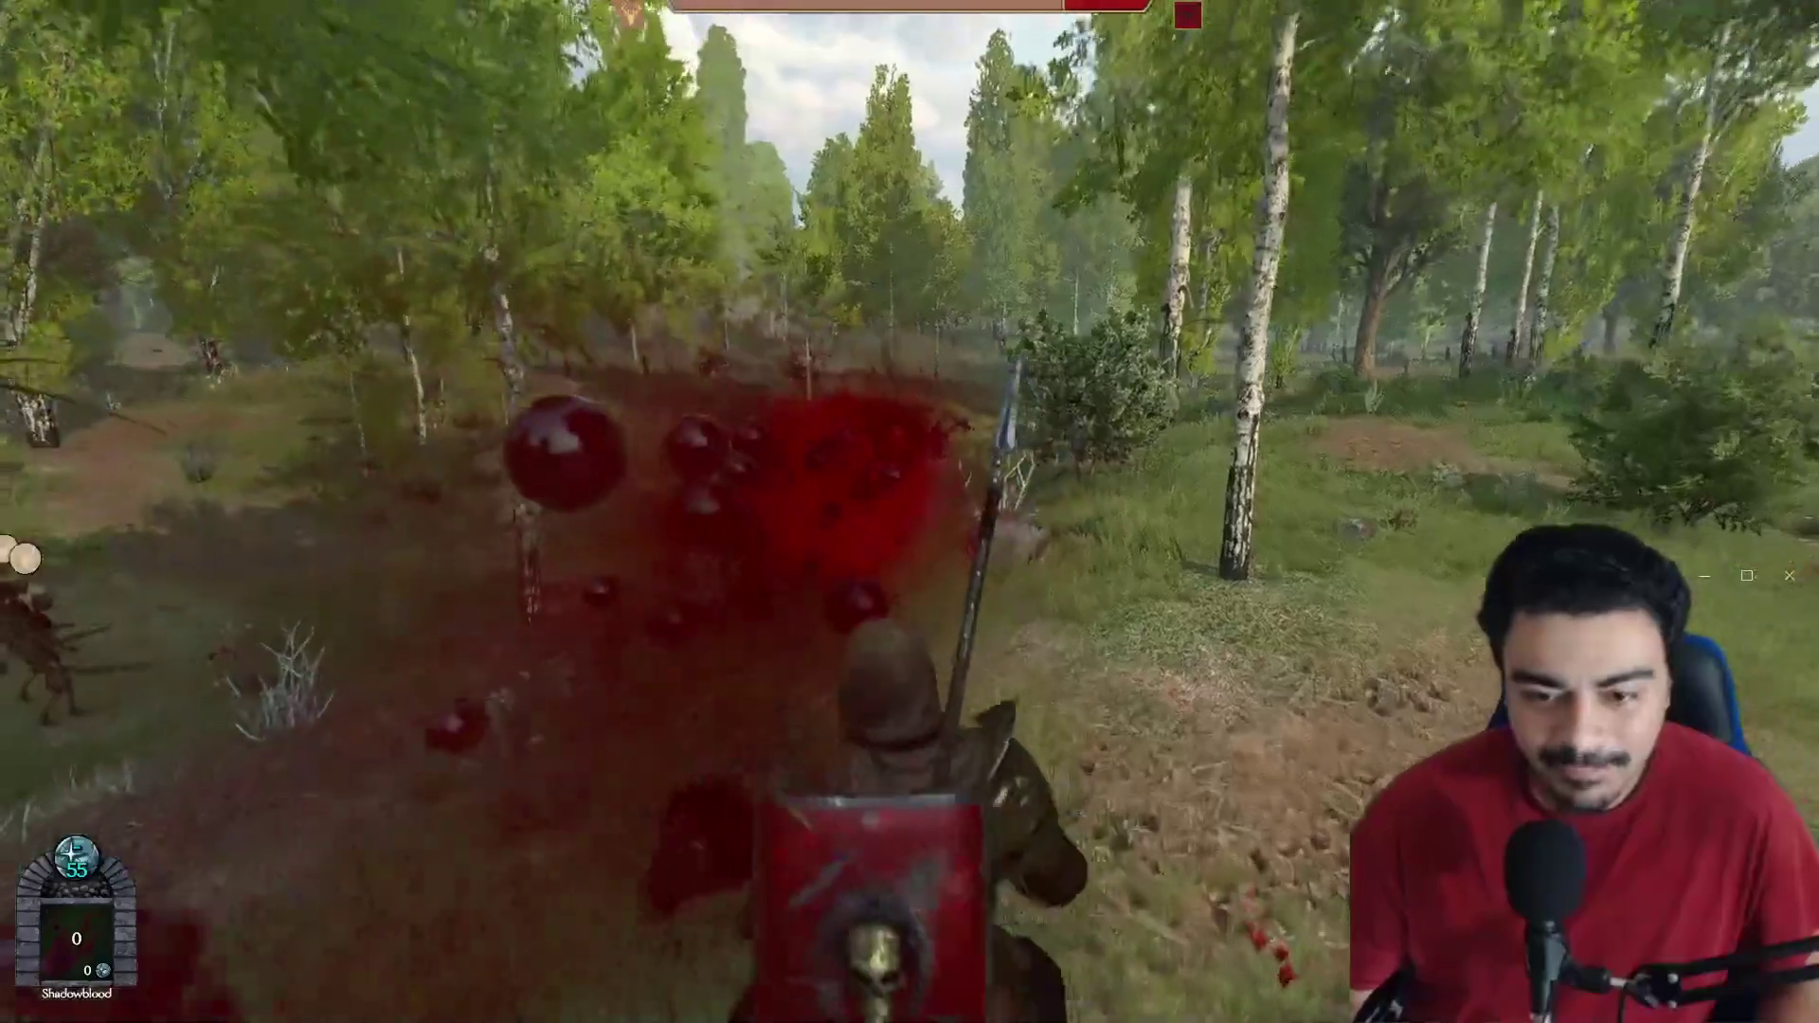
pyautogui.press('w')
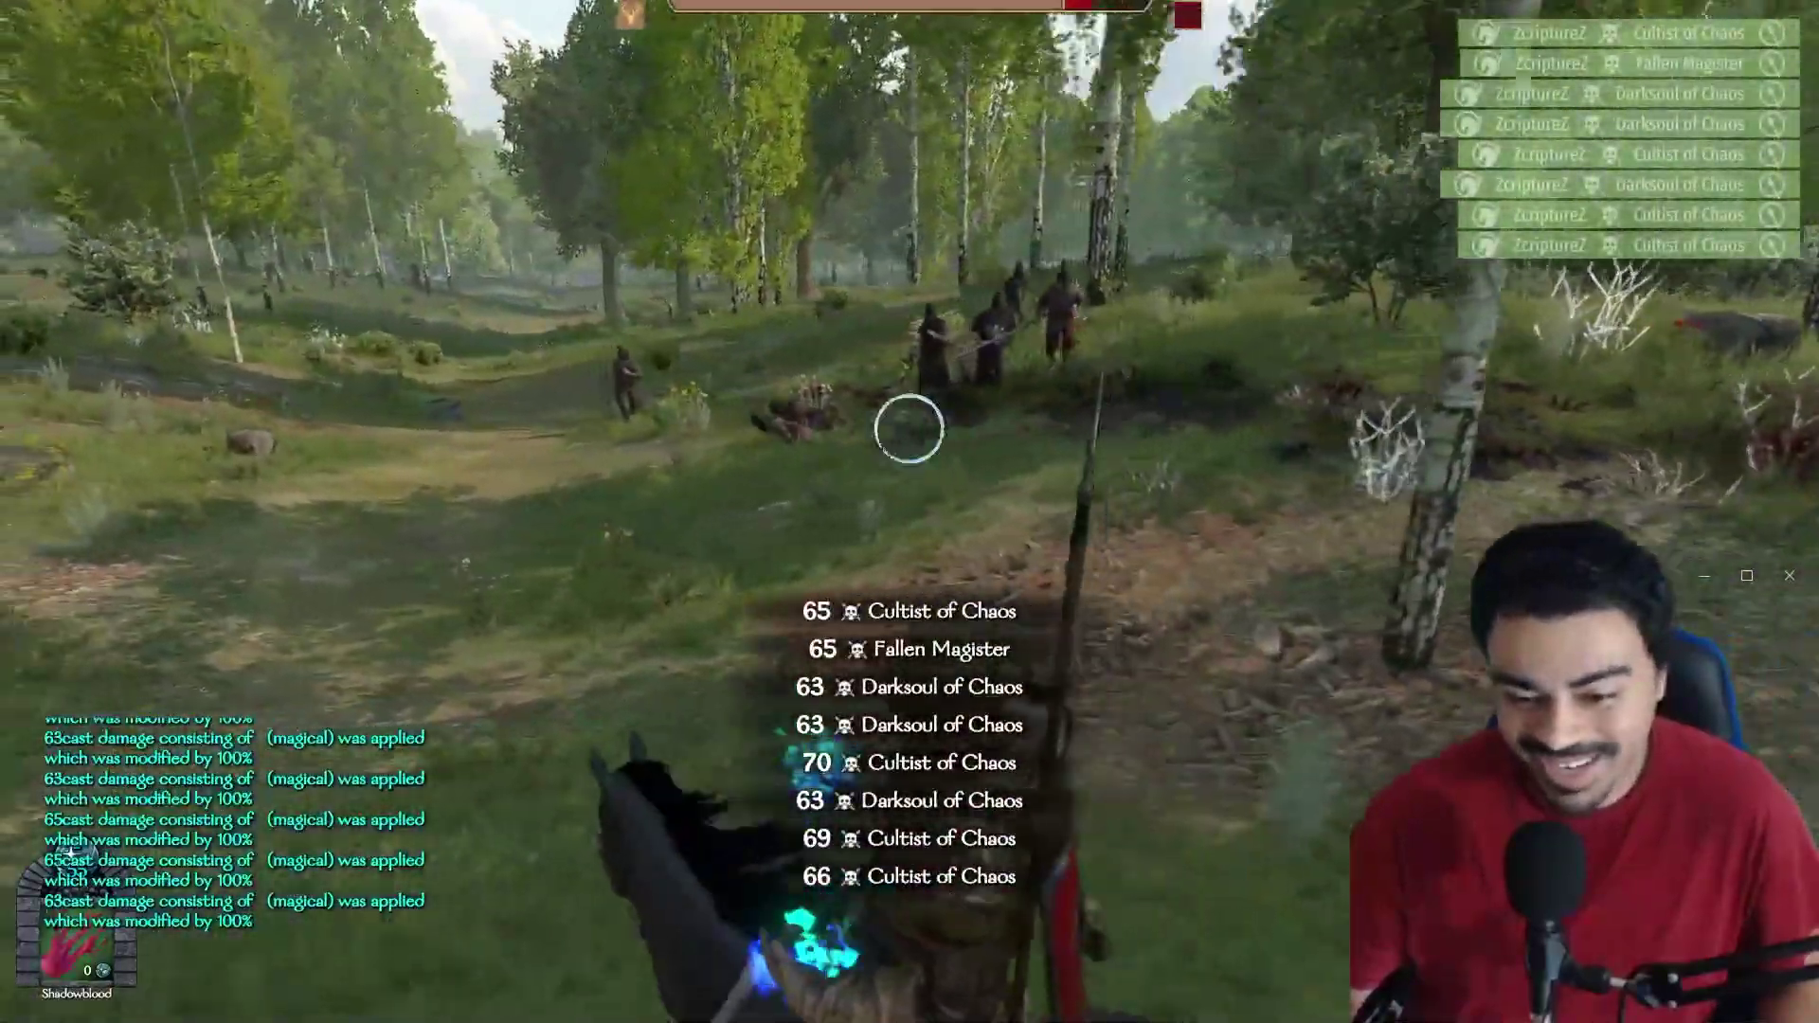
# Switch to Wind of Death and cast it repeatedly at the remaining cultists while riding around them.
pyautogui.press('w')
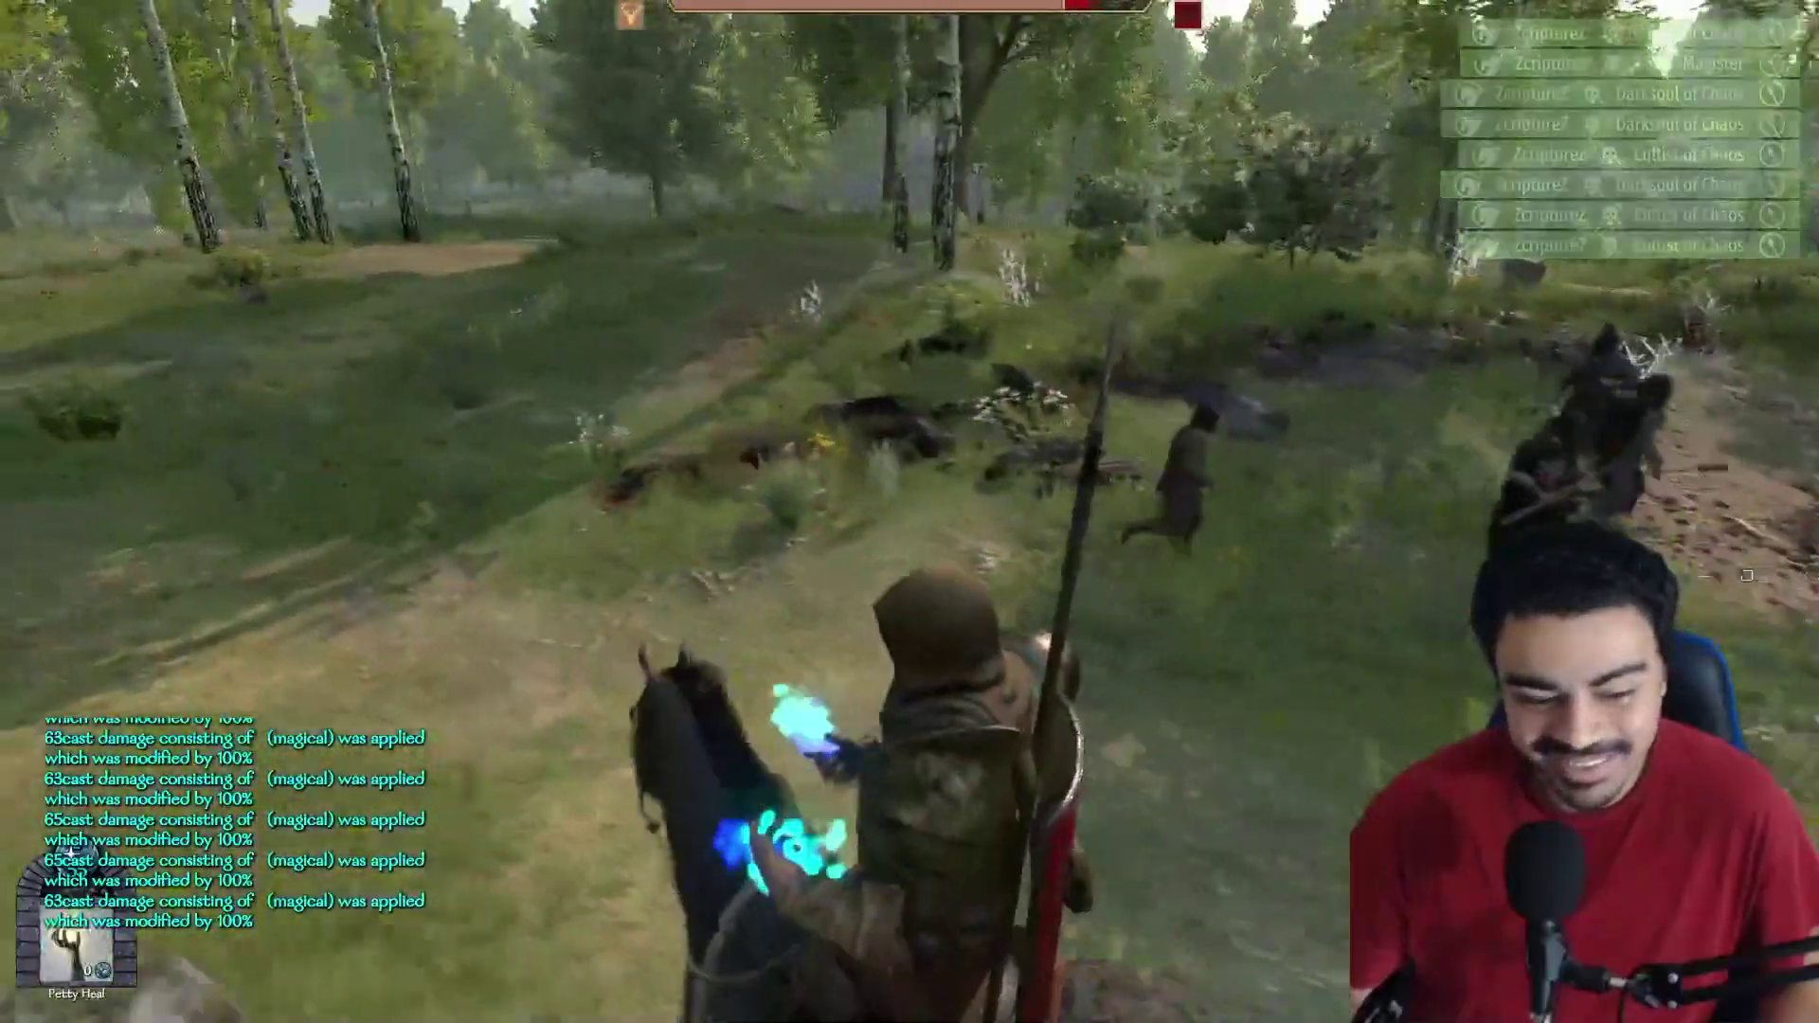
pyautogui.press('w')
pyautogui.scroll(-1, 909, 511)
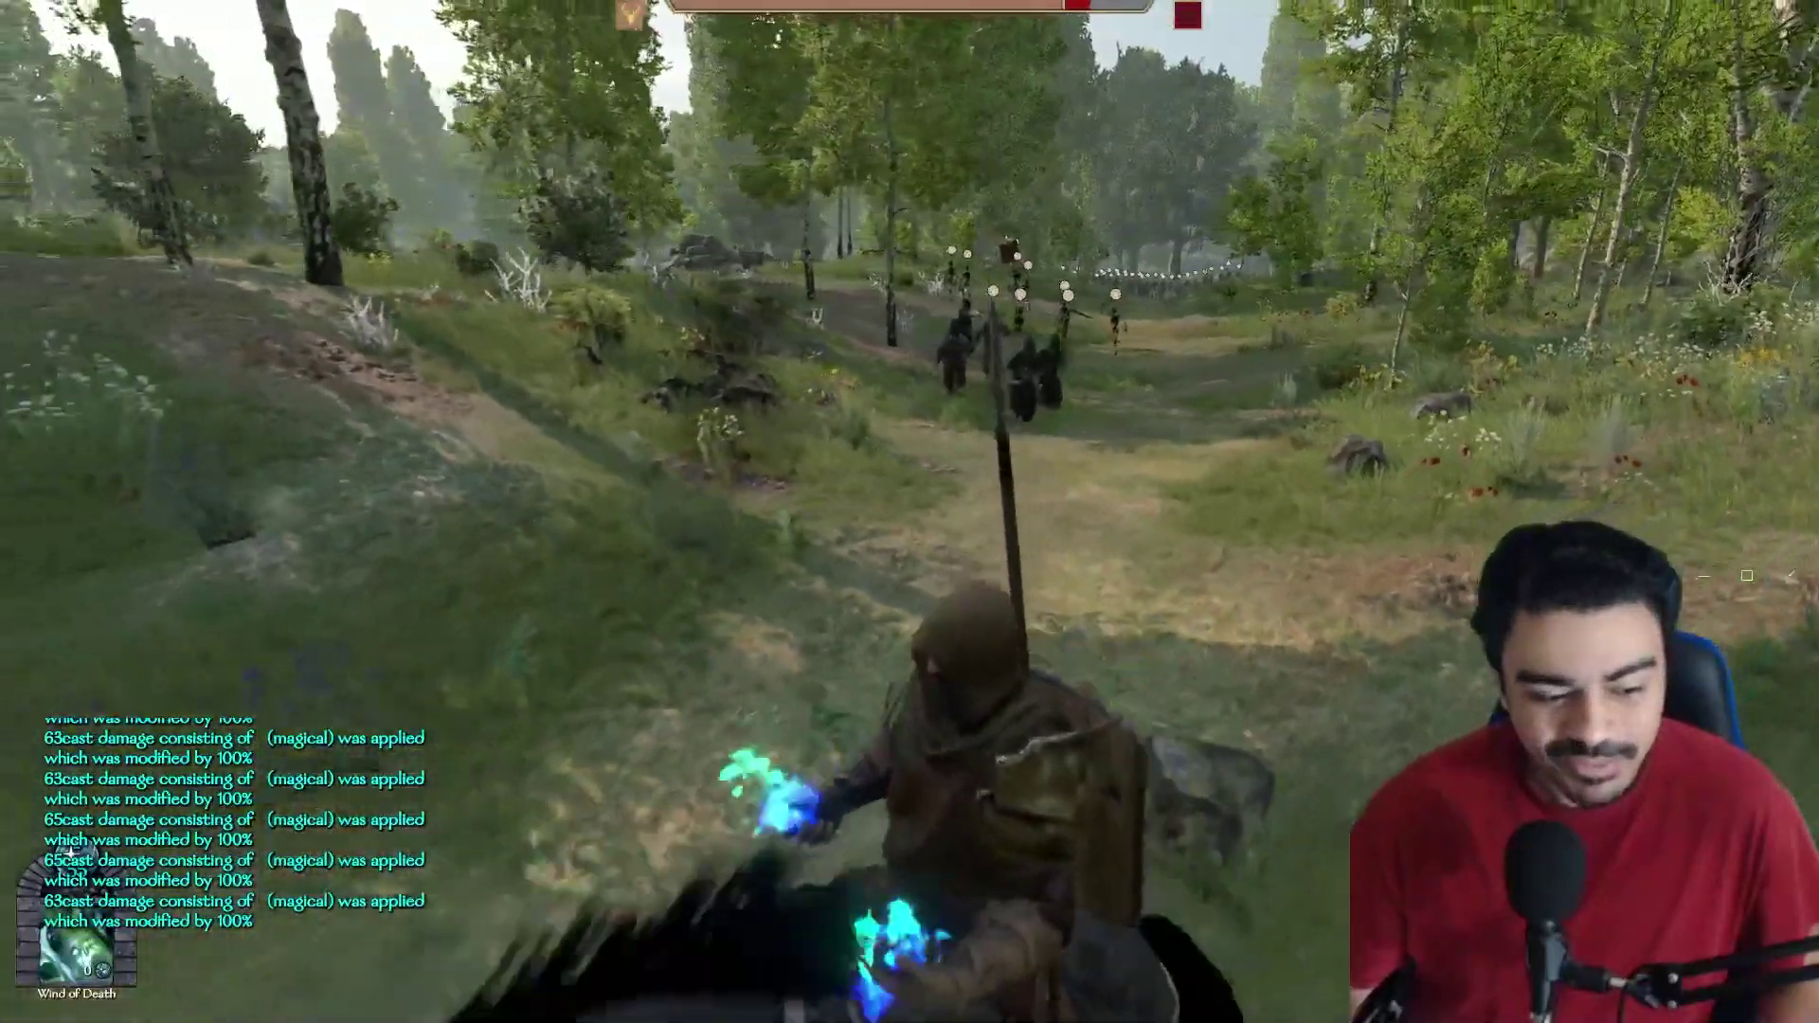
pyautogui.press('w')
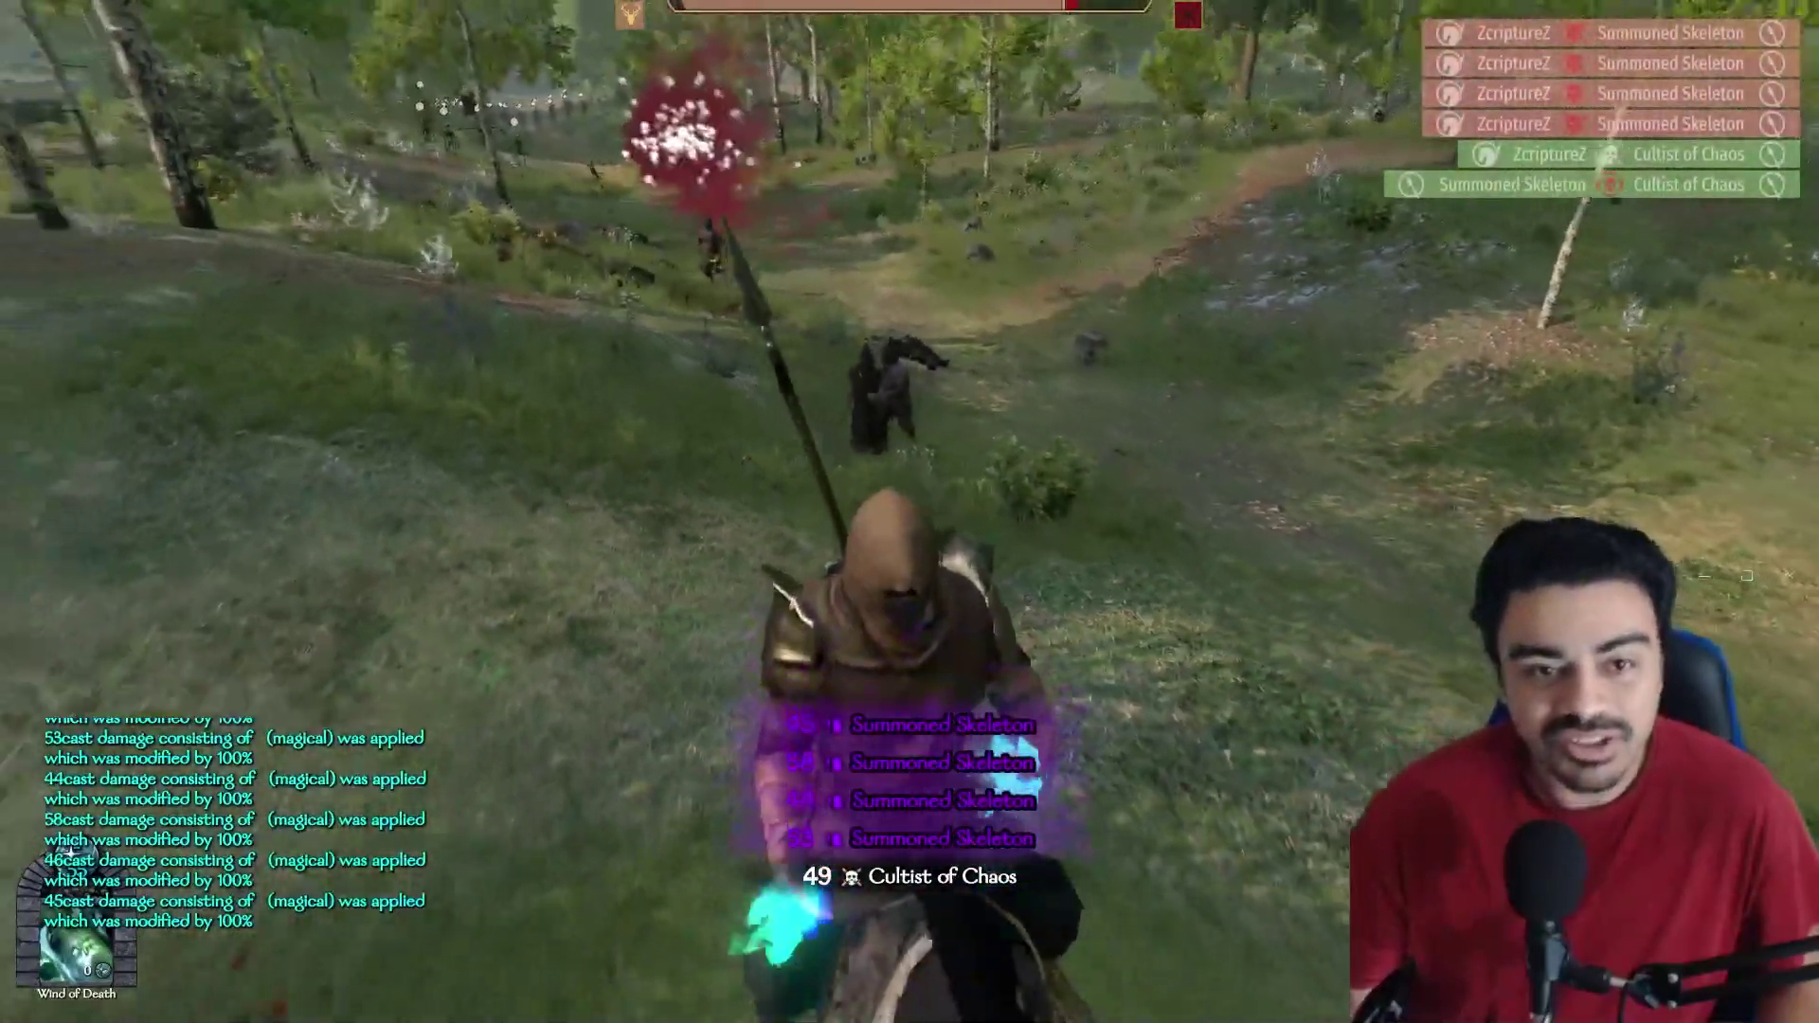
pyautogui.press('w')
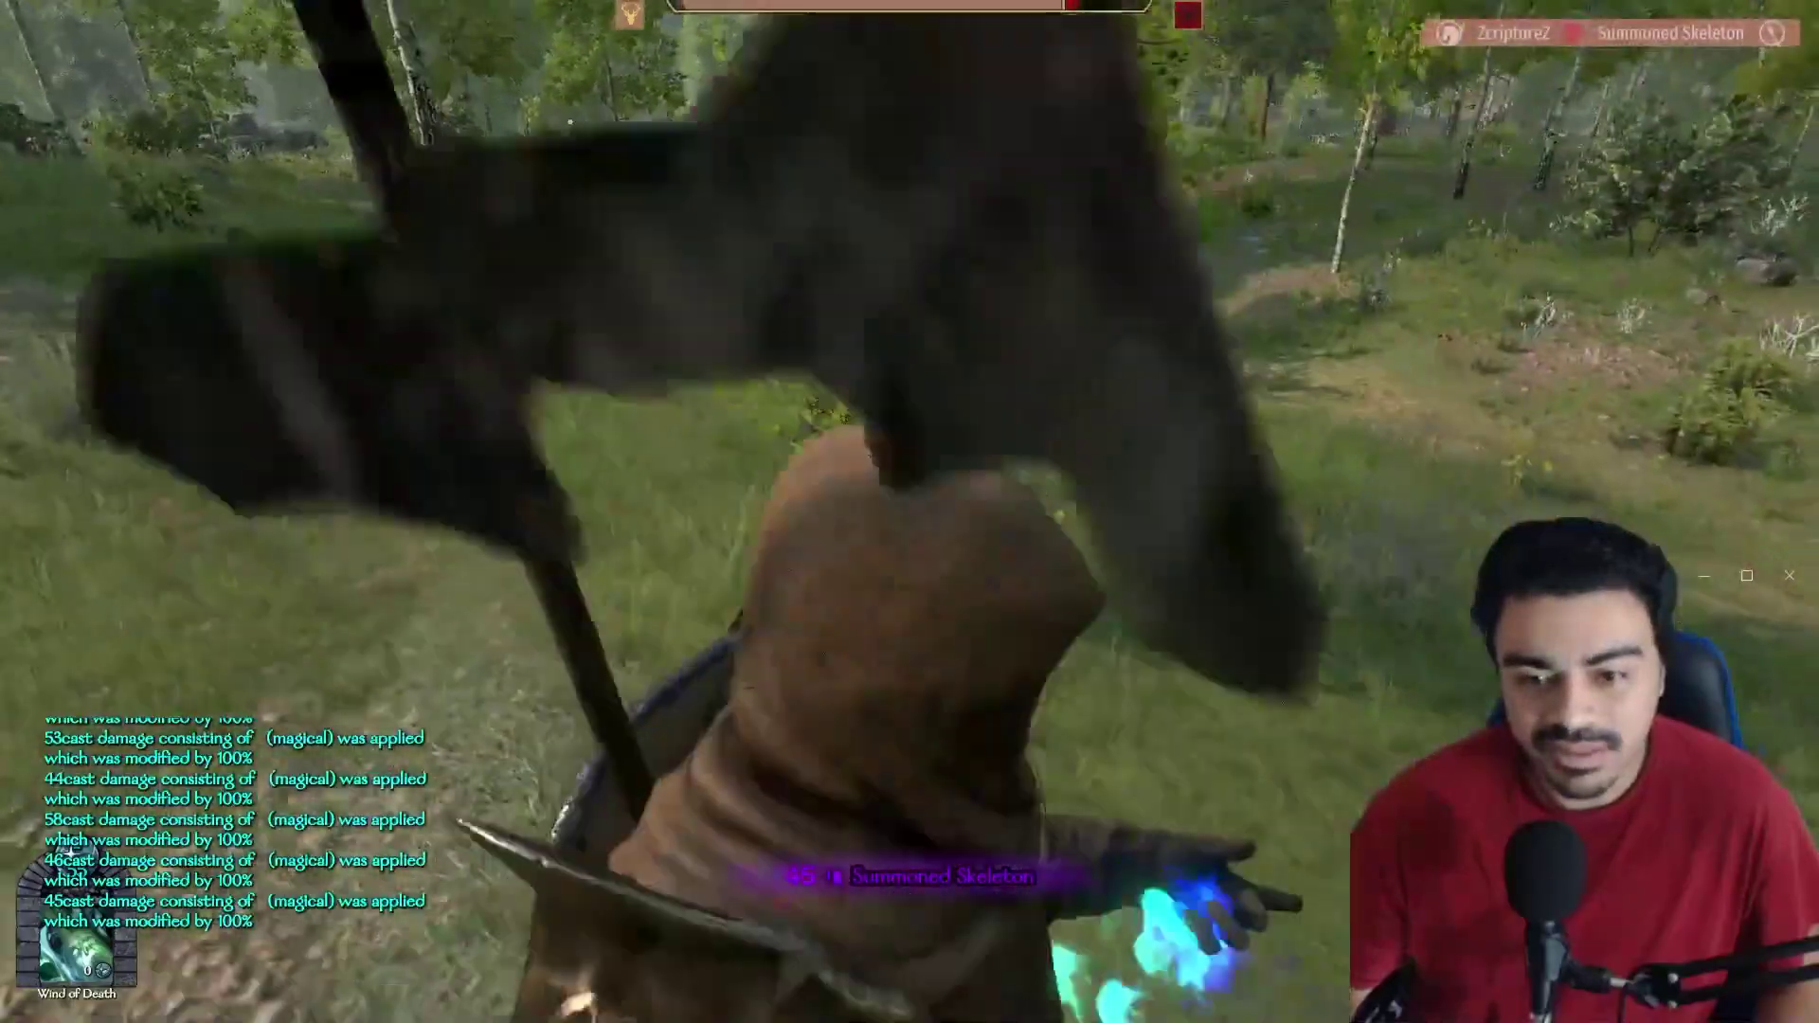
pyautogui.press('w')
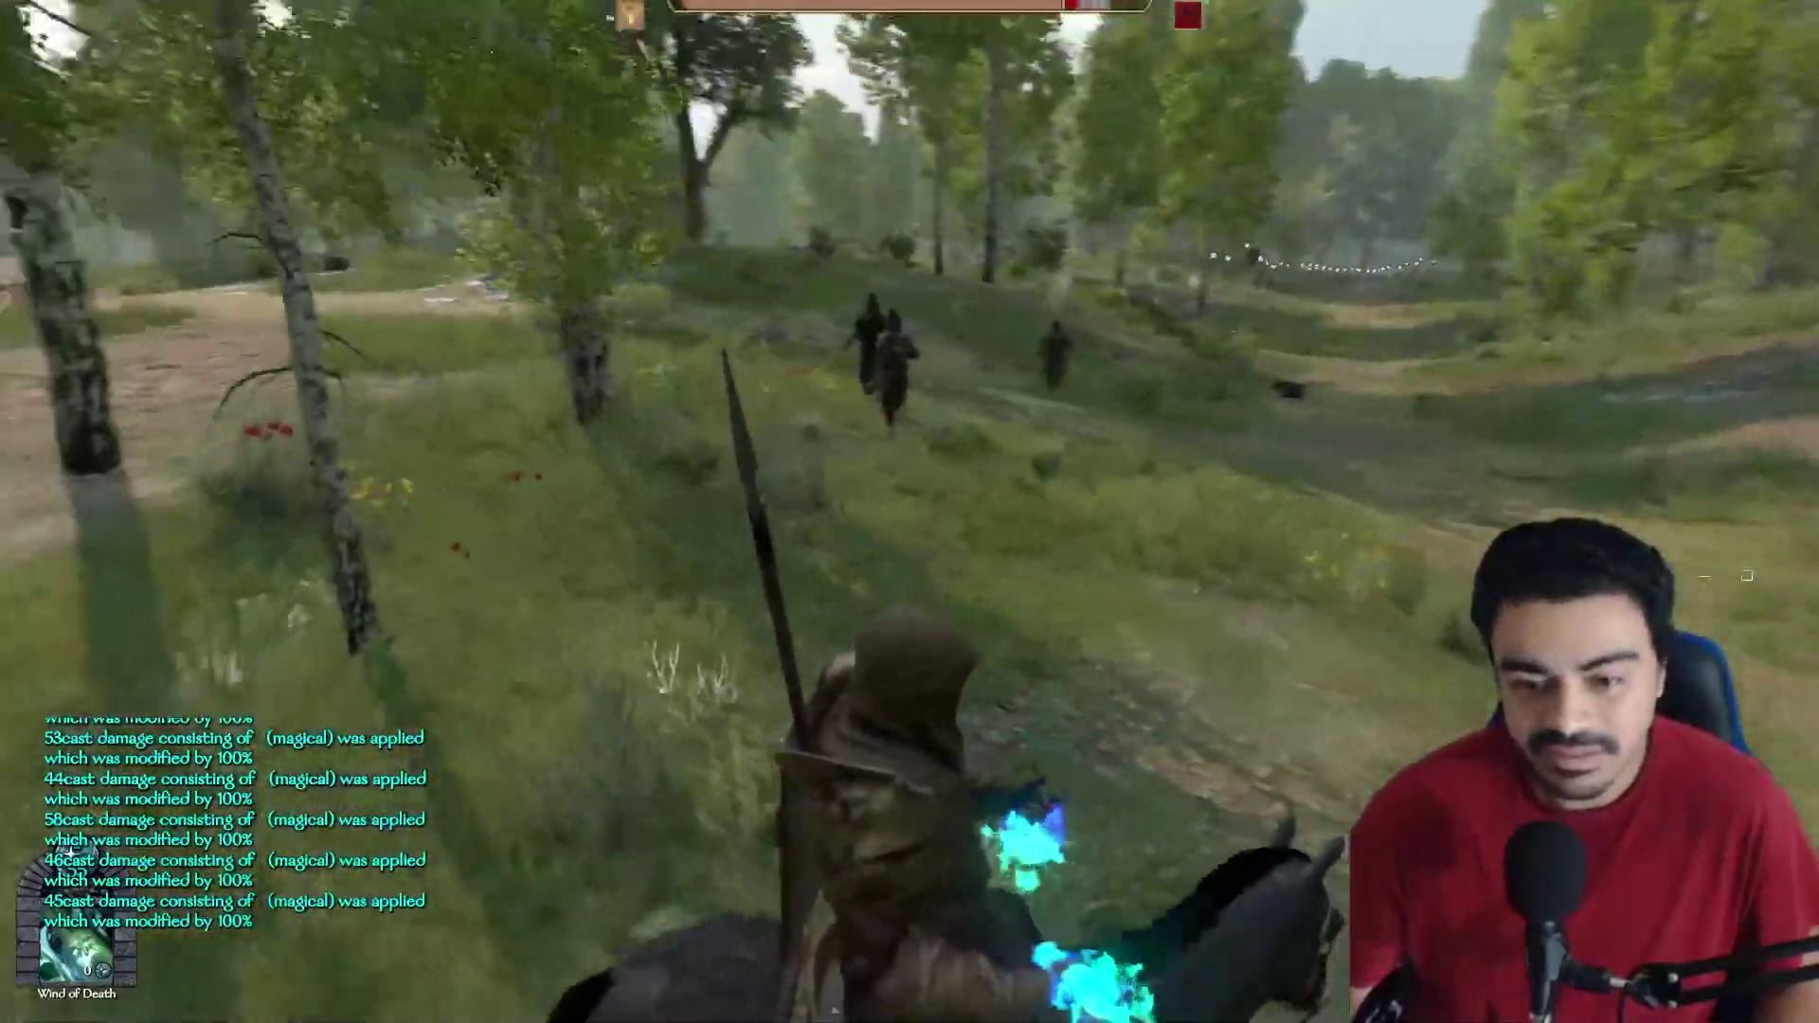
pyautogui.press('w')
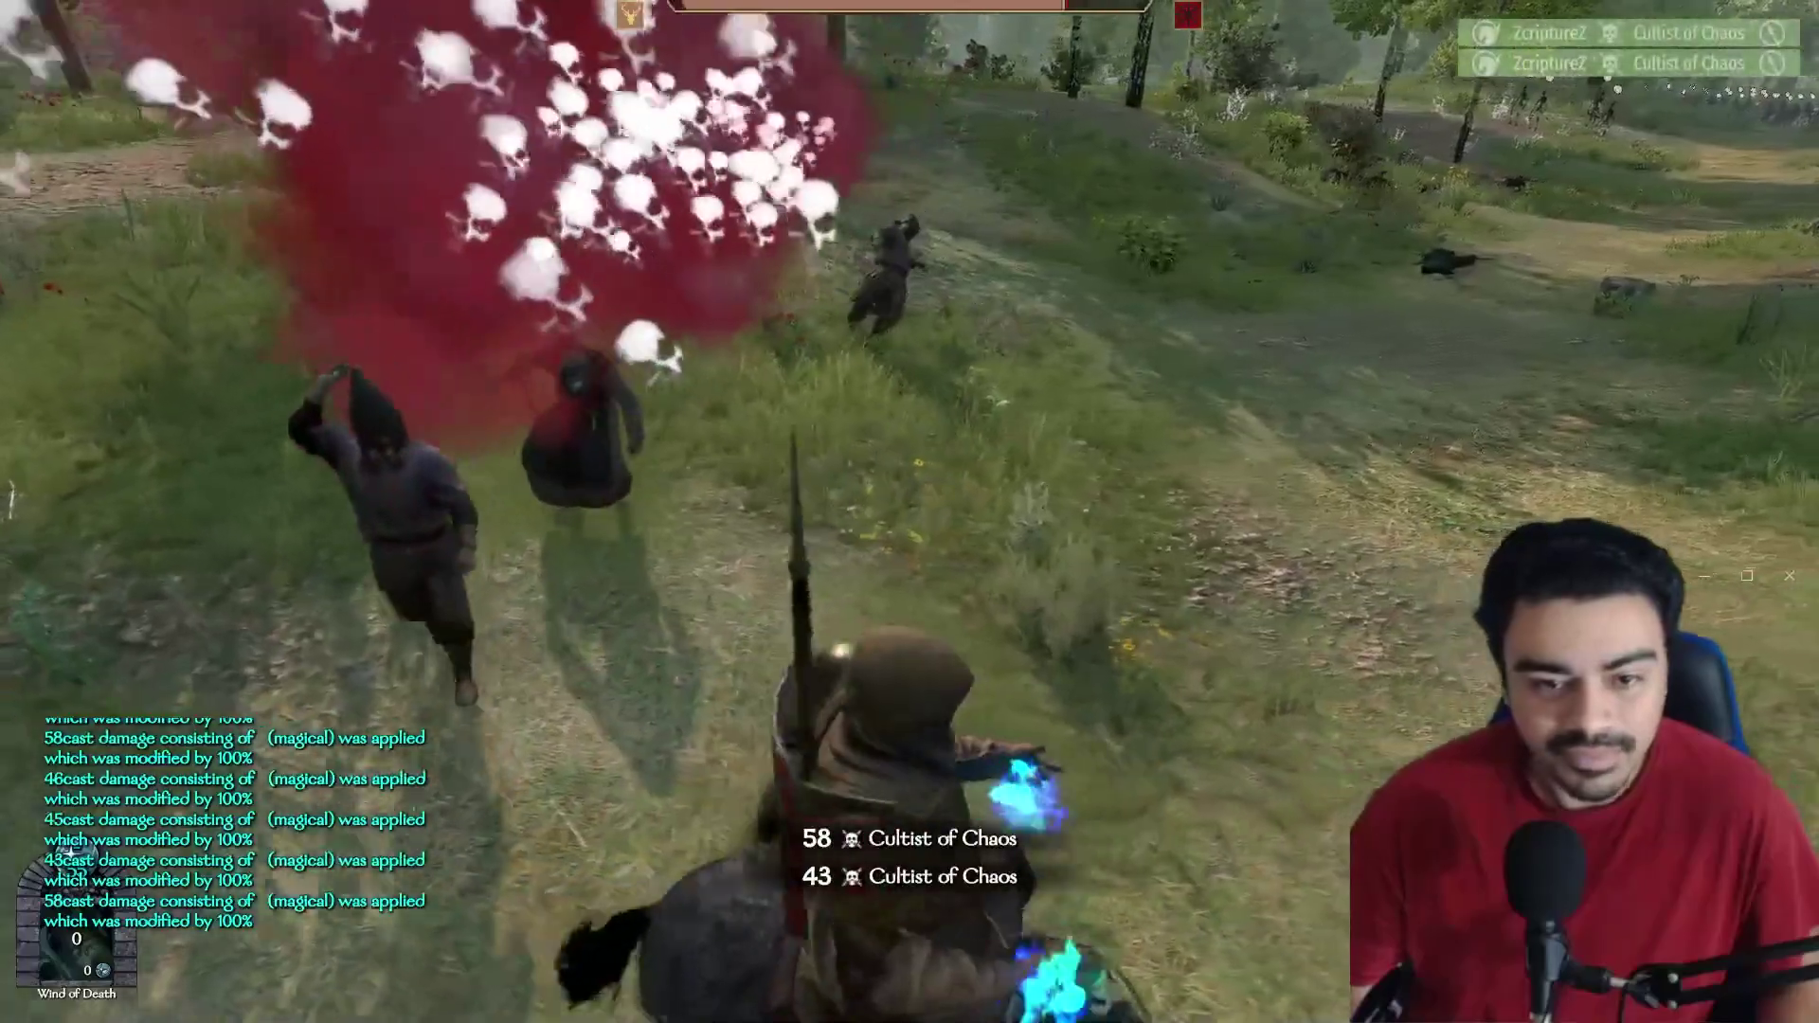
pyautogui.press('w')
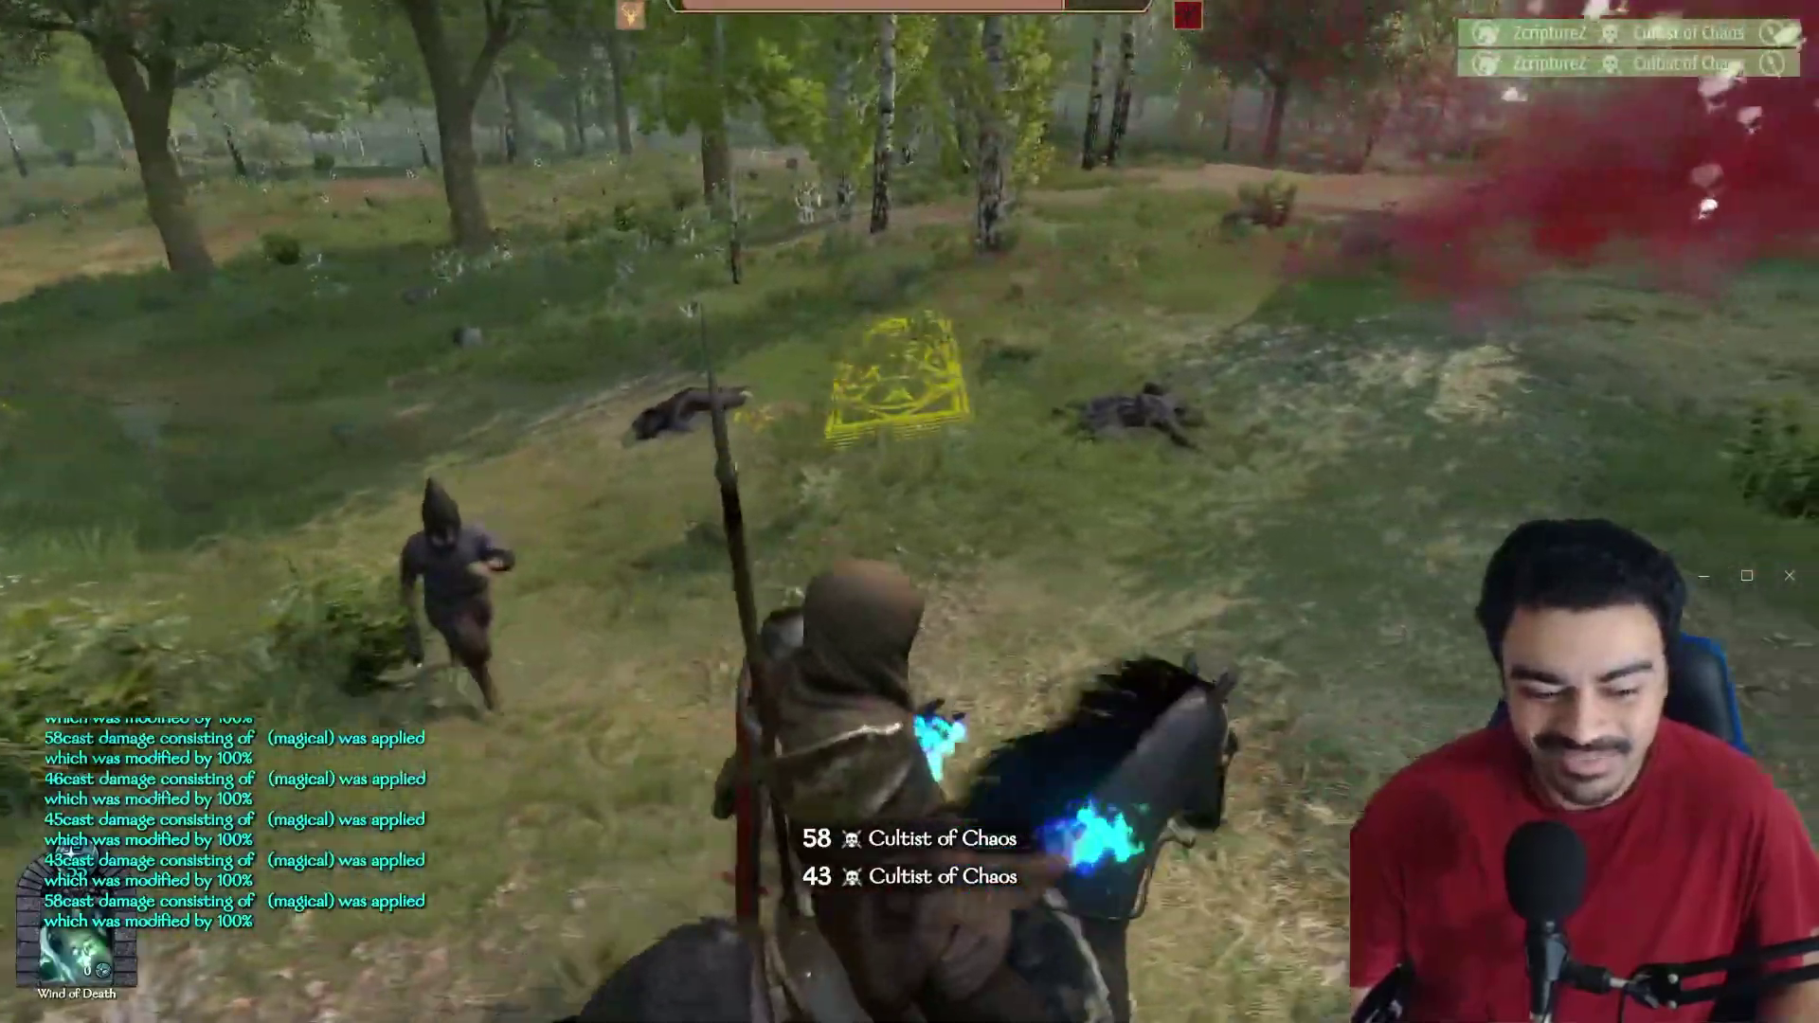
pyautogui.press('w')
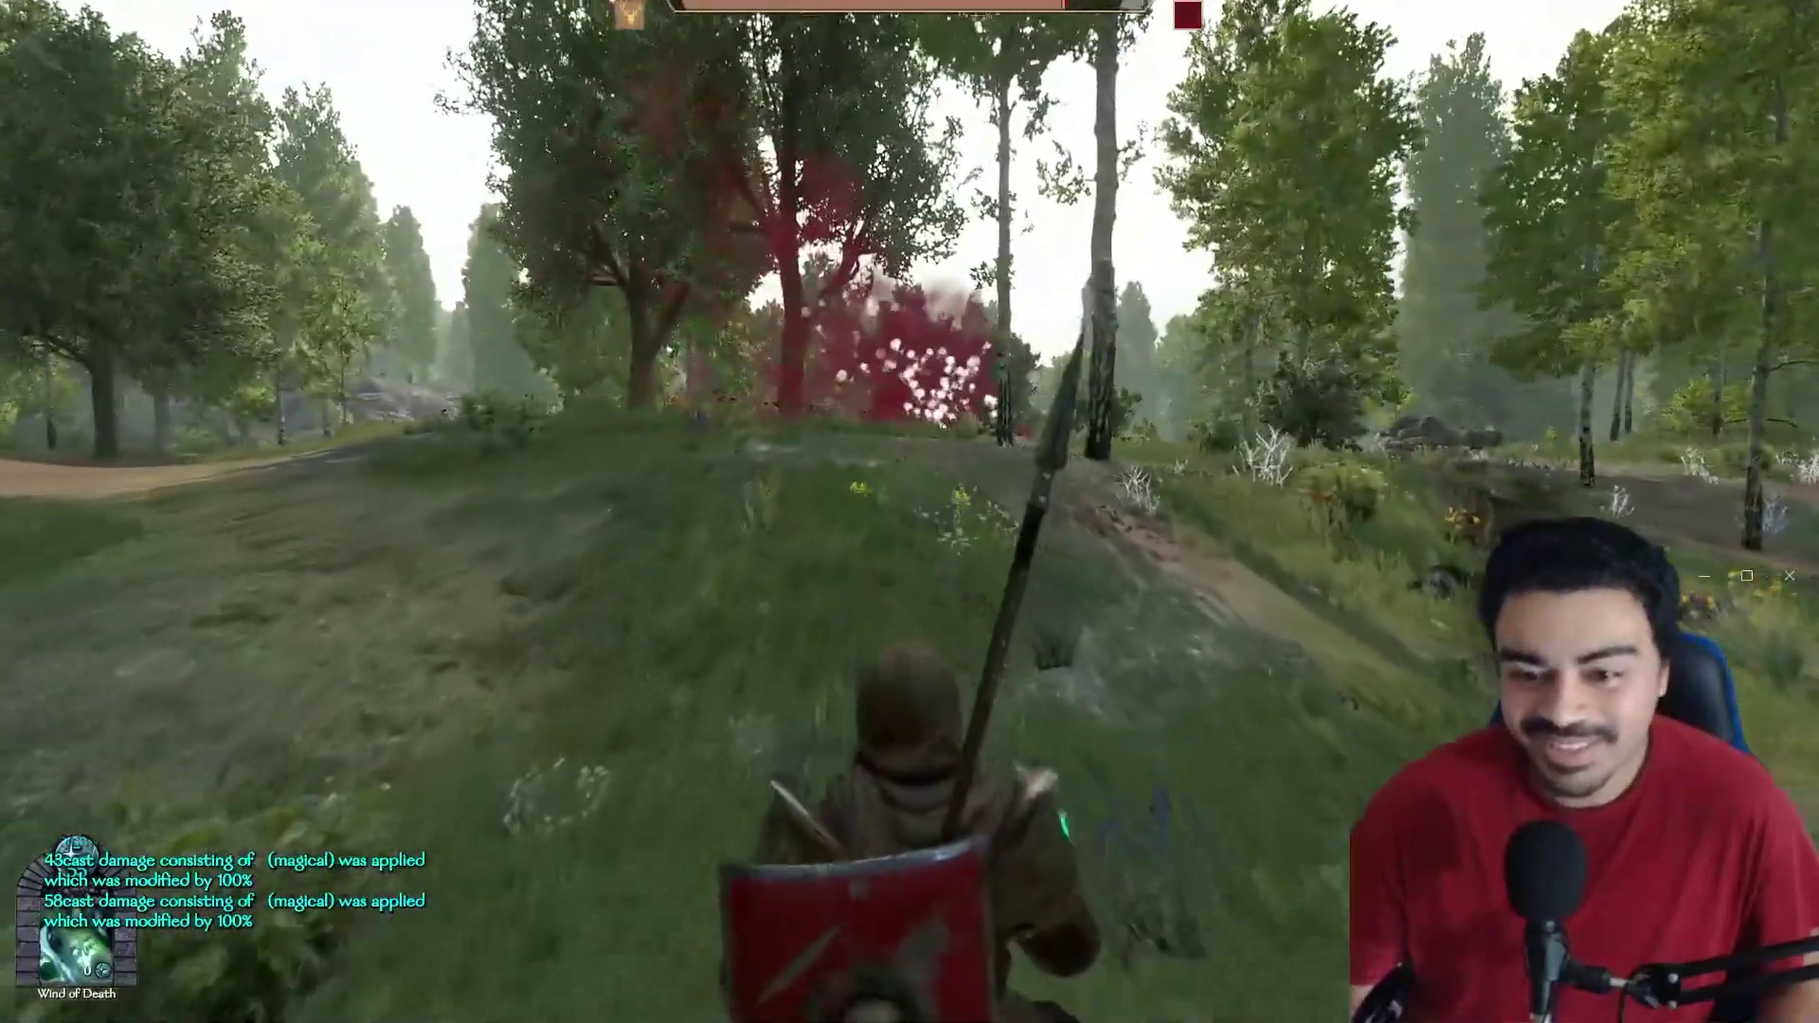
pyautogui.press('w')
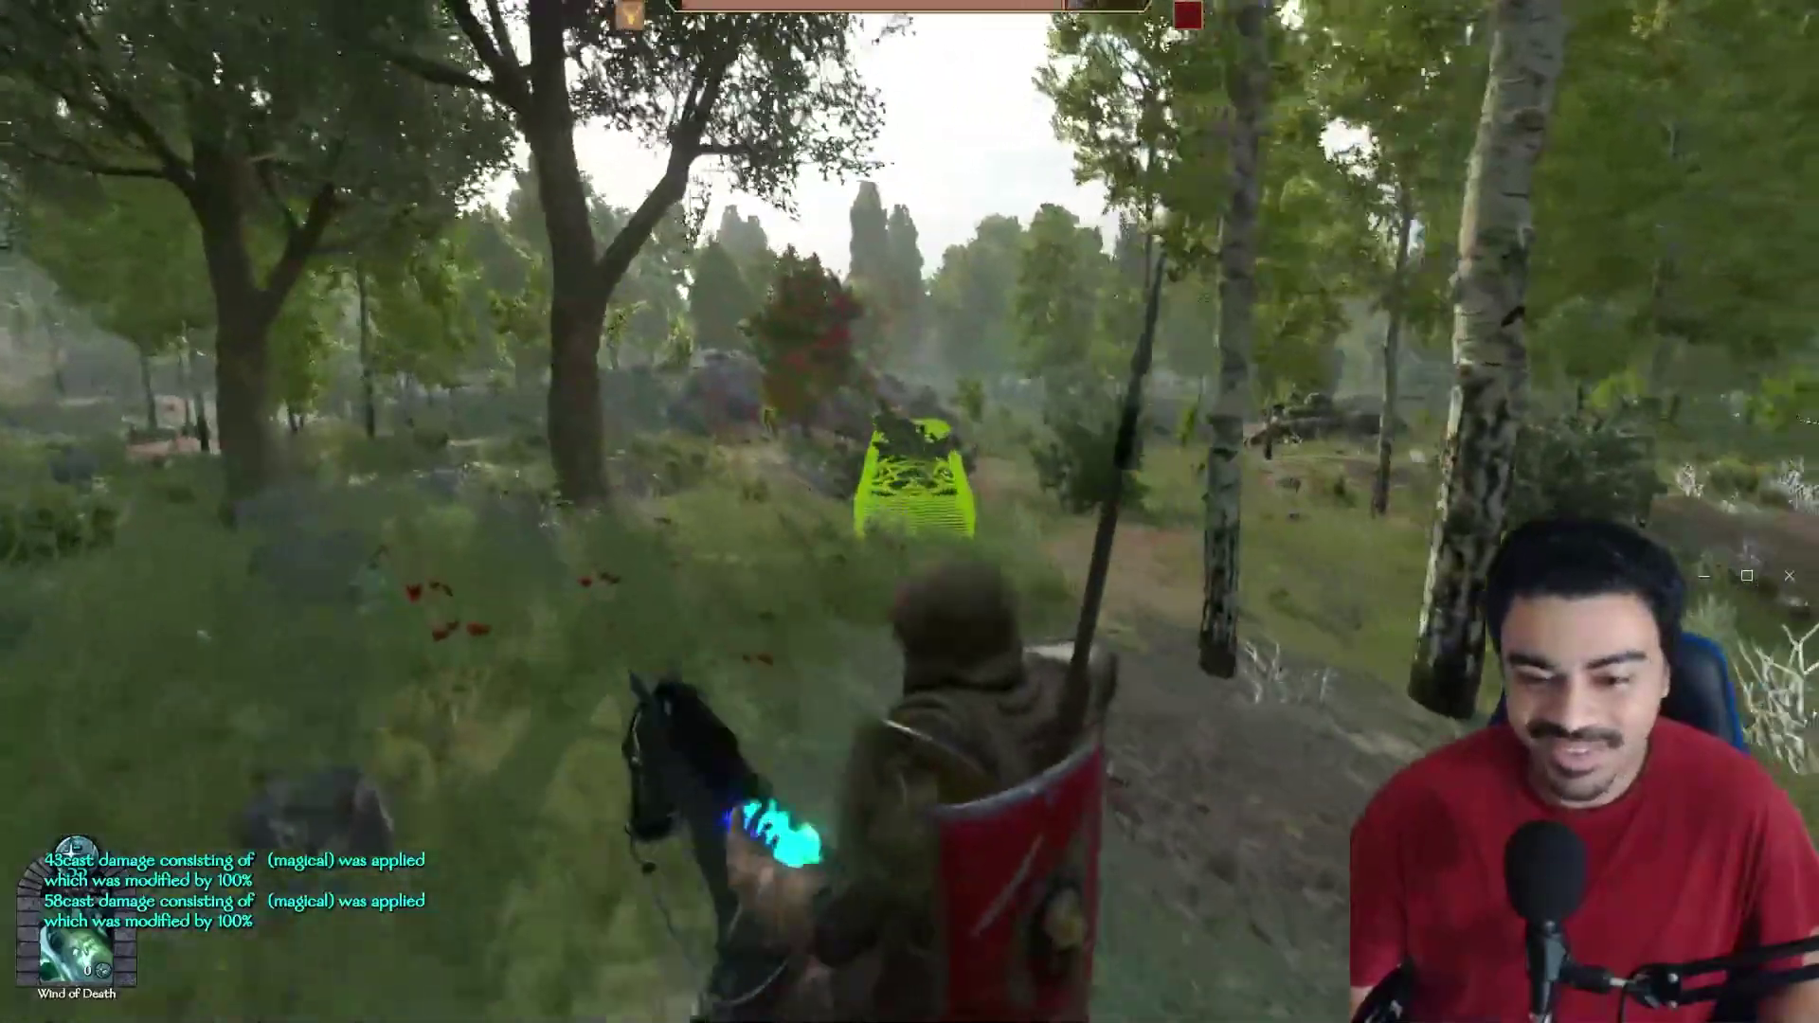
pyautogui.press('w')
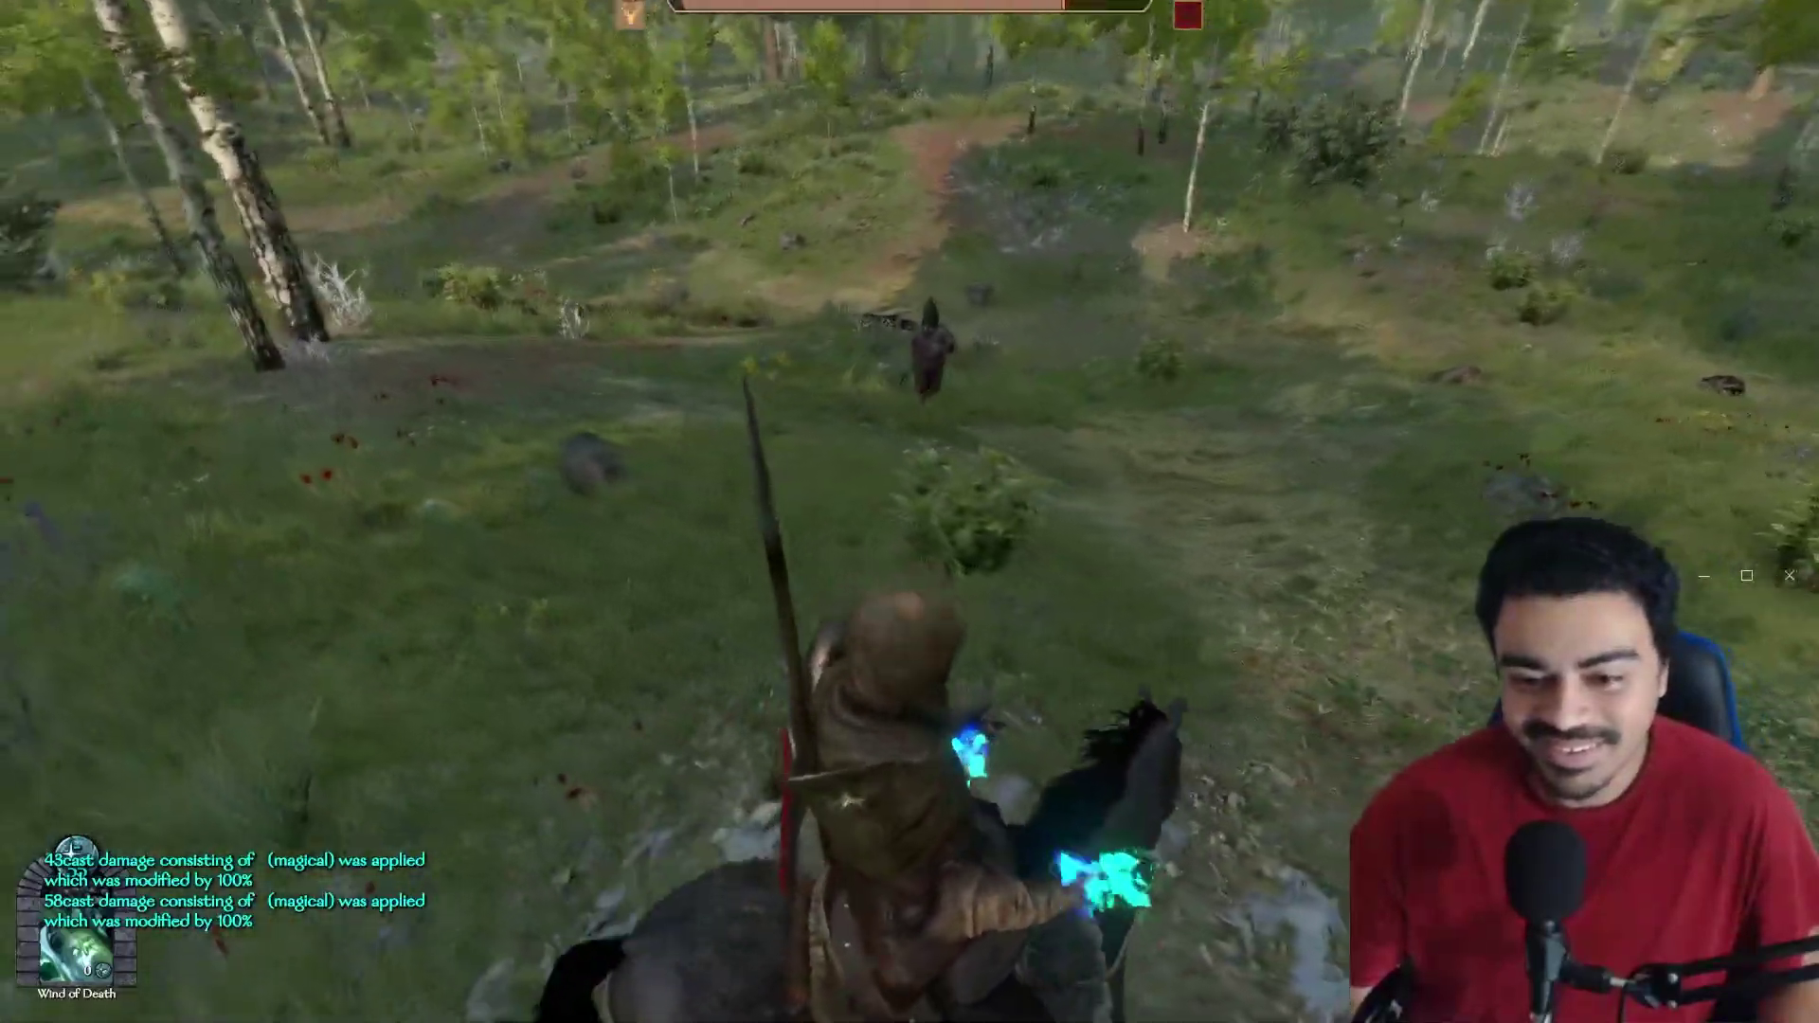
pyautogui.press('w')
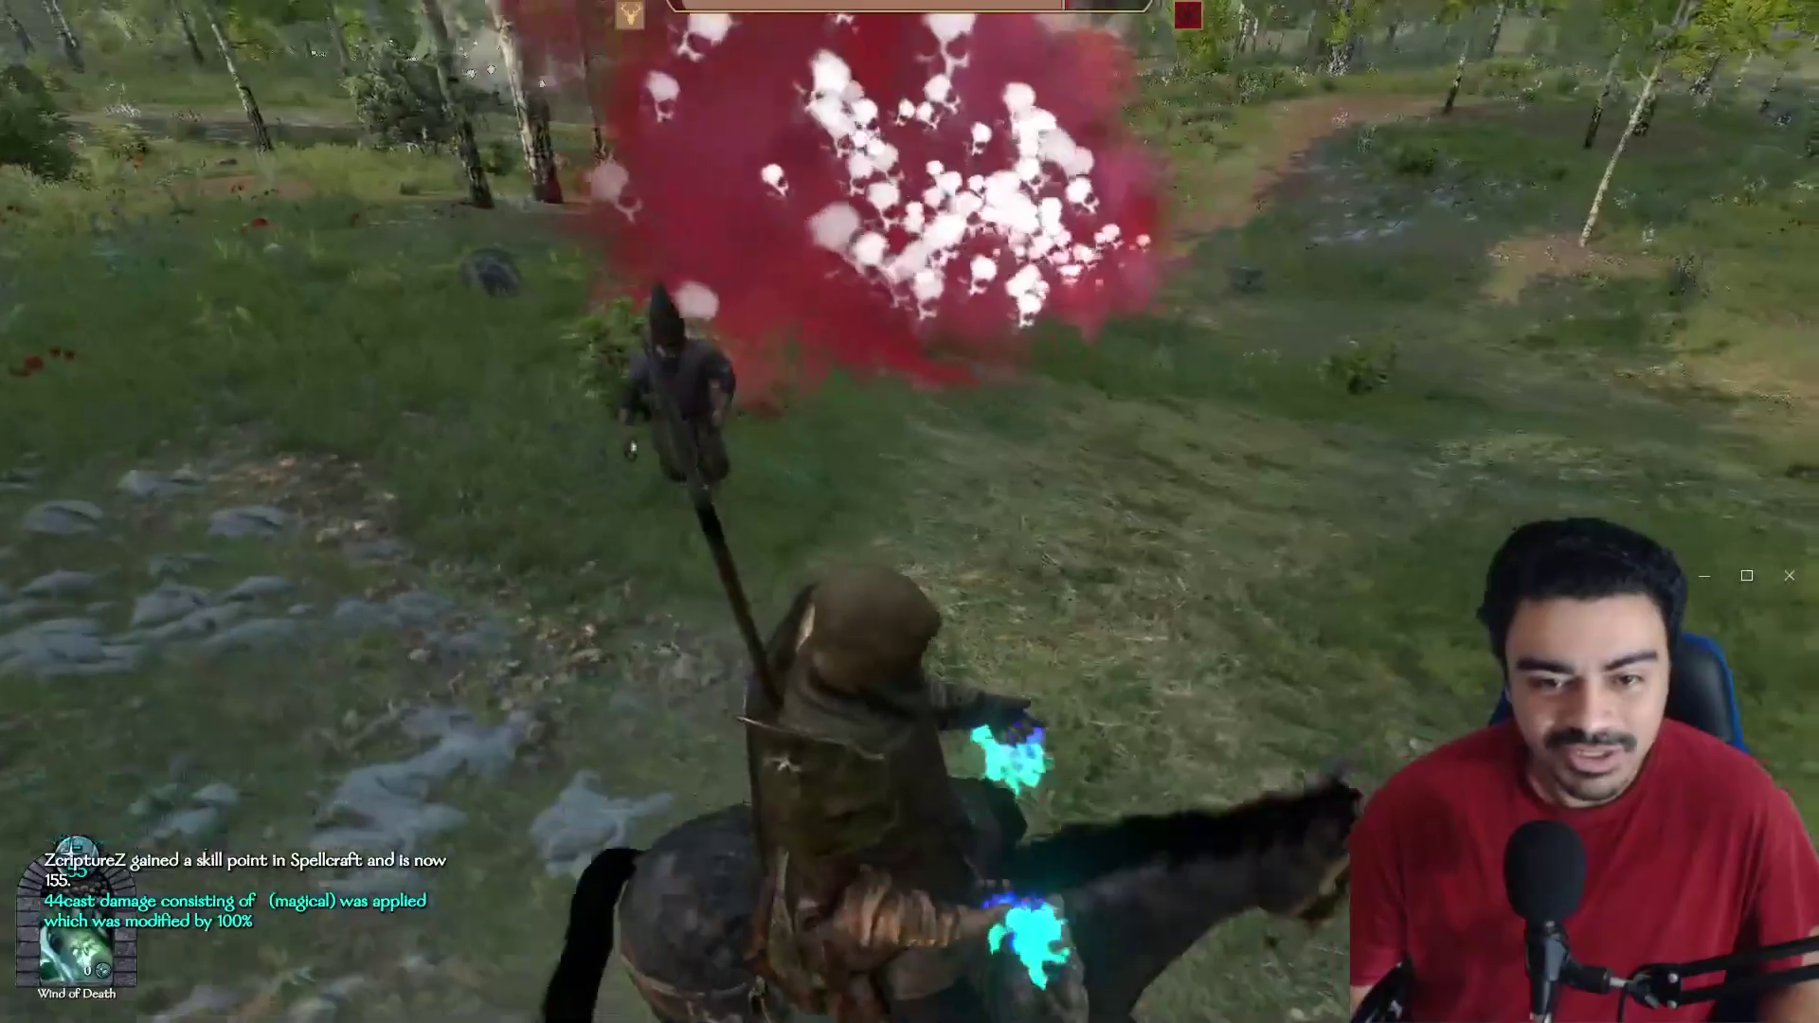
# Change back to Shadowblood and cast it on the lone cultist on the grass, then ride on.
pyautogui.scroll(-1, 910, 511)
pyautogui.scroll(-1, 910, 511)
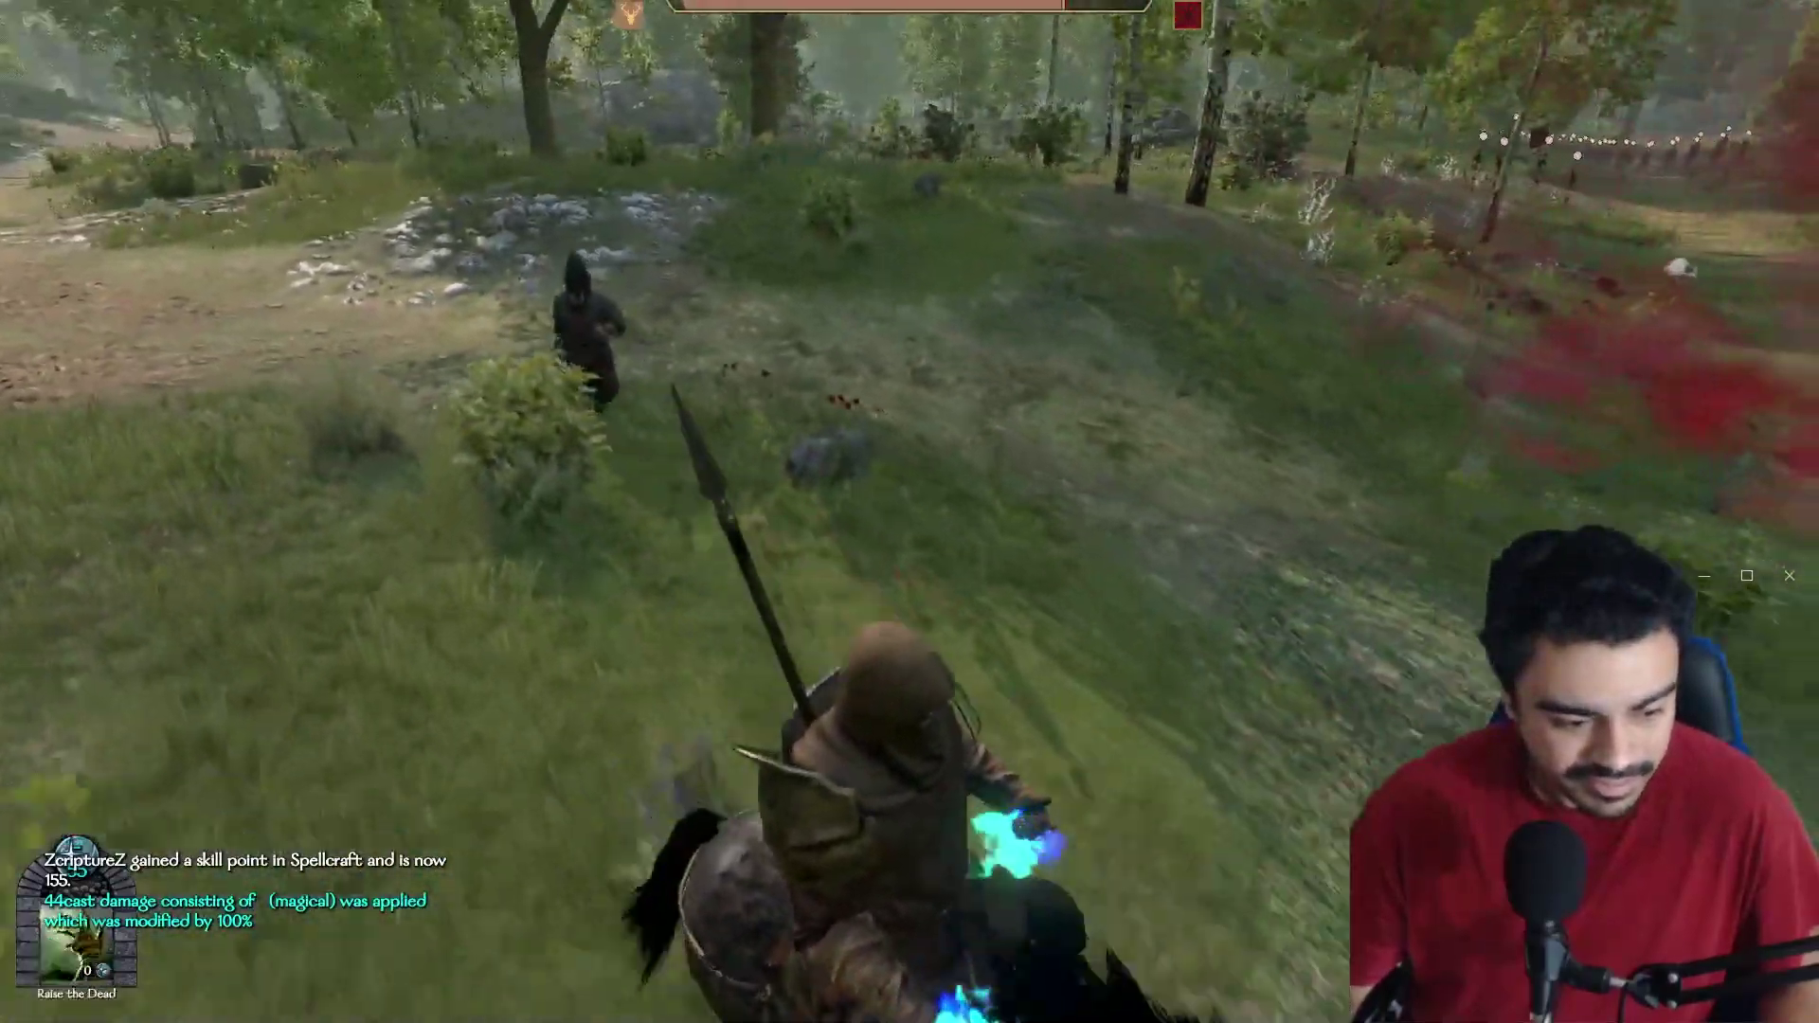
pyautogui.press('a')
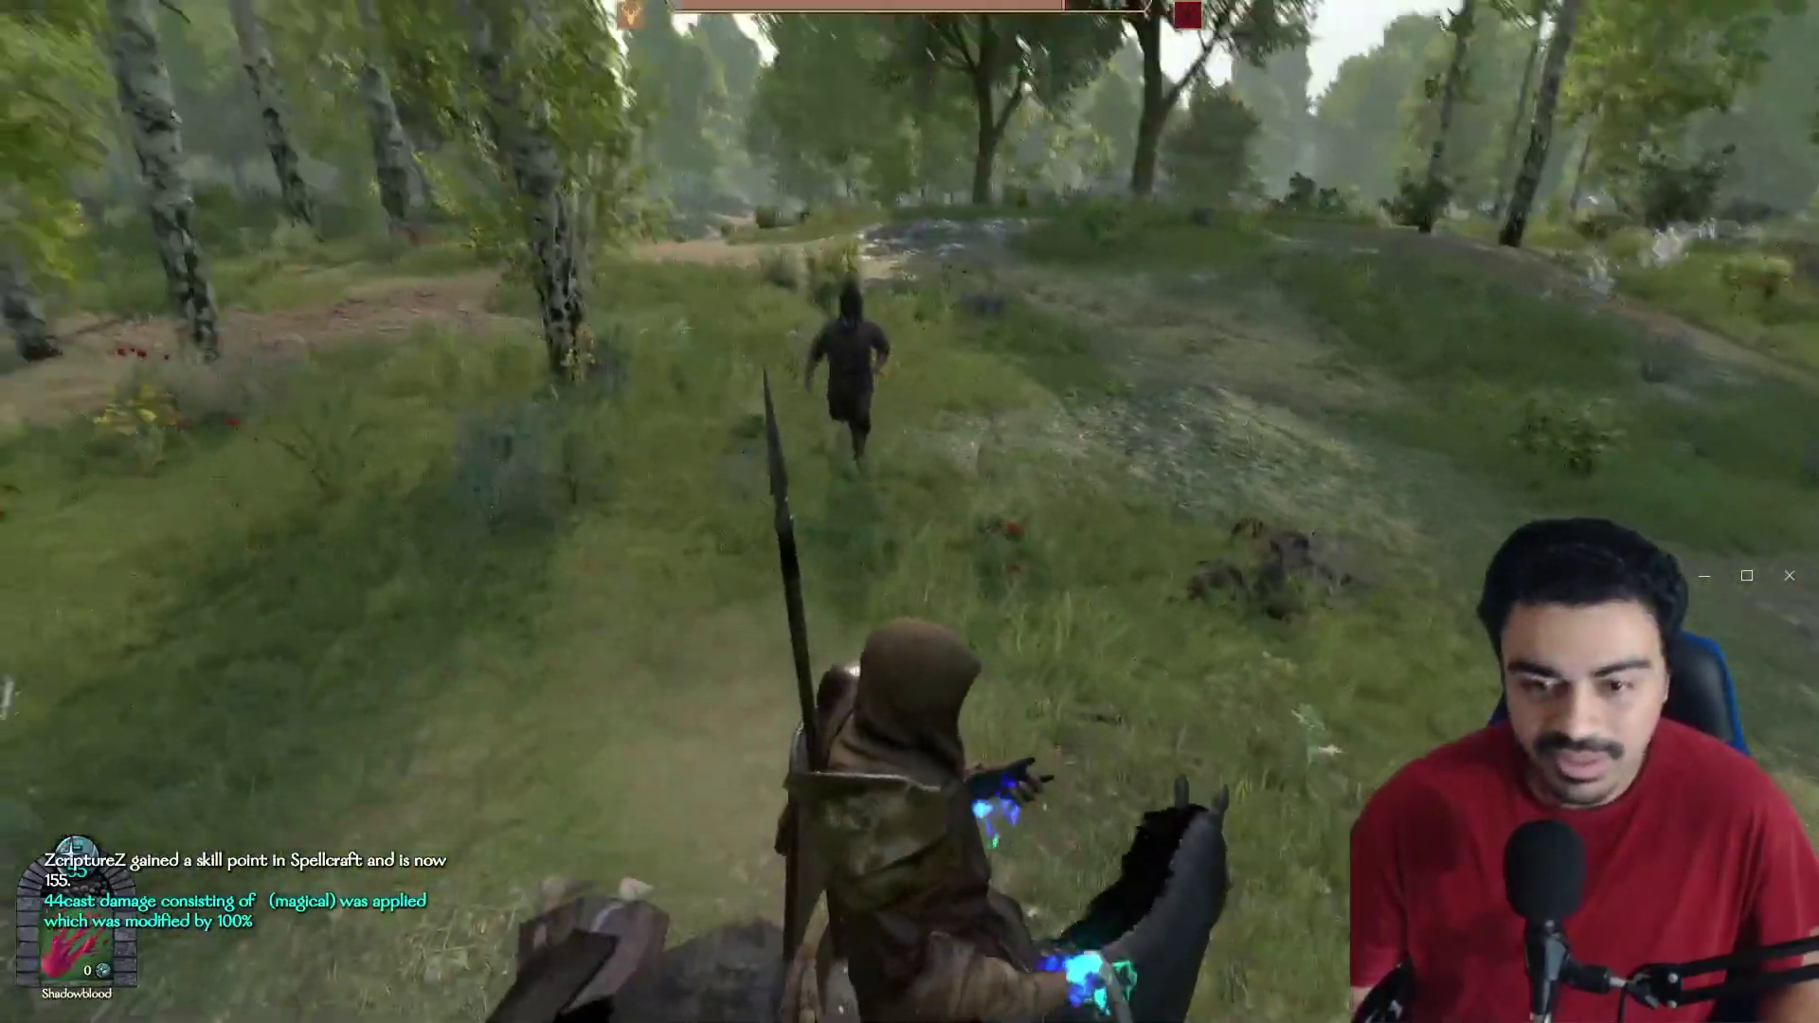
pyautogui.click(910, 426)
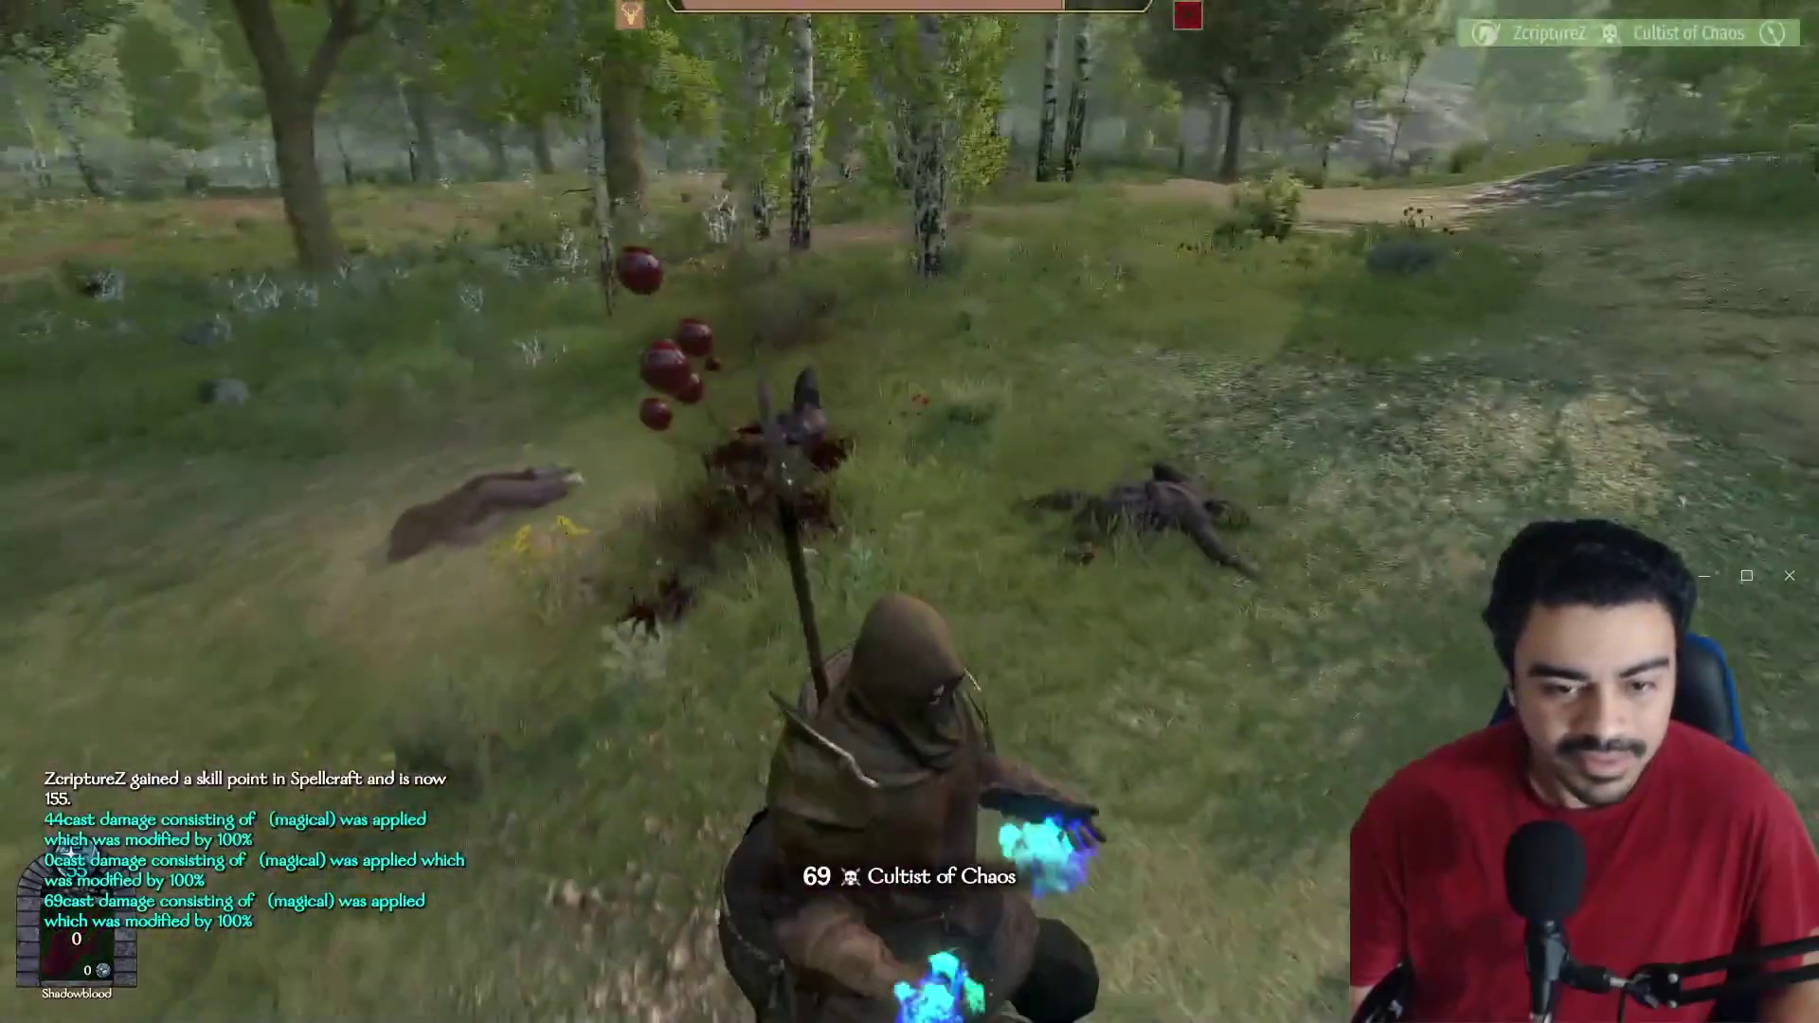
pyautogui.press('a')
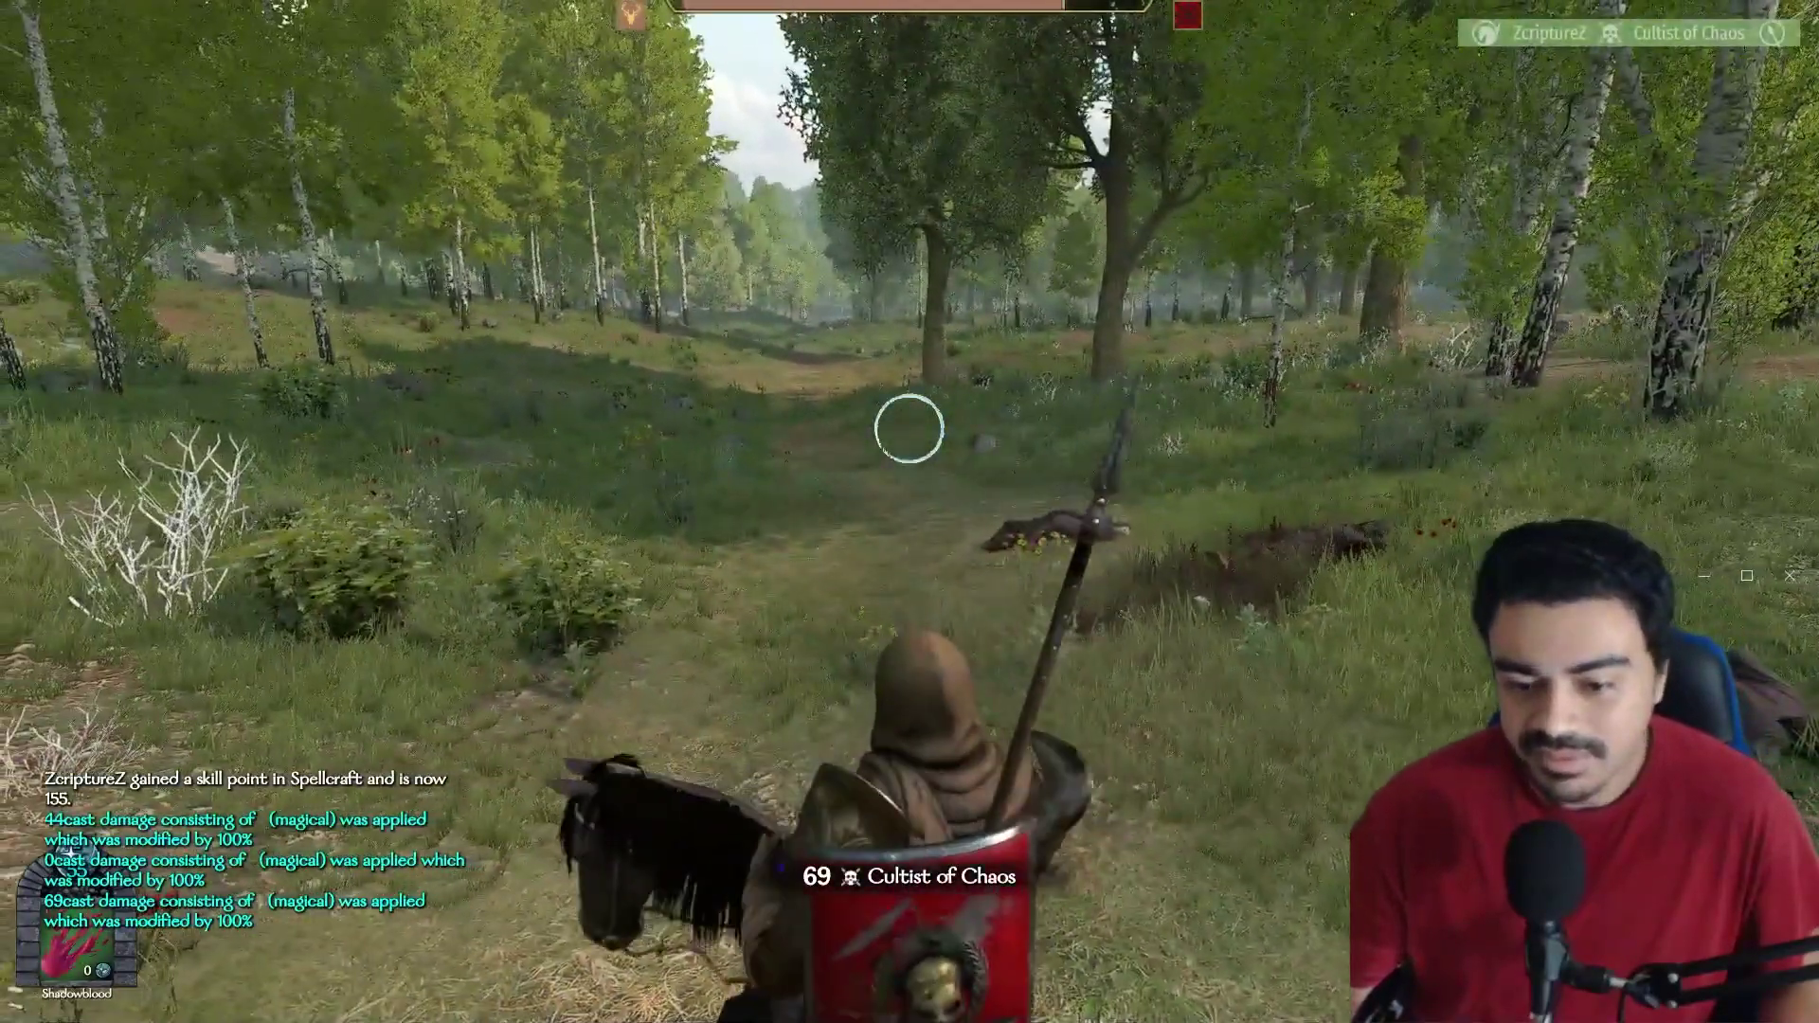